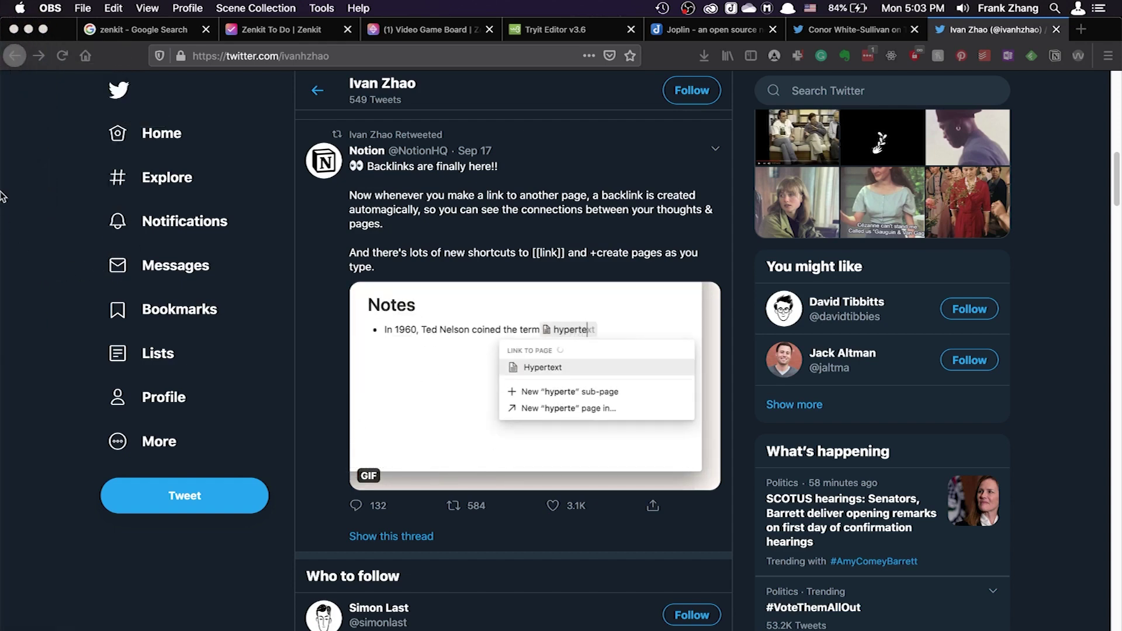
Step: Switch to Notion and open the My Links database with its four saved links
{"action": "left_click", "coordinate": [10, 219]}
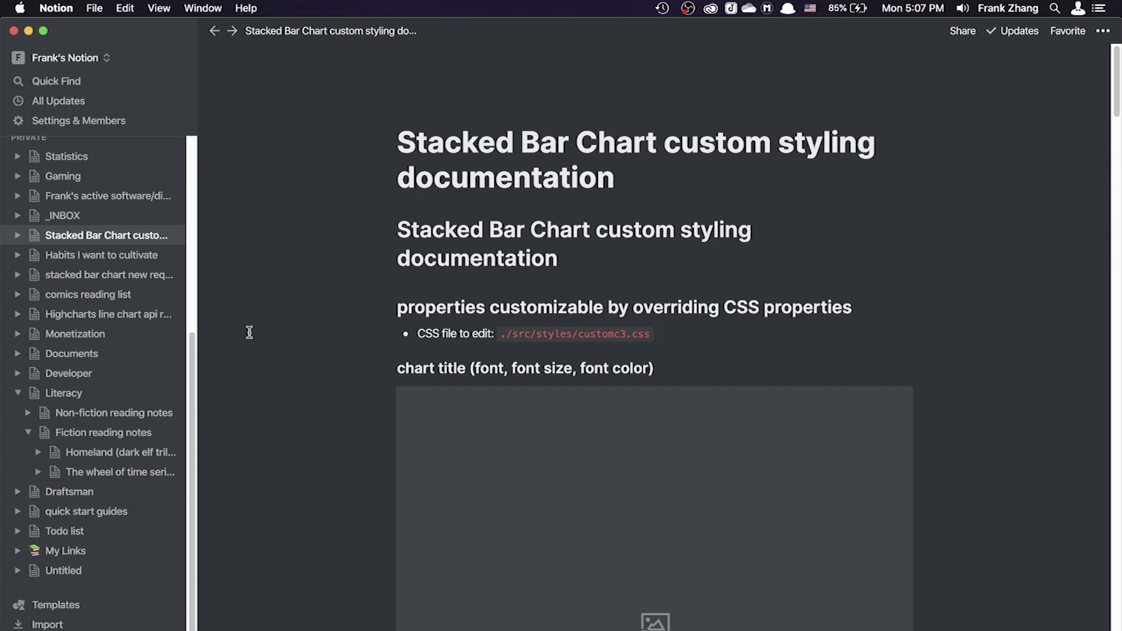
{"action": "left_click", "coordinate": [85, 557]}
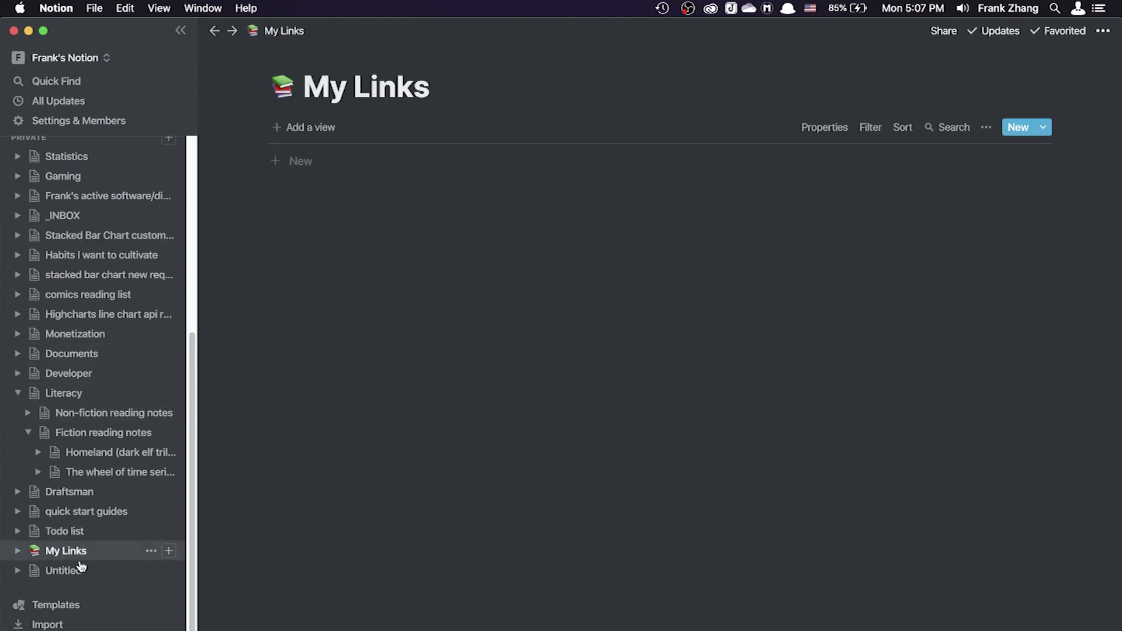
Step: Preview the Journal and Reading List templates in the template gallery, then close it
{"action": "left_click", "coordinate": [61, 607]}
{"action": "scroll", "coordinate": [652, 350], "scroll_direction": "down", "scroll_amount": 3}
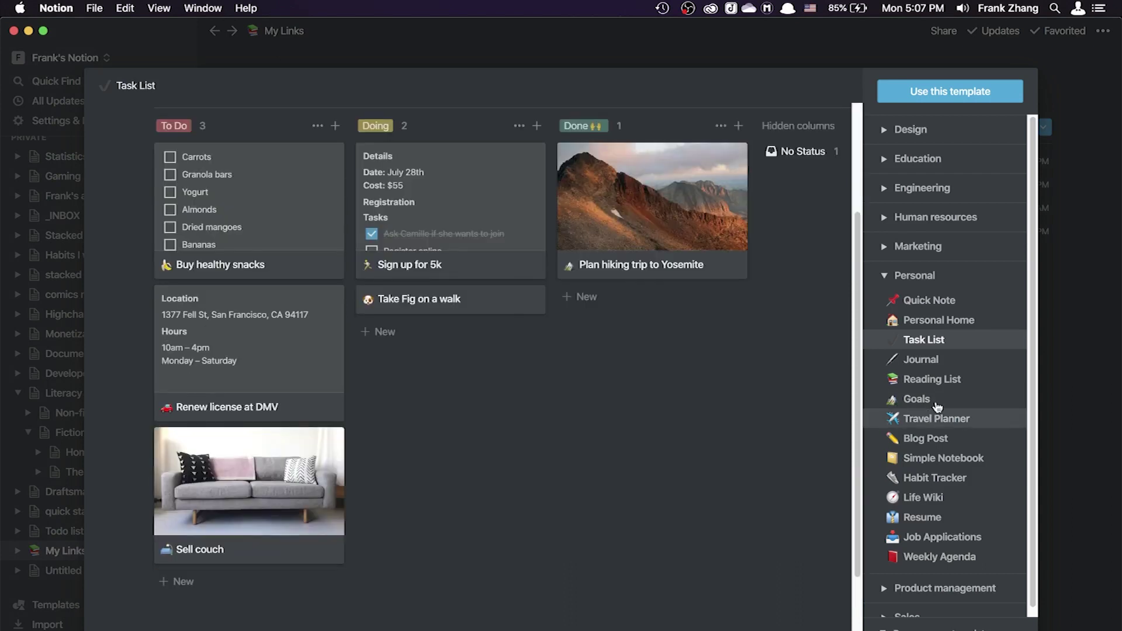
{"action": "scroll", "coordinate": [941, 439], "scroll_direction": "down", "scroll_amount": 1}
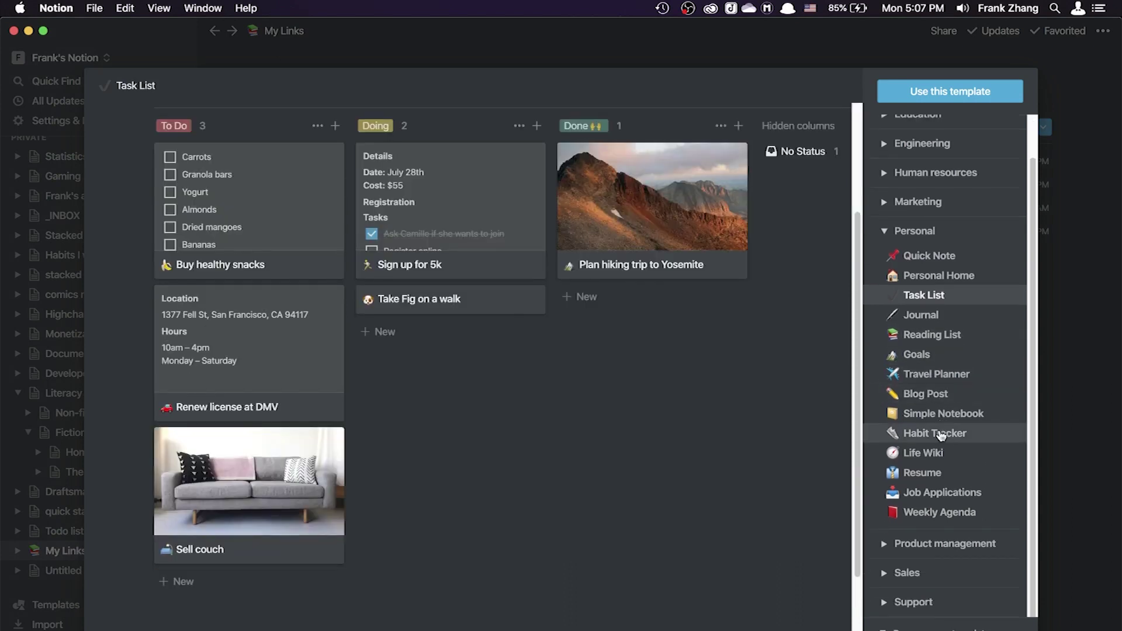
{"action": "left_click", "coordinate": [952, 316]}
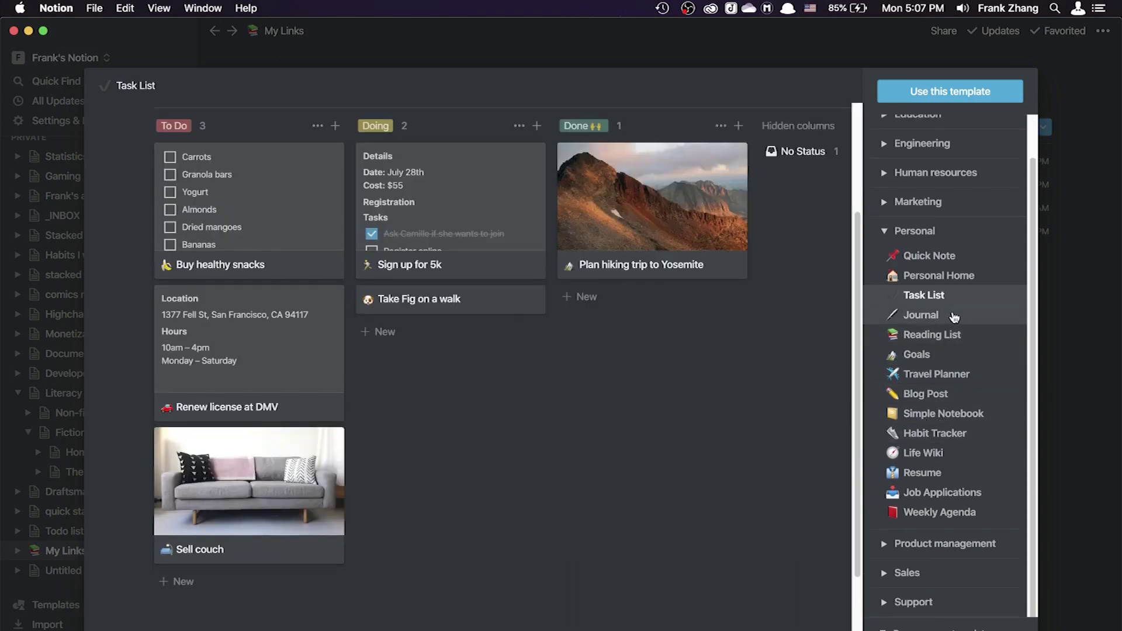
{"action": "left_click", "coordinate": [964, 341]}
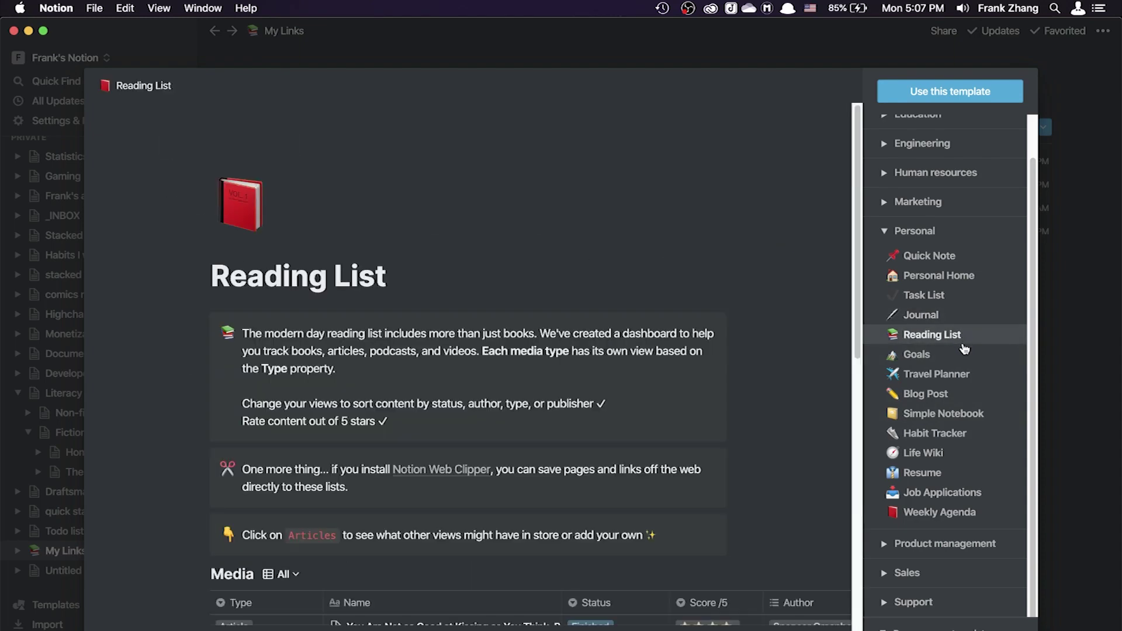
{"action": "scroll", "coordinate": [504, 353], "scroll_direction": "down", "scroll_amount": 7}
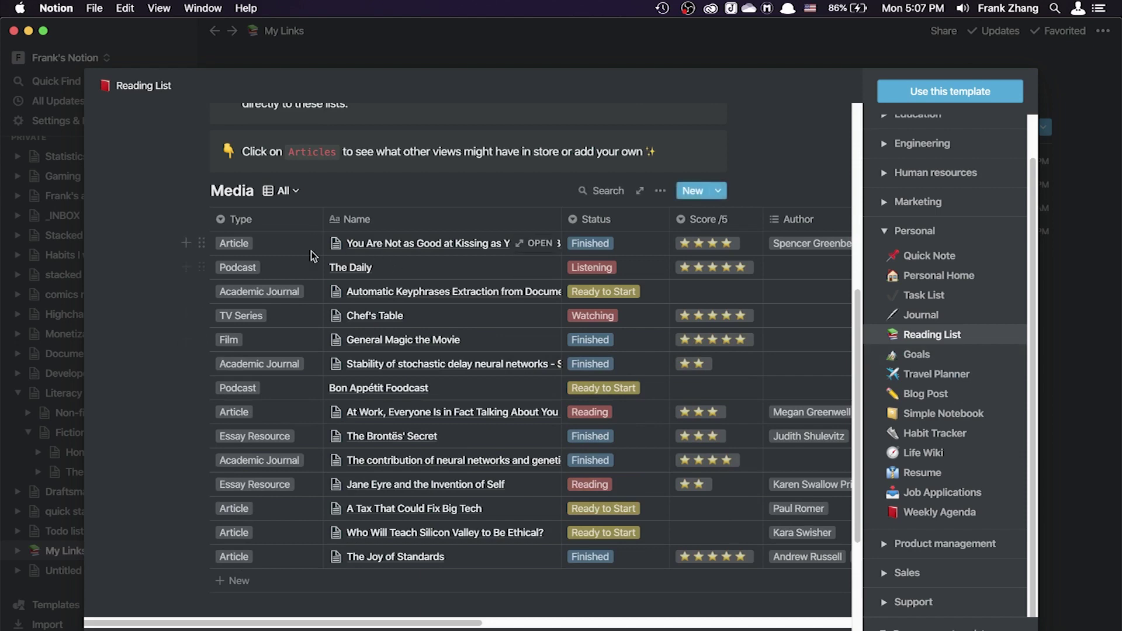
{"action": "key", "text": "Escape"}
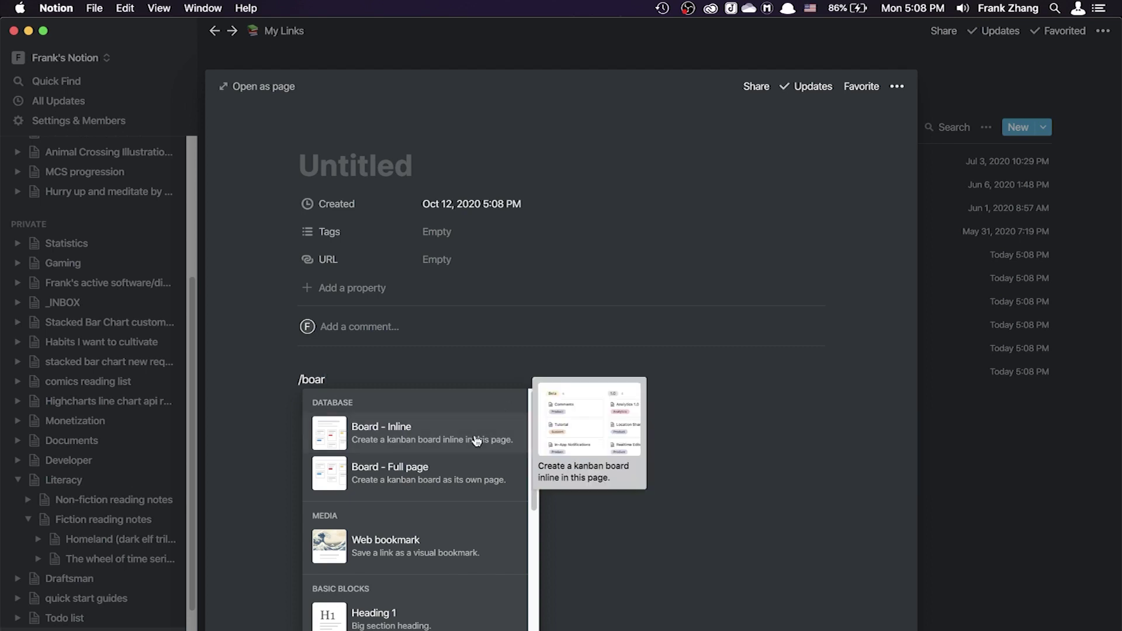
Step: Insert an inline board and move Card 1 and Card 2 into Not started
{"action": "left_click", "coordinate": [477, 441]}
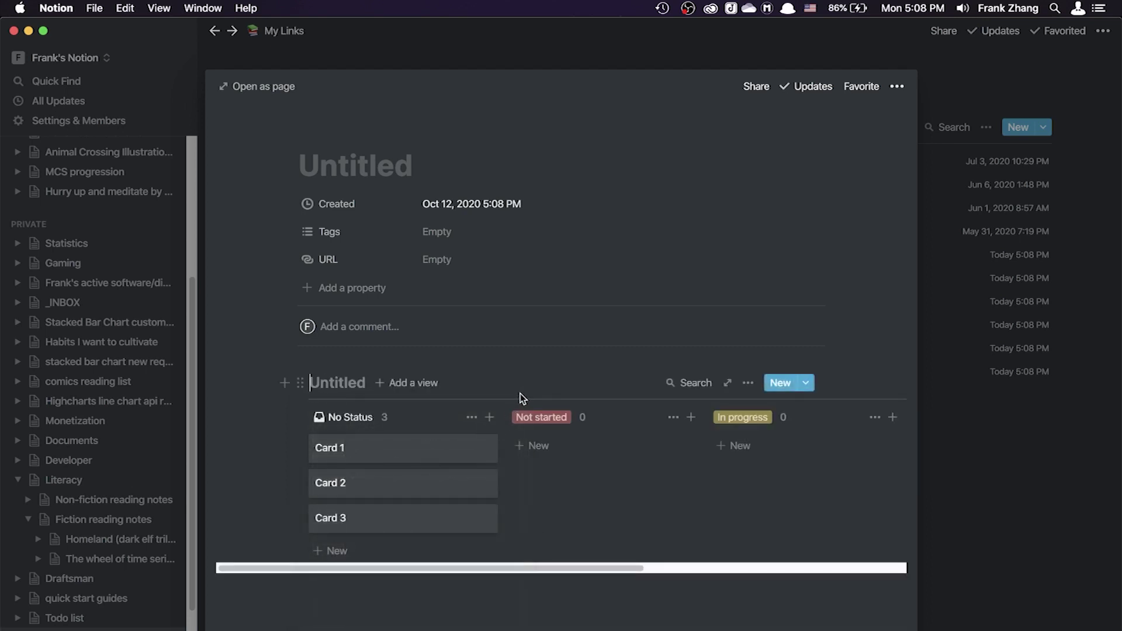
{"action": "left_click_drag", "start_coordinate": [403, 447], "coordinate": [591, 448]}
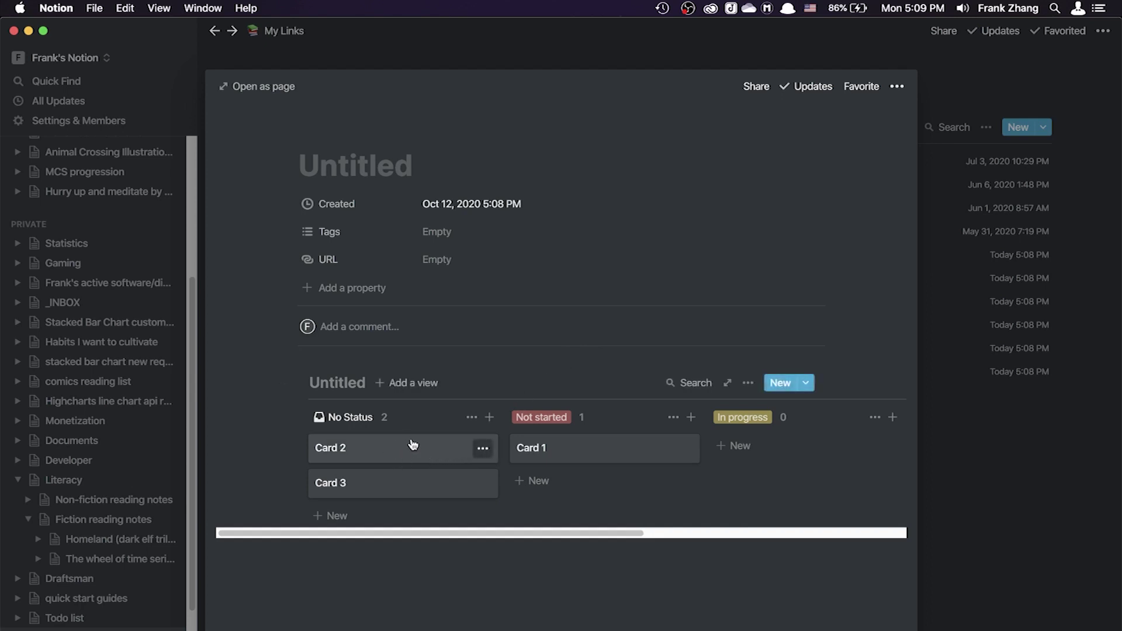
{"action": "left_click_drag", "start_coordinate": [412, 457], "coordinate": [582, 476]}
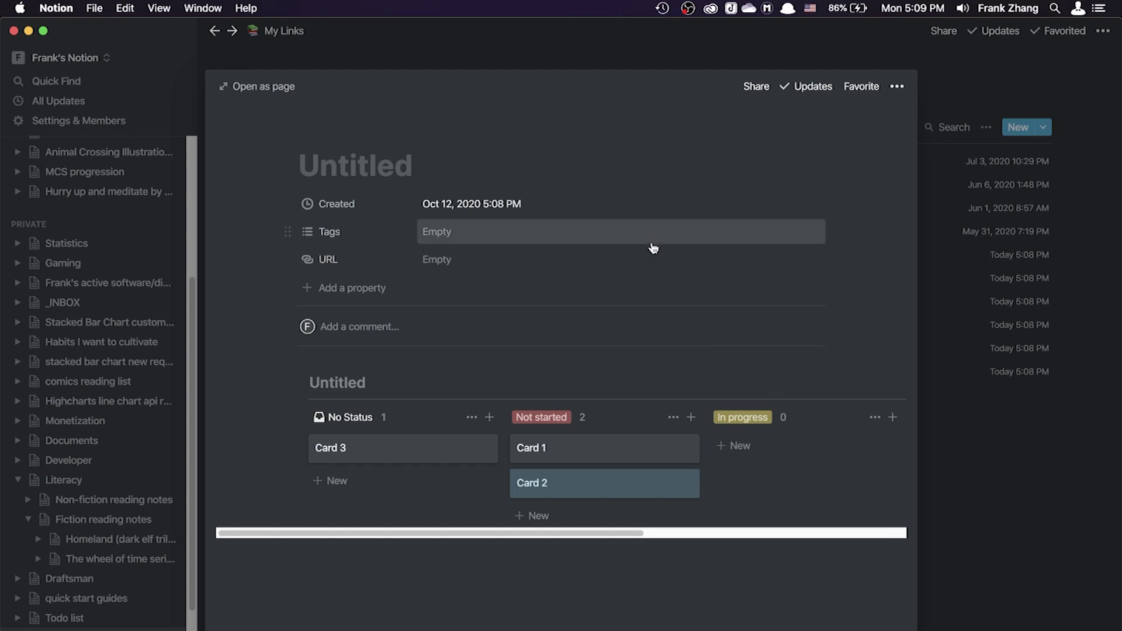
Step: Close the page preview and delete the first Untitled page from My Links
{"action": "key", "text": "Escape"}
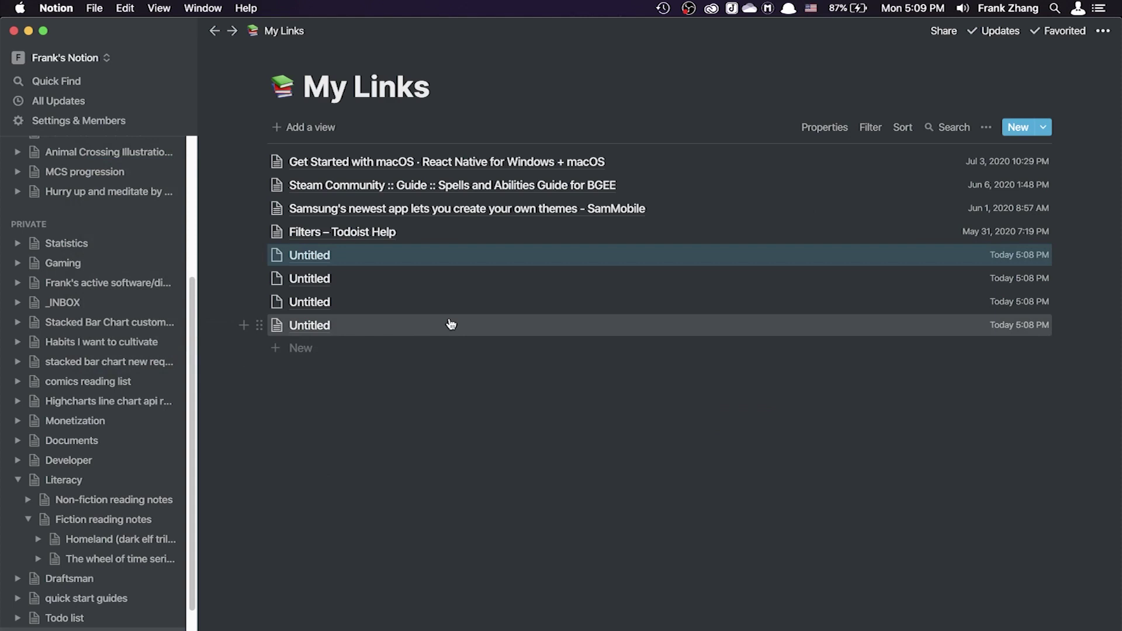
{"action": "key", "text": "super+slash"}
{"action": "key", "text": "Escape"}
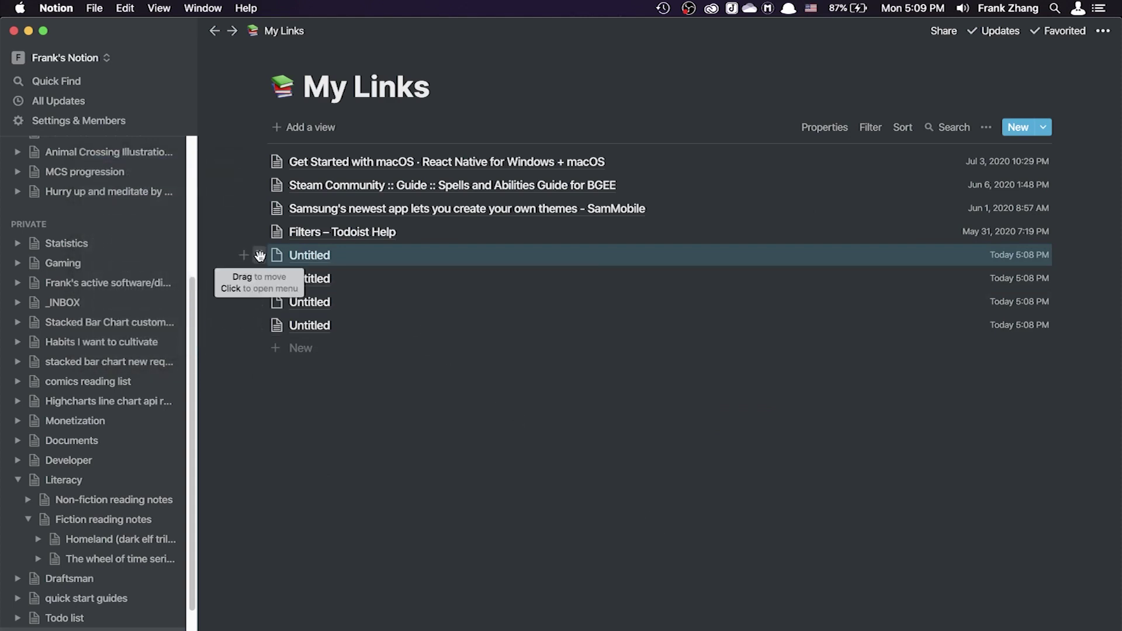
{"action": "mouse_move", "coordinate": [259, 256]}
{"action": "left_mouse_down"}
{"action": "mouse_move", "coordinate": [255, 279]}
{"action": "mouse_move", "coordinate": [259, 252]}
{"action": "left_mouse_up"}
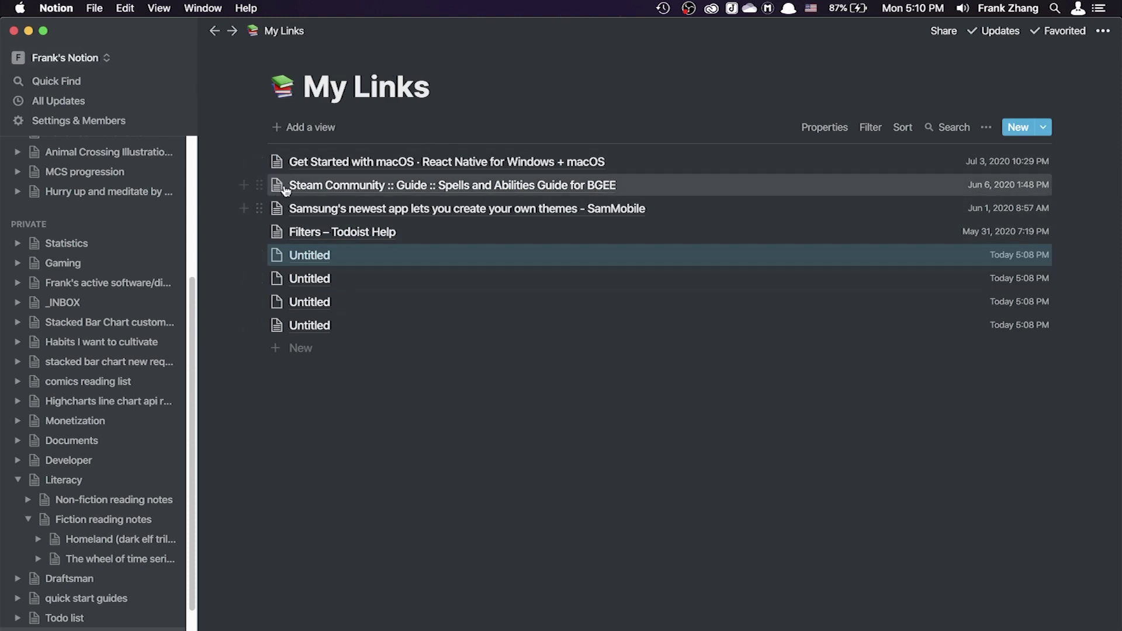
{"action": "key", "text": "BackSpace"}
Step: Add a new My Links page and insert an inline calendar database with /calendar
{"action": "left_click", "coordinate": [311, 327]}
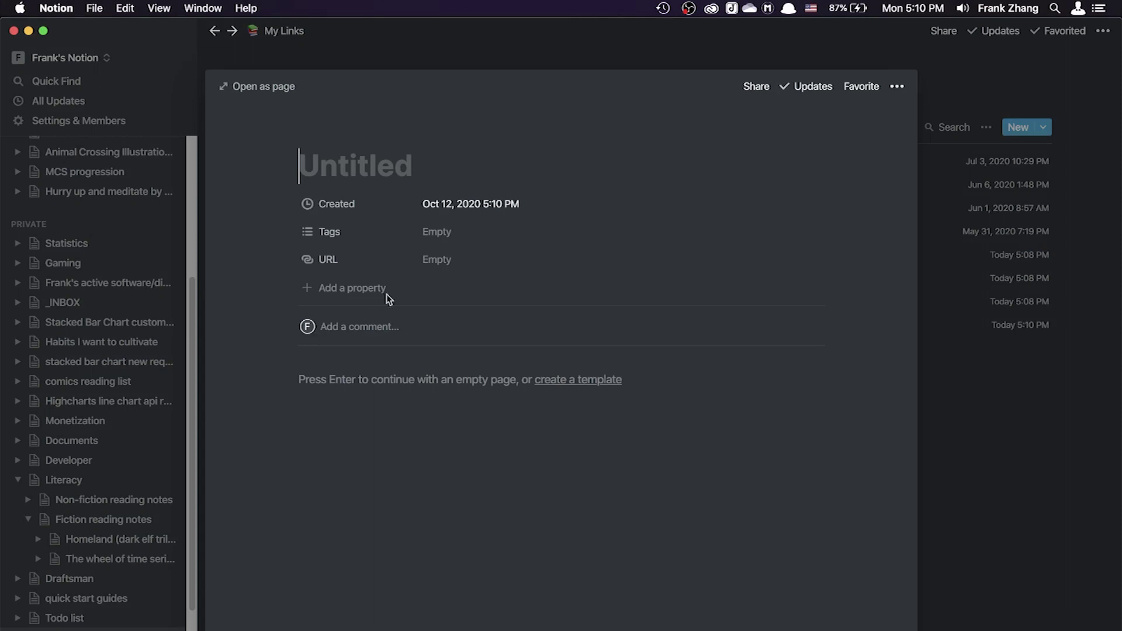
{"action": "left_click", "coordinate": [449, 394]}
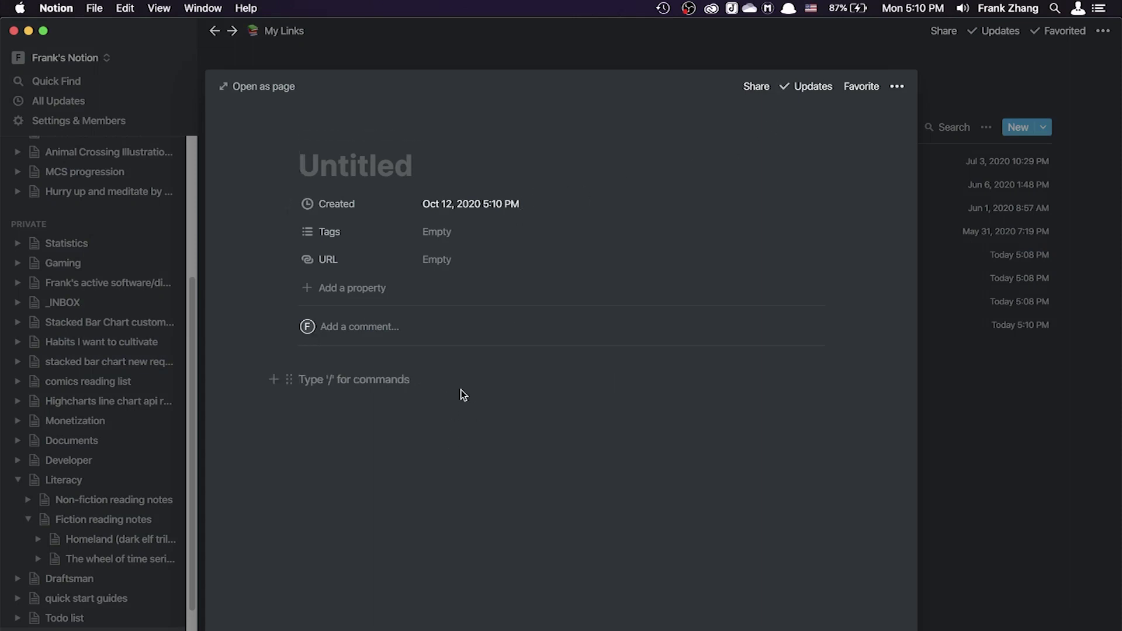
{"action": "type", "text": "/calen"}
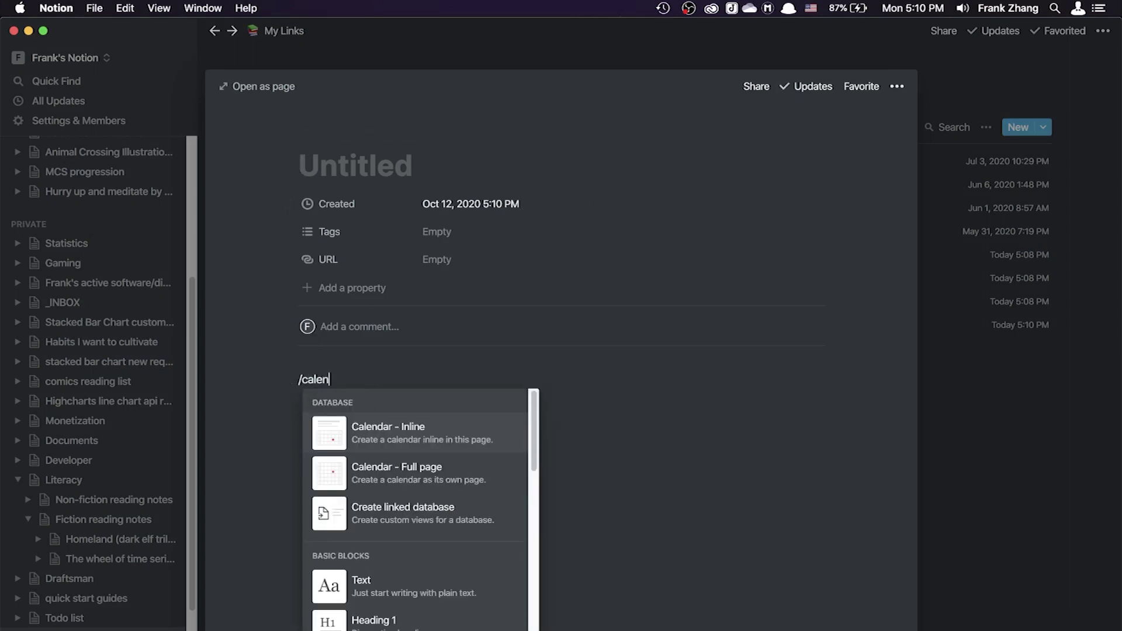
{"action": "key", "text": "Return"}
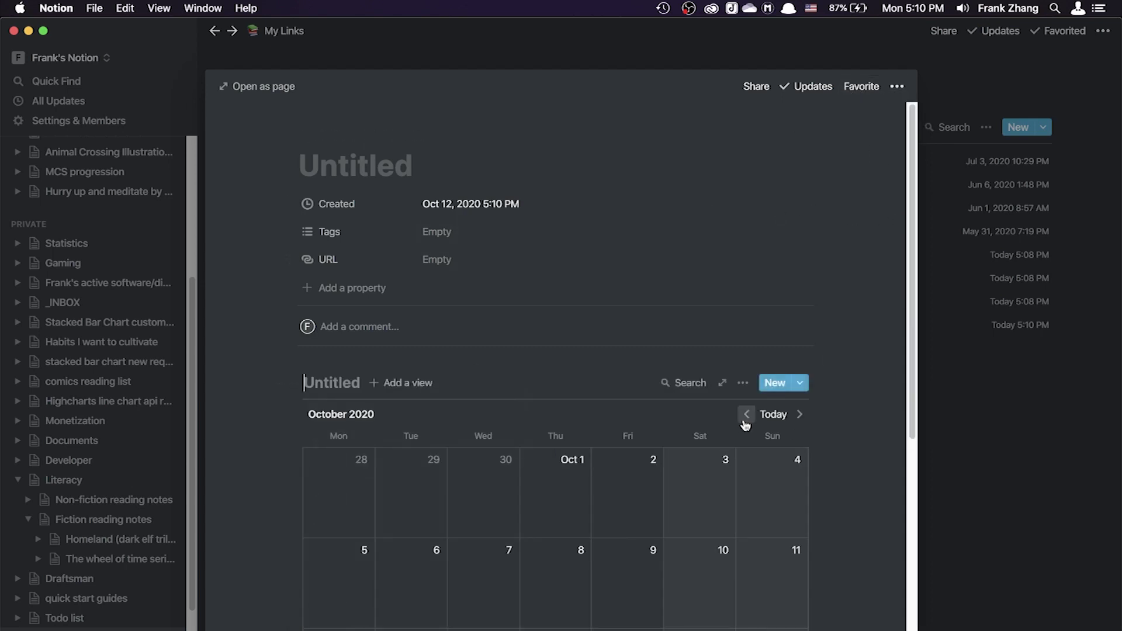
{"action": "scroll", "coordinate": [439, 491], "scroll_direction": "down", "scroll_amount": 5}
{"action": "scroll", "coordinate": [444, 488], "scroll_direction": "up", "scroll_amount": 3}
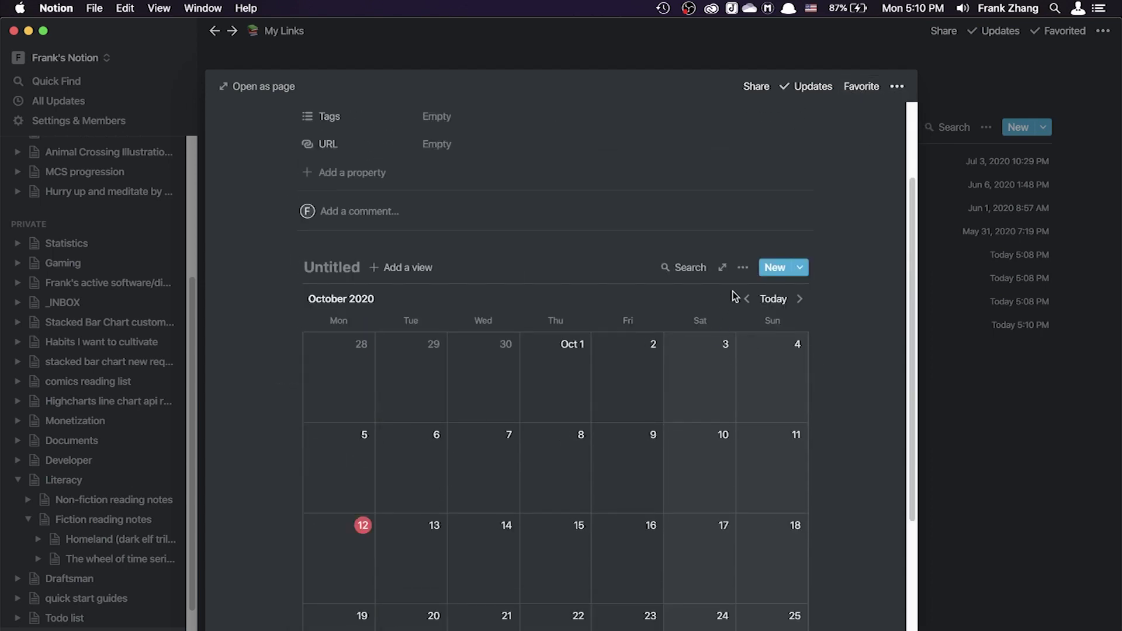
Step: Review the October 2020 calendar's options, then close the page to return to My Links
{"action": "left_click", "coordinate": [742, 267]}
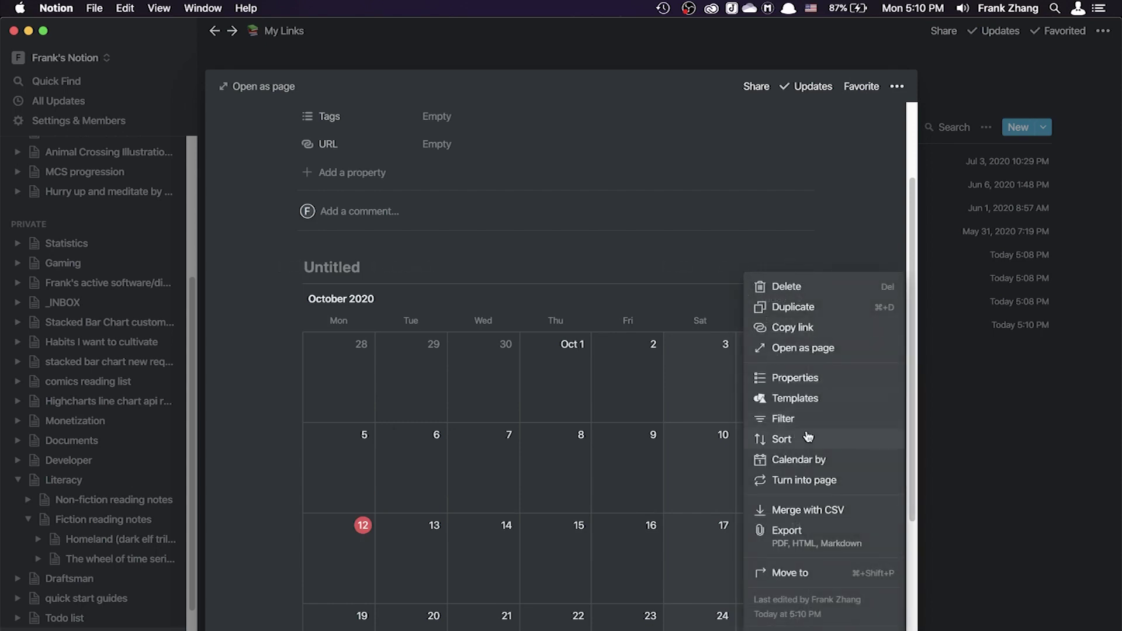
{"action": "left_click", "coordinate": [687, 310]}
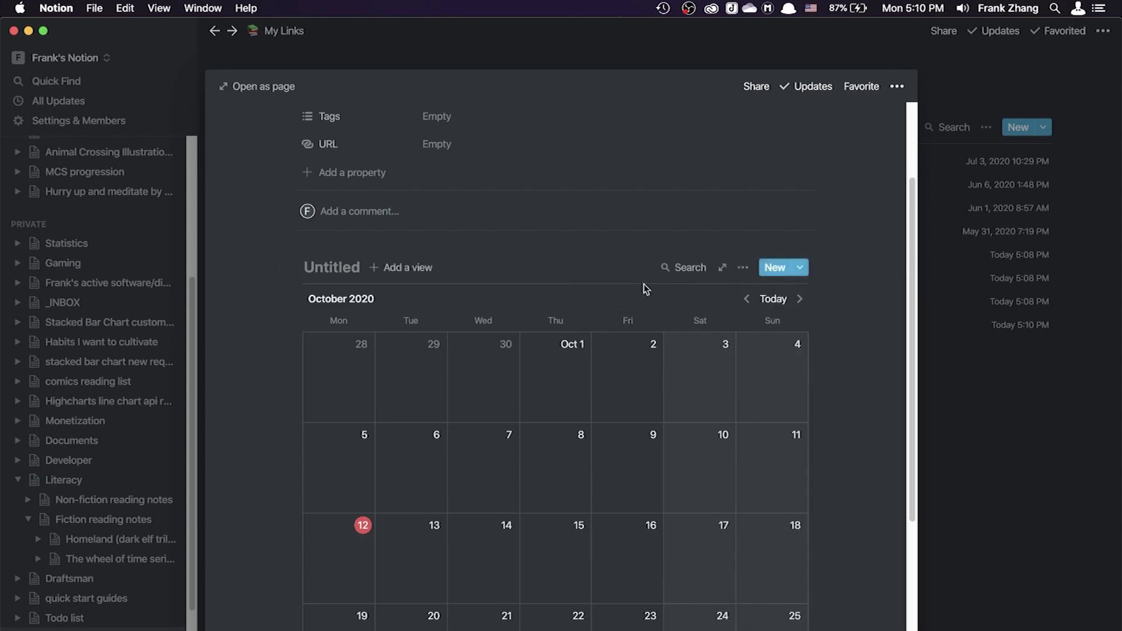
{"action": "scroll", "coordinate": [512, 461], "scroll_direction": "up", "scroll_amount": 1}
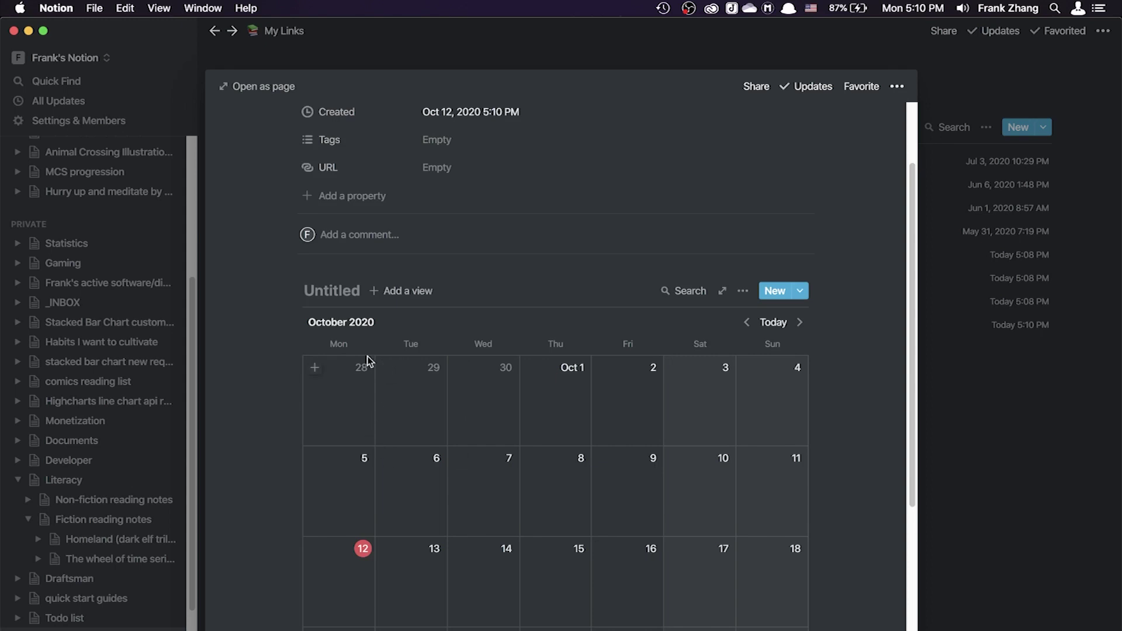
{"action": "scroll", "coordinate": [517, 416], "scroll_direction": "down", "scroll_amount": 5}
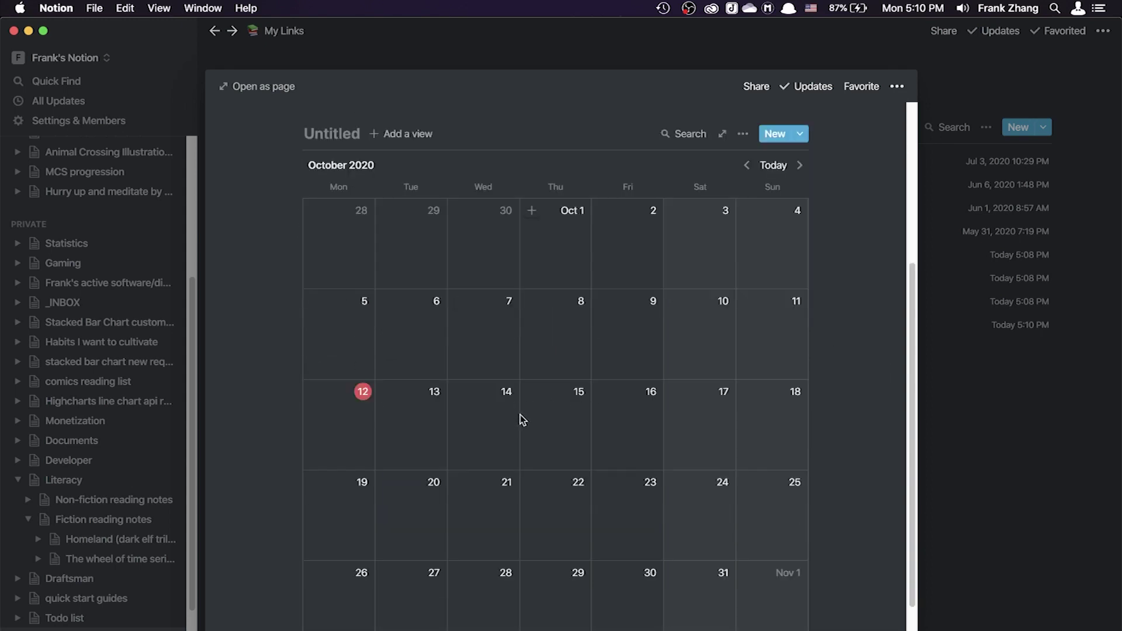
{"action": "scroll", "coordinate": [517, 397], "scroll_direction": "down", "scroll_amount": 2}
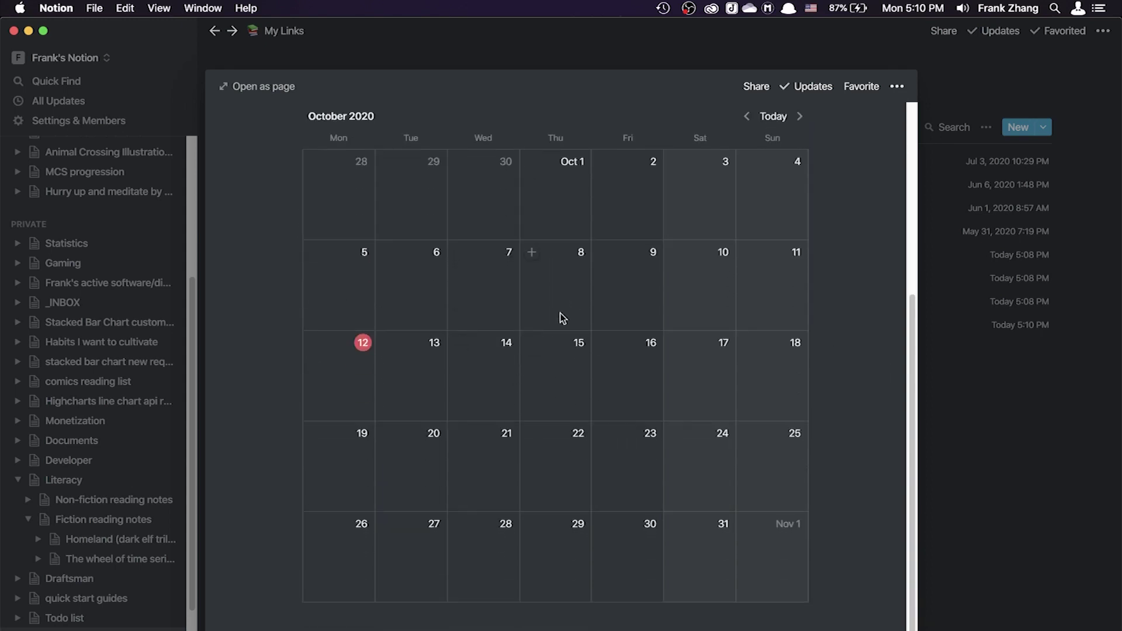
{"action": "scroll", "coordinate": [551, 337], "scroll_direction": "up", "scroll_amount": 1}
{"action": "scroll", "coordinate": [555, 324], "scroll_direction": "up", "scroll_amount": 2}
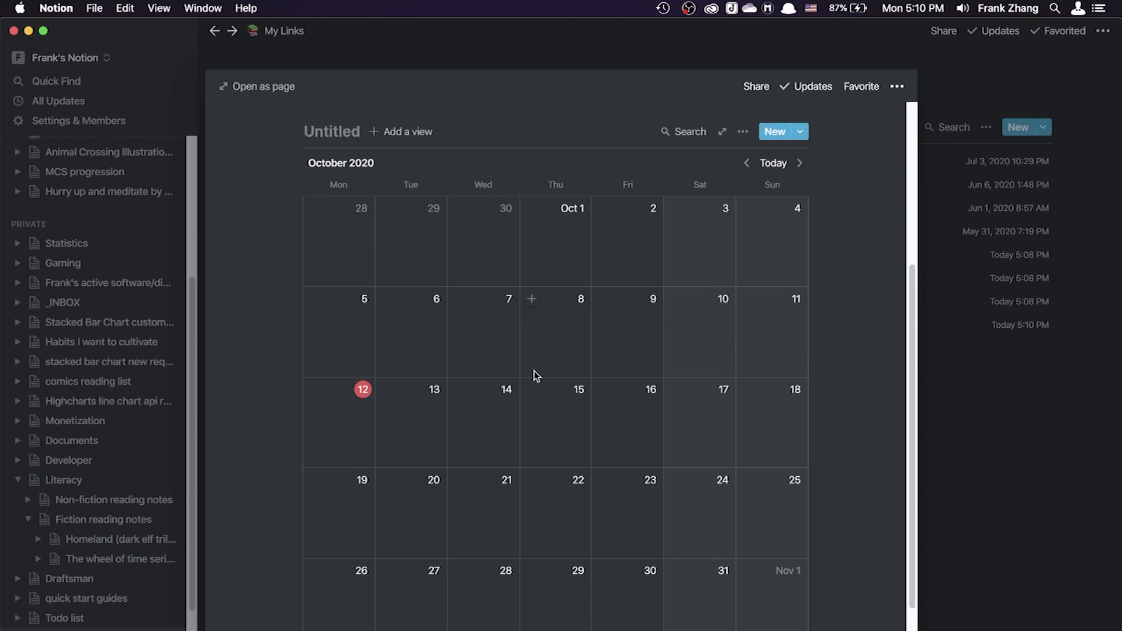
{"action": "scroll", "coordinate": [532, 362], "scroll_direction": "up", "scroll_amount": 3}
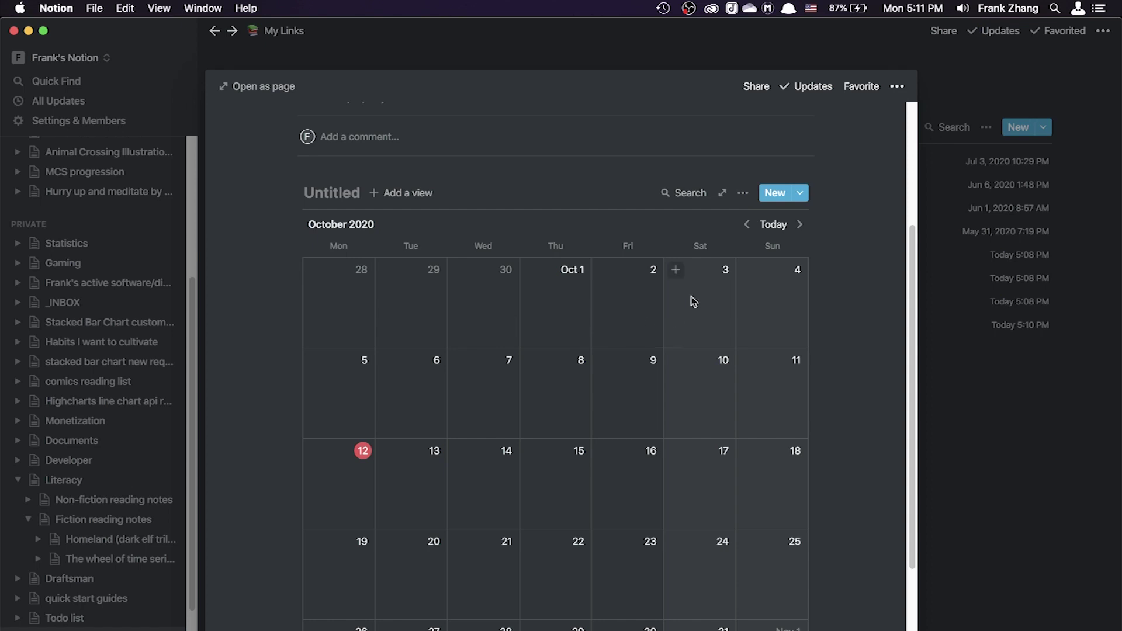
{"action": "scroll", "coordinate": [760, 416], "scroll_direction": "up", "scroll_amount": 3}
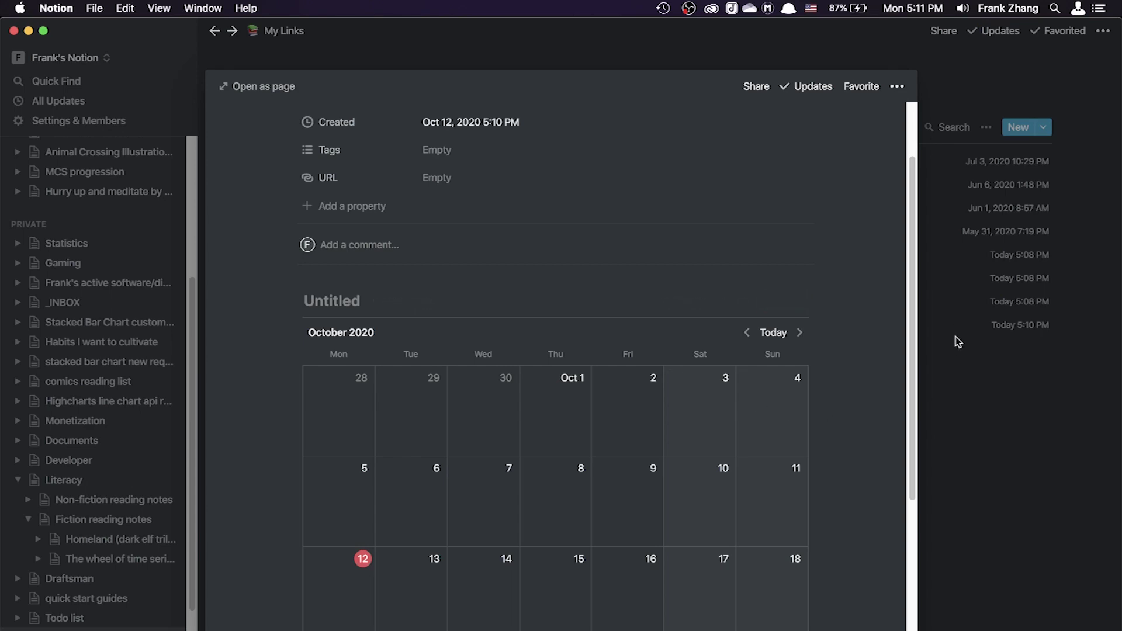
{"action": "left_click", "coordinate": [925, 369]}
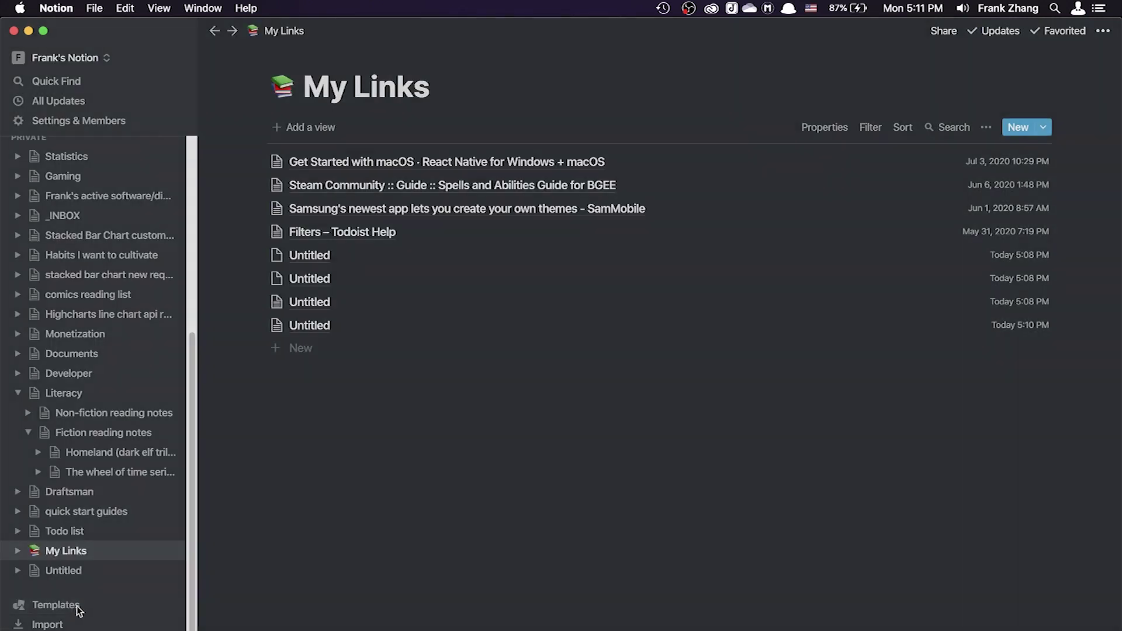
Step: Scroll through the Reading List template preview in the template gallery
{"action": "left_click", "coordinate": [75, 606]}
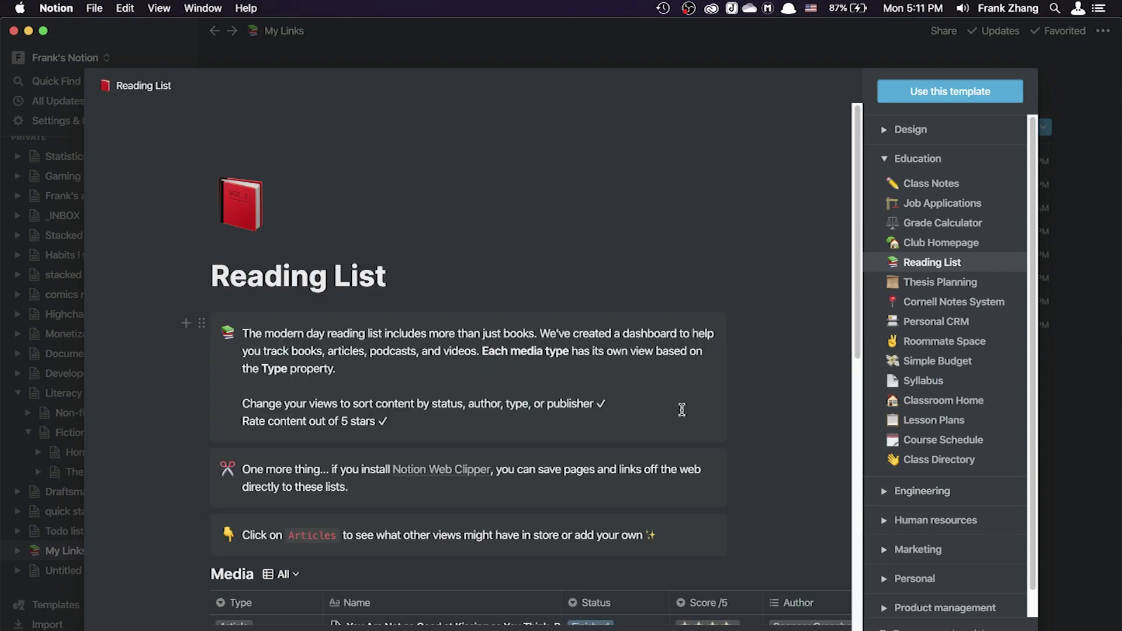
{"action": "scroll", "coordinate": [795, 573], "scroll_direction": "down", "scroll_amount": 5}
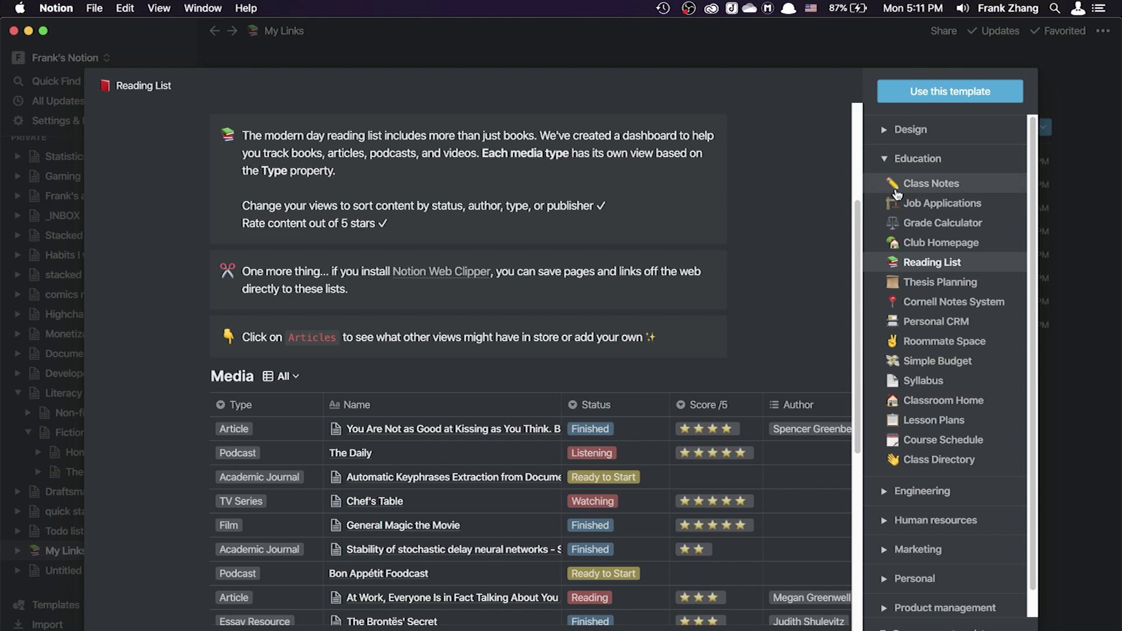
{"action": "scroll", "coordinate": [518, 309], "scroll_direction": "up", "scroll_amount": 4}
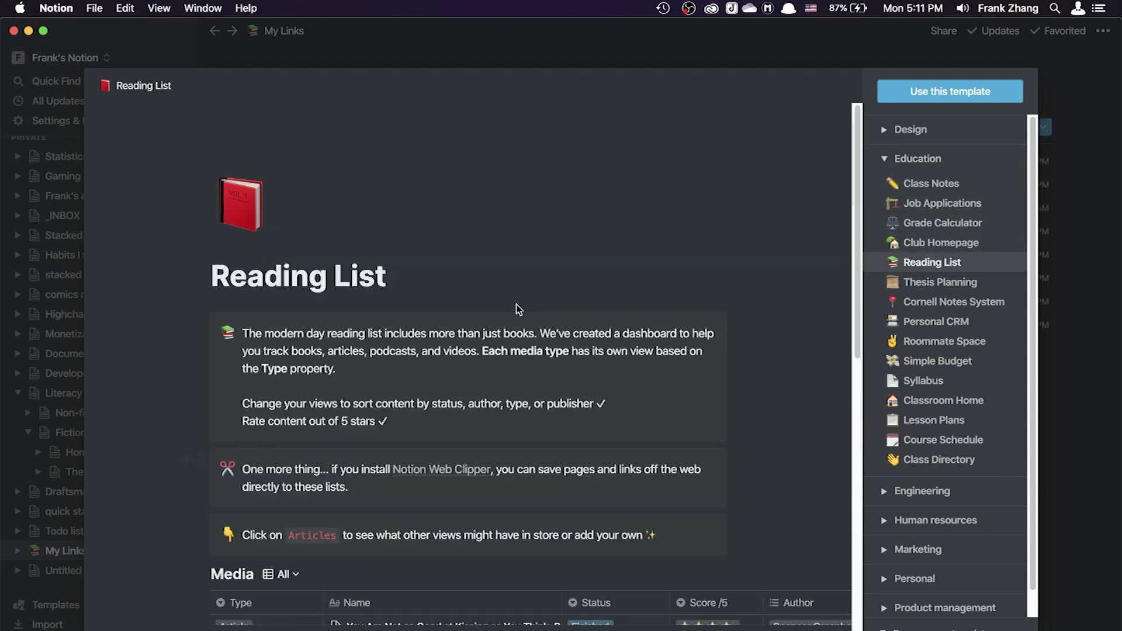
{"action": "scroll", "coordinate": [530, 315], "scroll_direction": "down", "scroll_amount": 8}
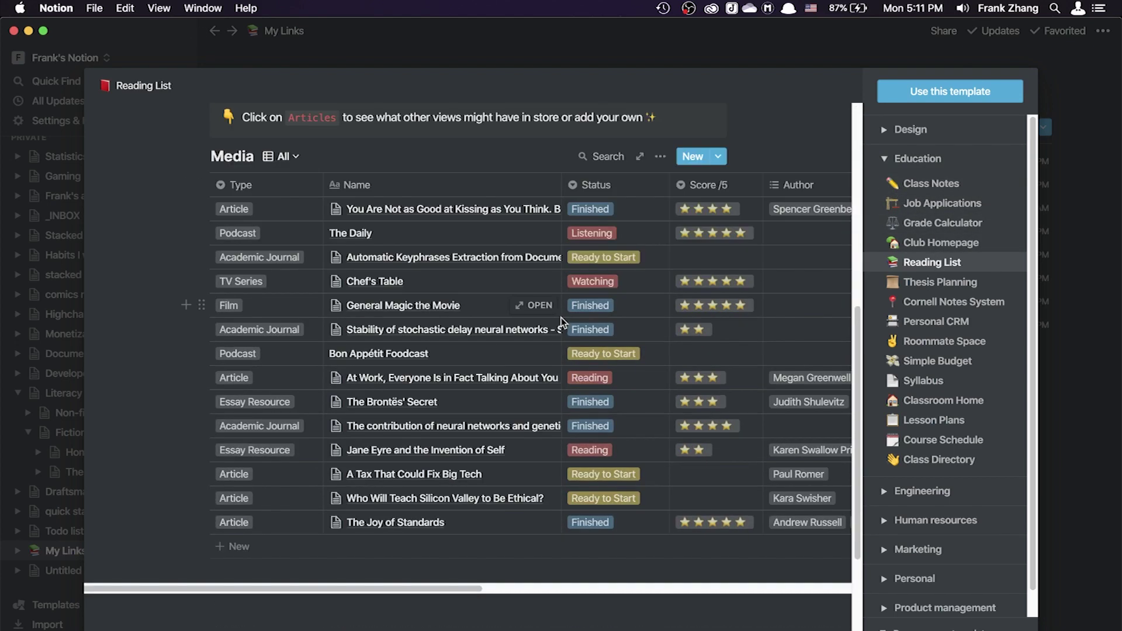
{"action": "scroll", "coordinate": [634, 315], "scroll_direction": "up", "scroll_amount": 3}
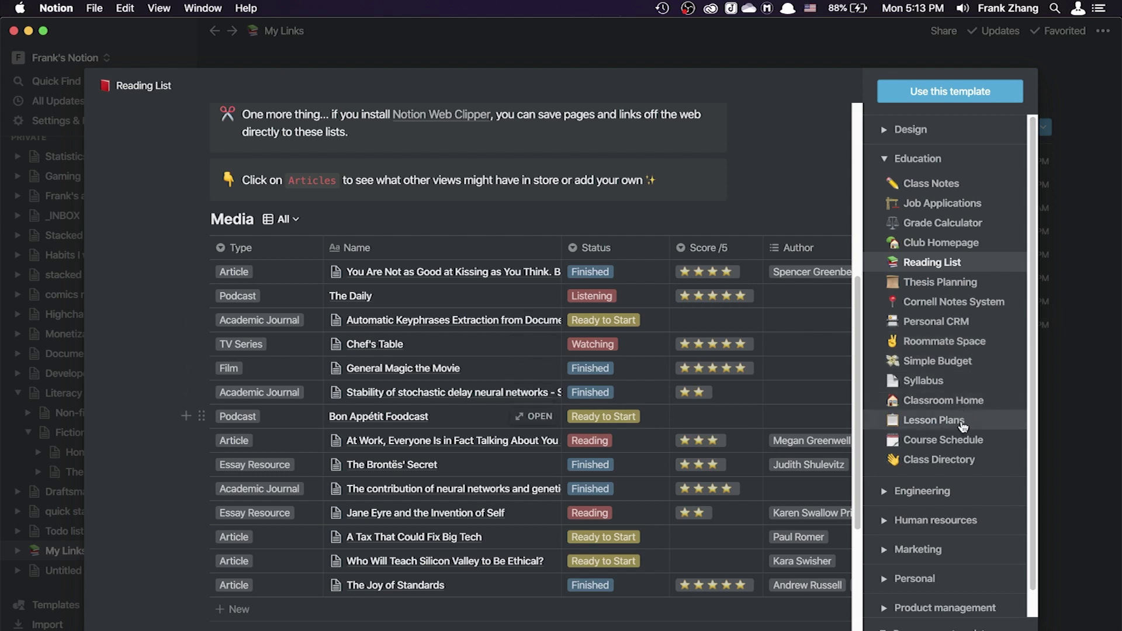
{"action": "scroll", "coordinate": [840, 163], "scroll_direction": "down", "scroll_amount": 1}
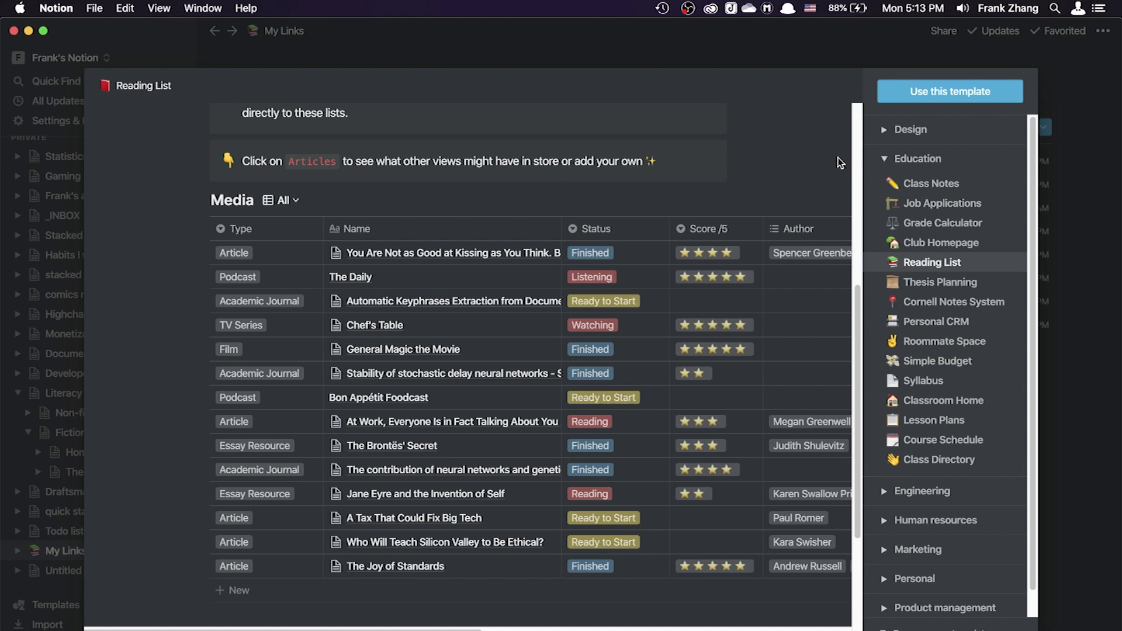
{"action": "scroll", "coordinate": [840, 163], "scroll_direction": "down", "scroll_amount": 8}
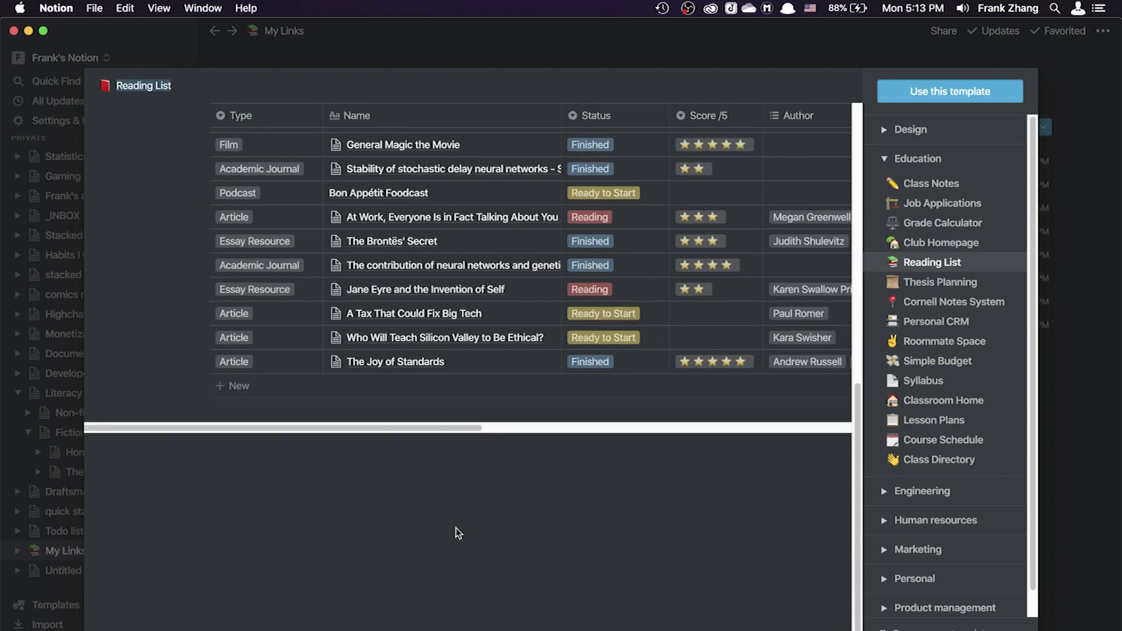
{"action": "scroll", "coordinate": [456, 527], "scroll_direction": "up", "scroll_amount": 10}
{"action": "scroll", "coordinate": [506, 372], "scroll_direction": "right", "scroll_amount": 3}
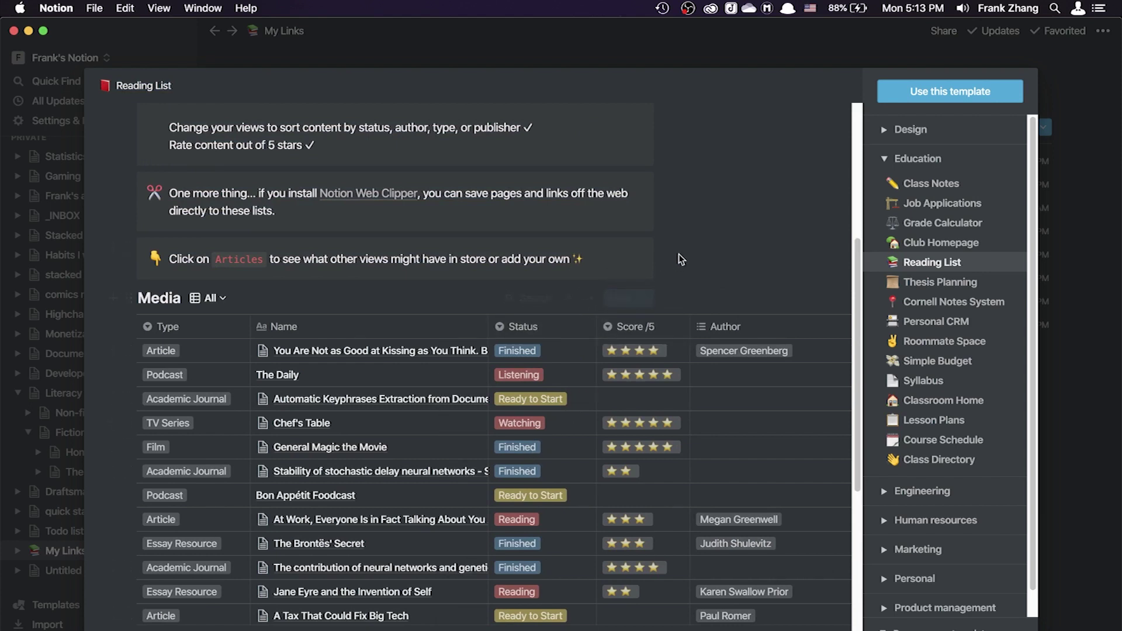
{"action": "scroll", "coordinate": [759, 263], "scroll_direction": "up", "scroll_amount": 1}
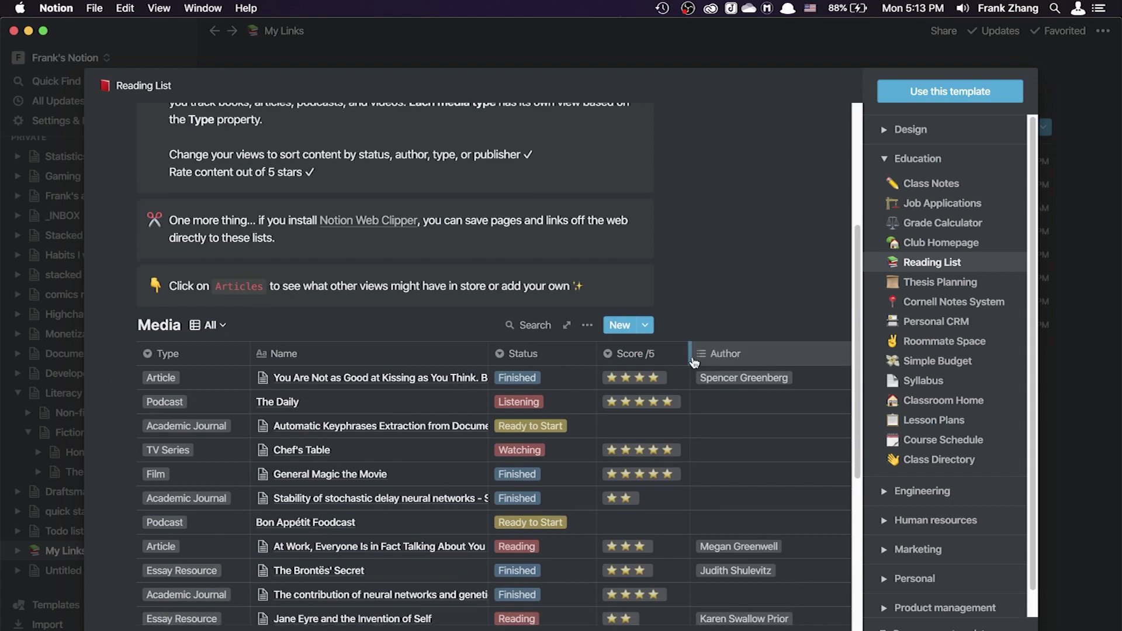
{"action": "scroll", "coordinate": [691, 358], "scroll_direction": "down", "scroll_amount": 5}
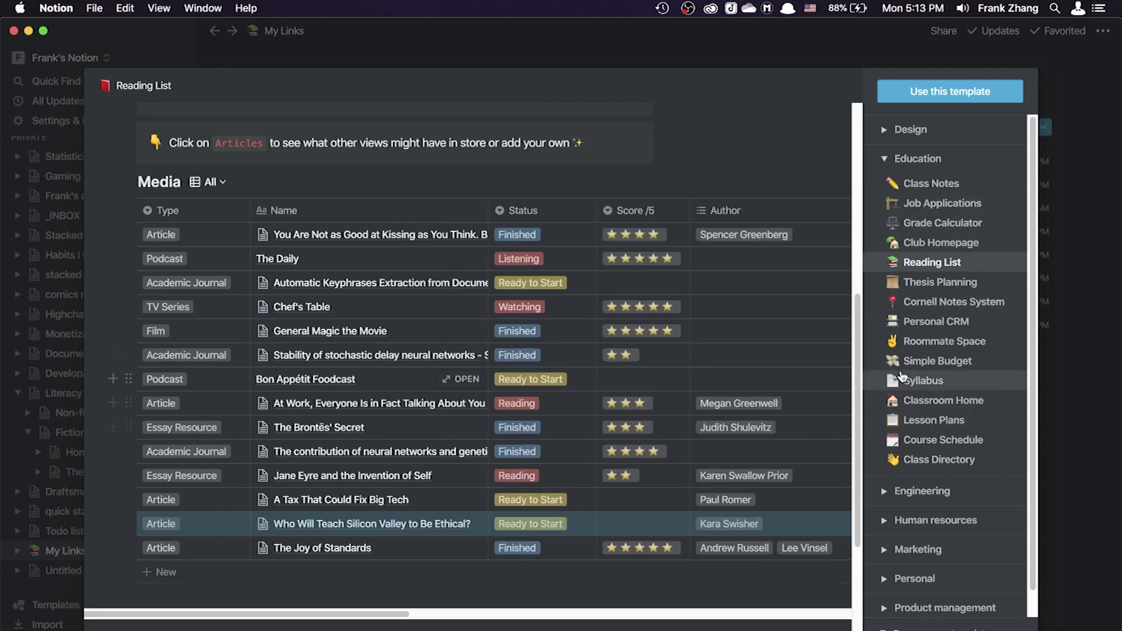
Step: Expand the Design category and preview the Design System template
{"action": "left_click", "coordinate": [931, 127]}
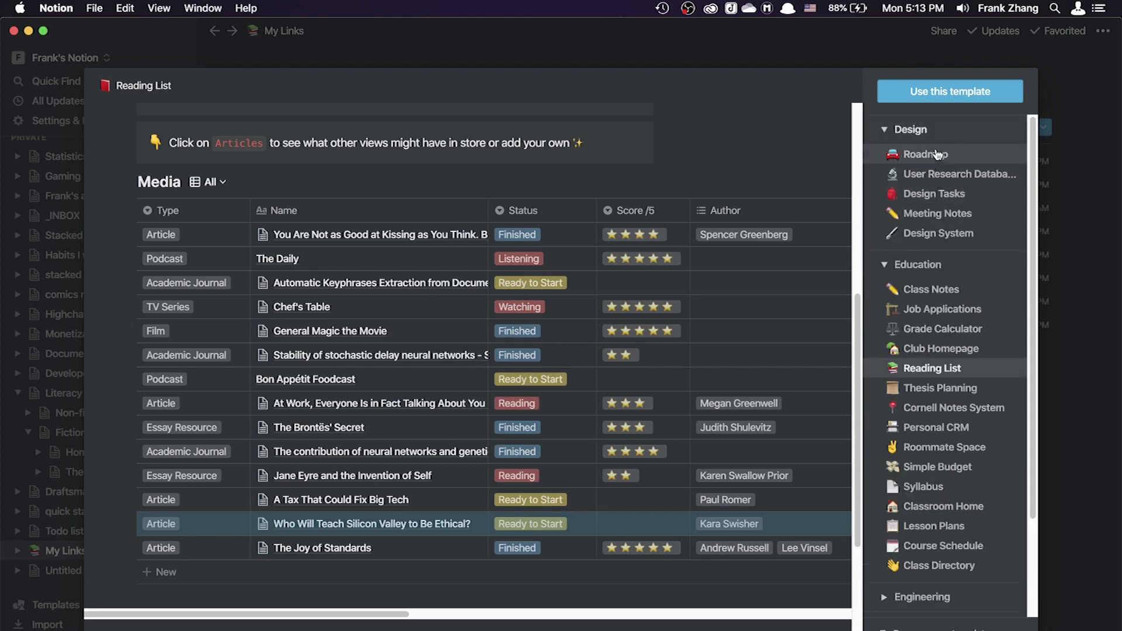
{"action": "left_click", "coordinate": [938, 233]}
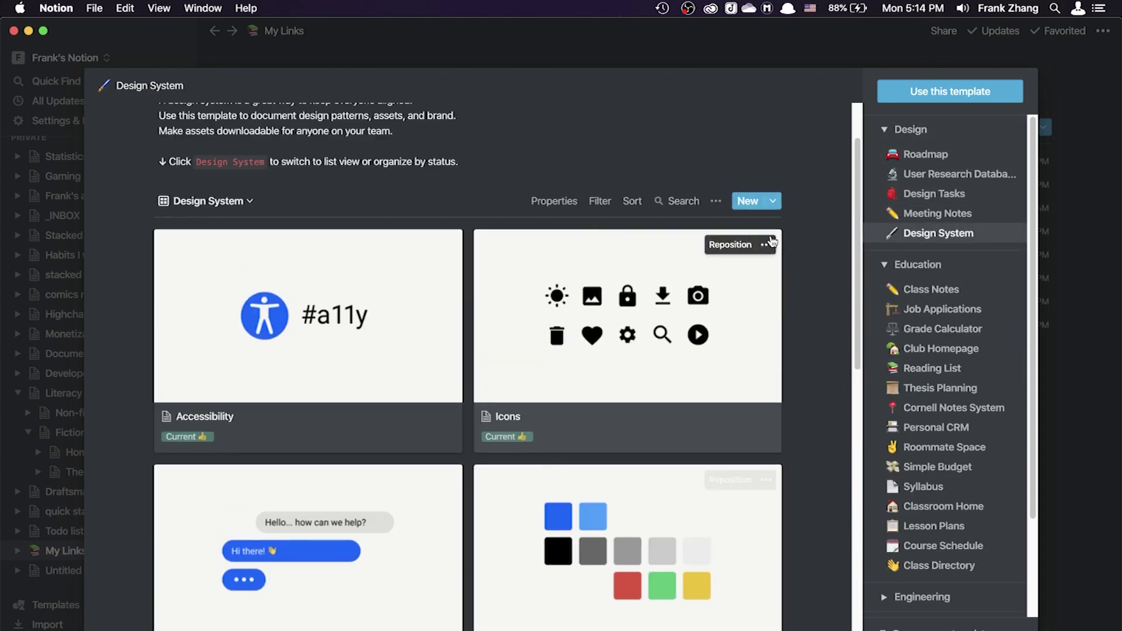
{"action": "scroll", "coordinate": [778, 239], "scroll_direction": "down", "scroll_amount": 3}
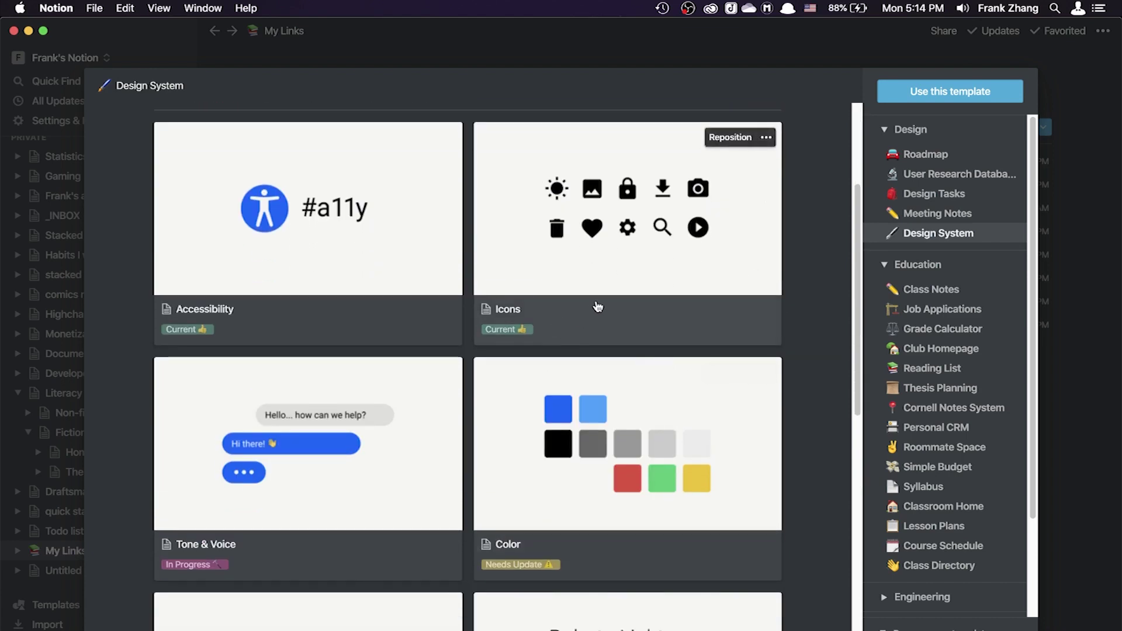
{"action": "scroll", "coordinate": [654, 306], "scroll_direction": "down", "scroll_amount": 8}
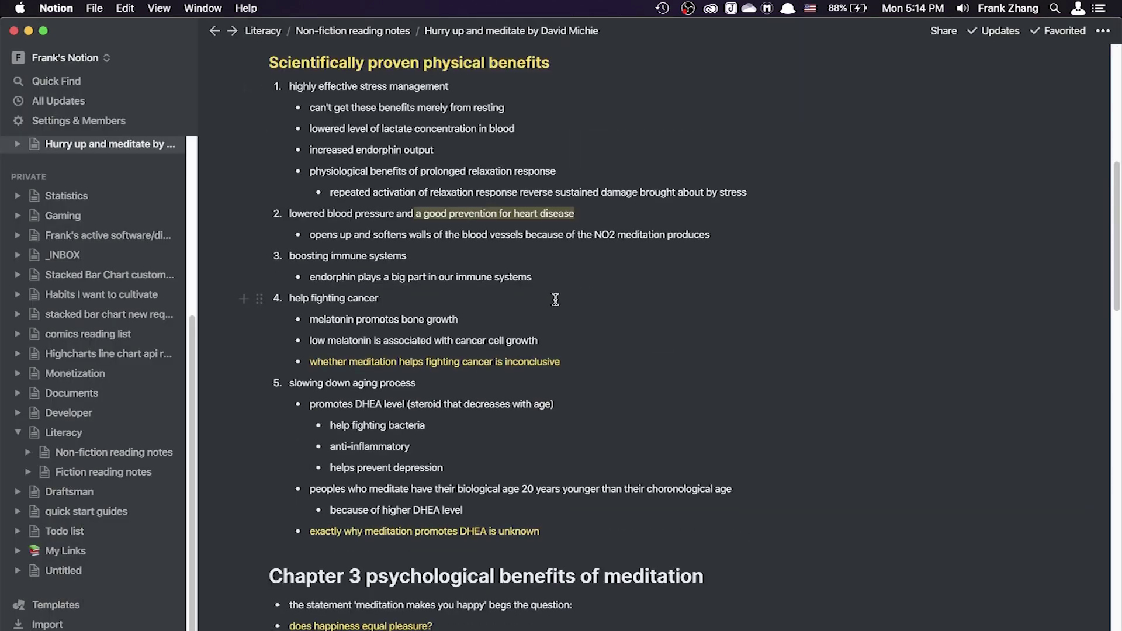
{"action": "scroll", "coordinate": [555, 300], "scroll_direction": "down", "scroll_amount": 3}
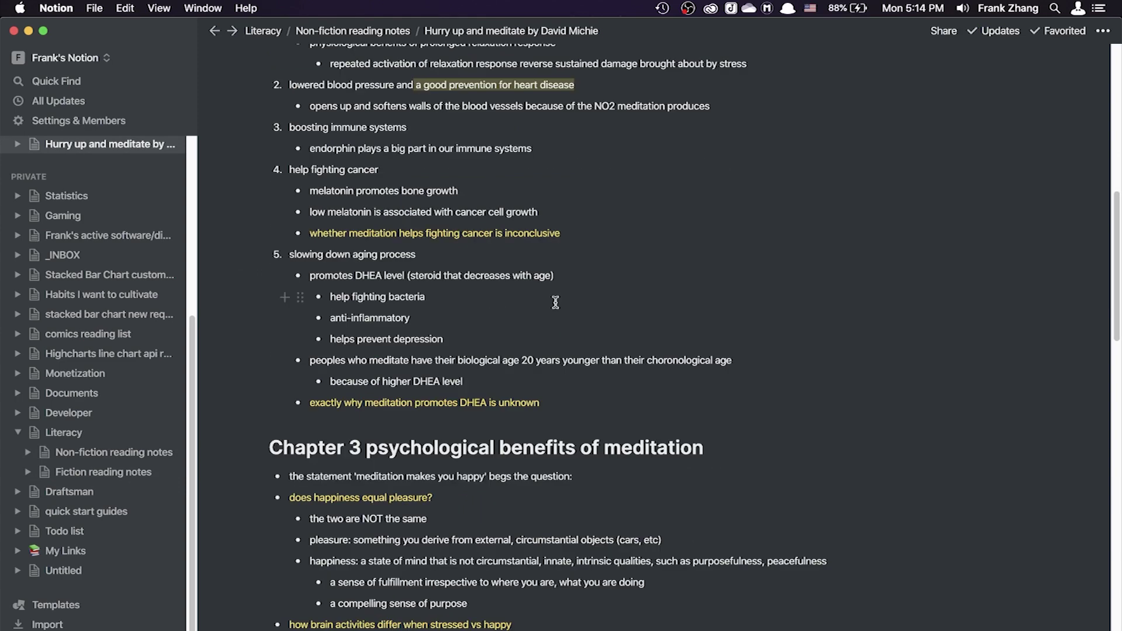
{"action": "scroll", "coordinate": [555, 299], "scroll_direction": "up", "scroll_amount": 5}
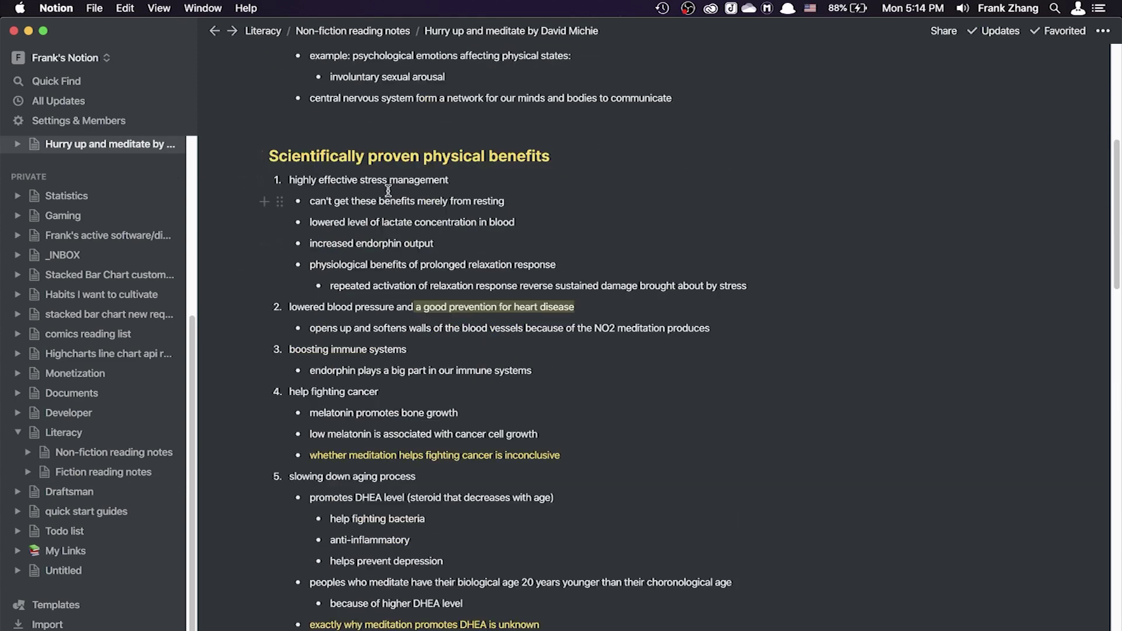
{"action": "scroll", "coordinate": [403, 198], "scroll_direction": "up", "scroll_amount": 3}
{"action": "scroll", "coordinate": [421, 211], "scroll_direction": "down", "scroll_amount": 1}
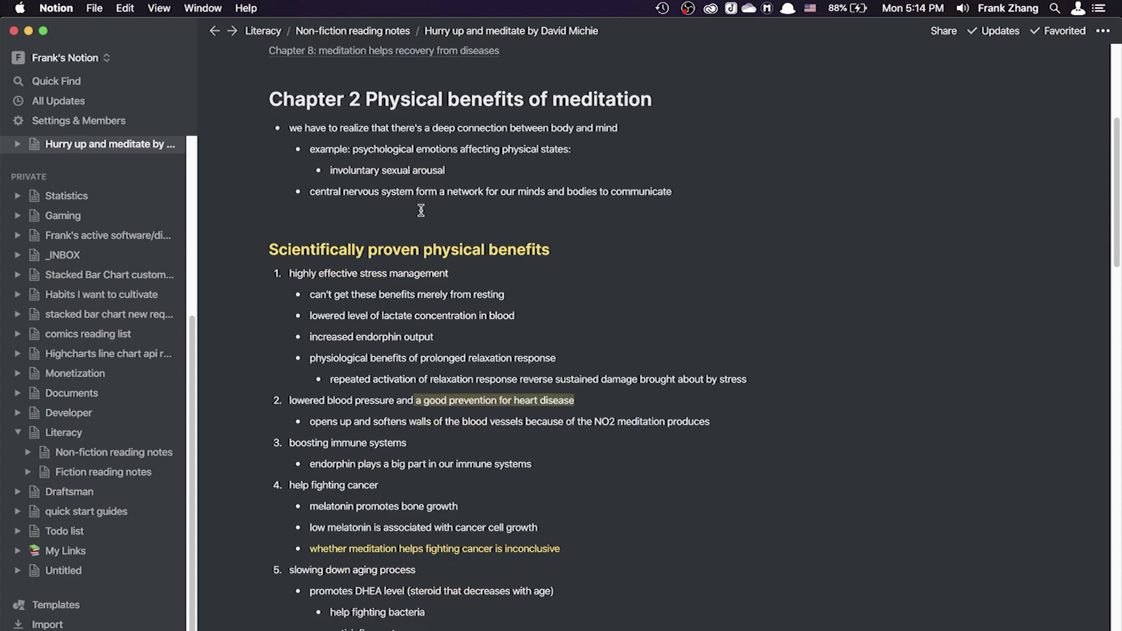
{"action": "scroll", "coordinate": [420, 211], "scroll_direction": "down", "scroll_amount": 5}
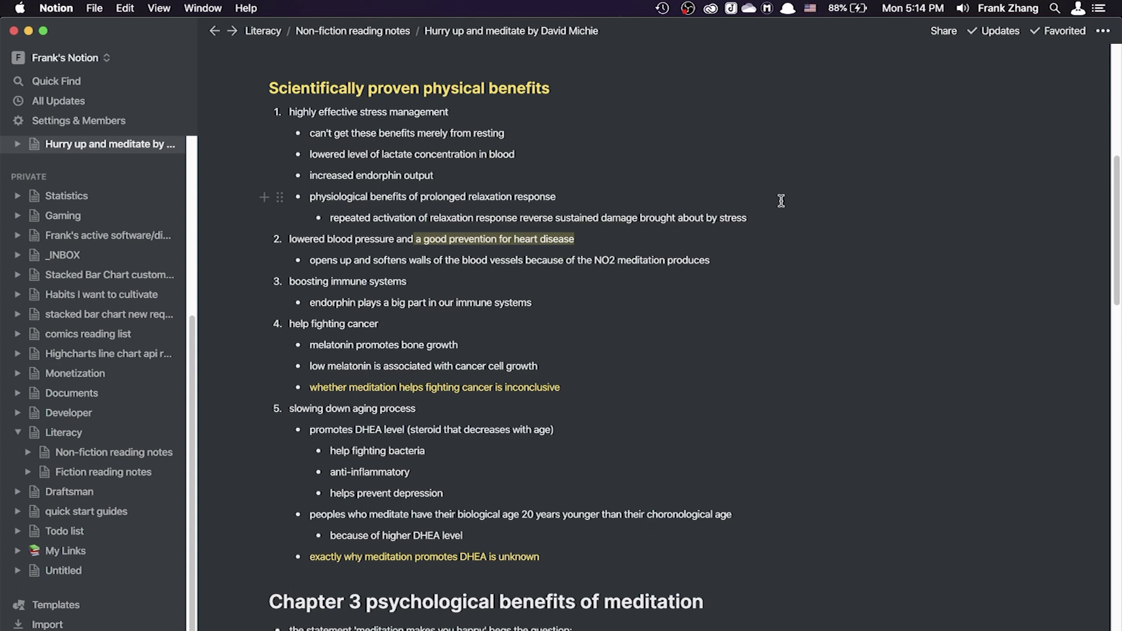
{"action": "mouse_move", "coordinate": [2, 234]}
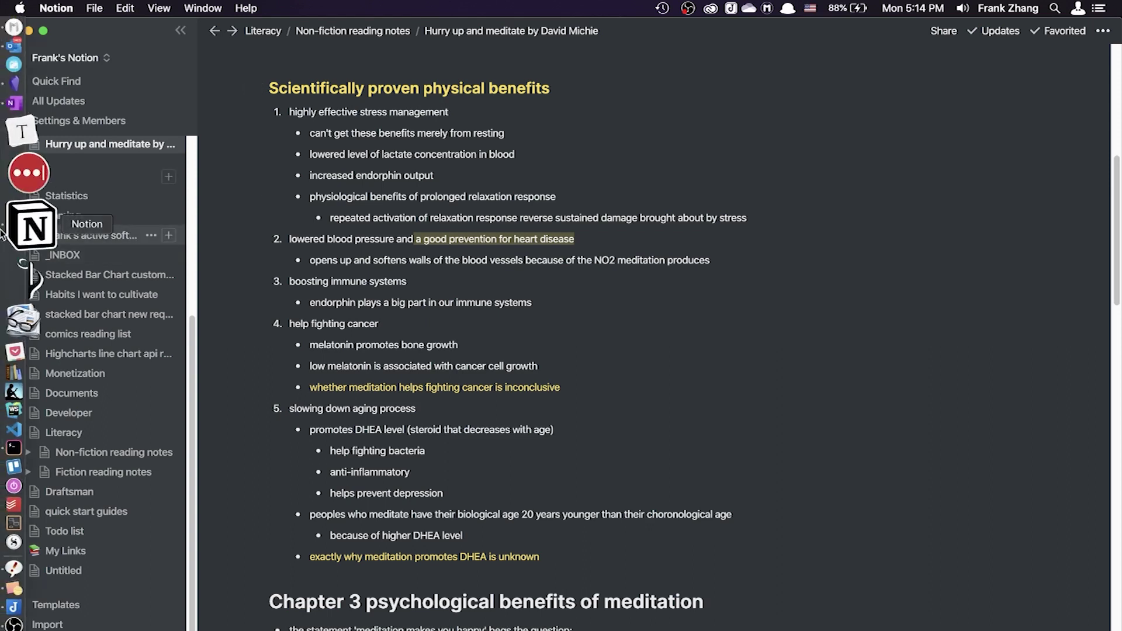
Step: Switch to the OneNote reading notes and set the page zoom to 100%
{"action": "left_click", "coordinate": [23, 155]}
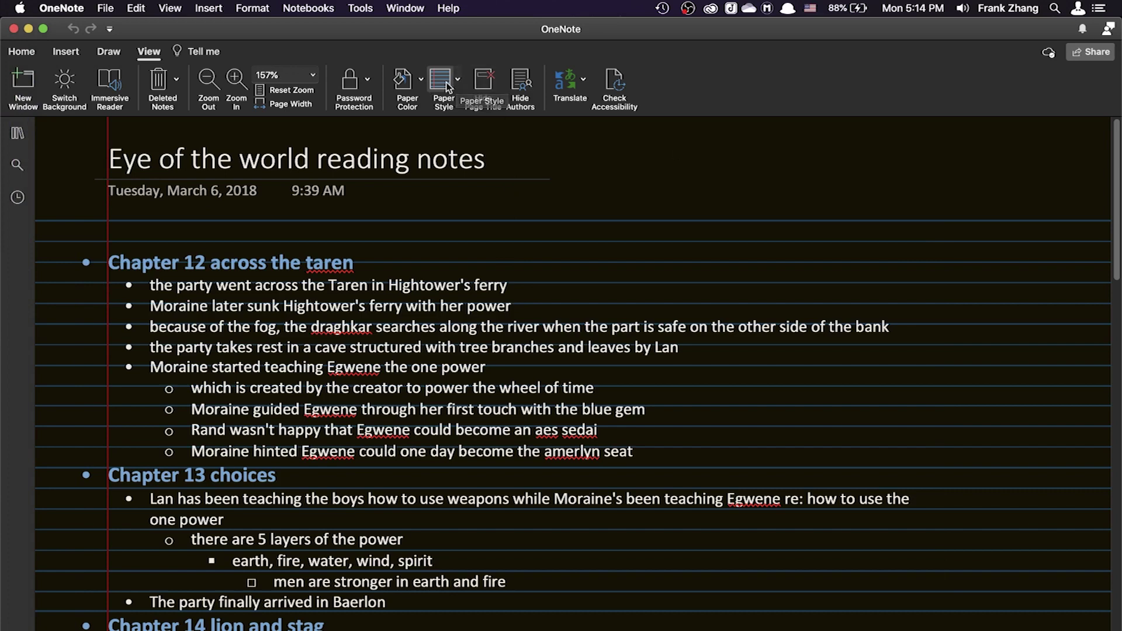
{"action": "left_click", "coordinate": [457, 79]}
{"action": "left_click", "coordinate": [313, 75]}
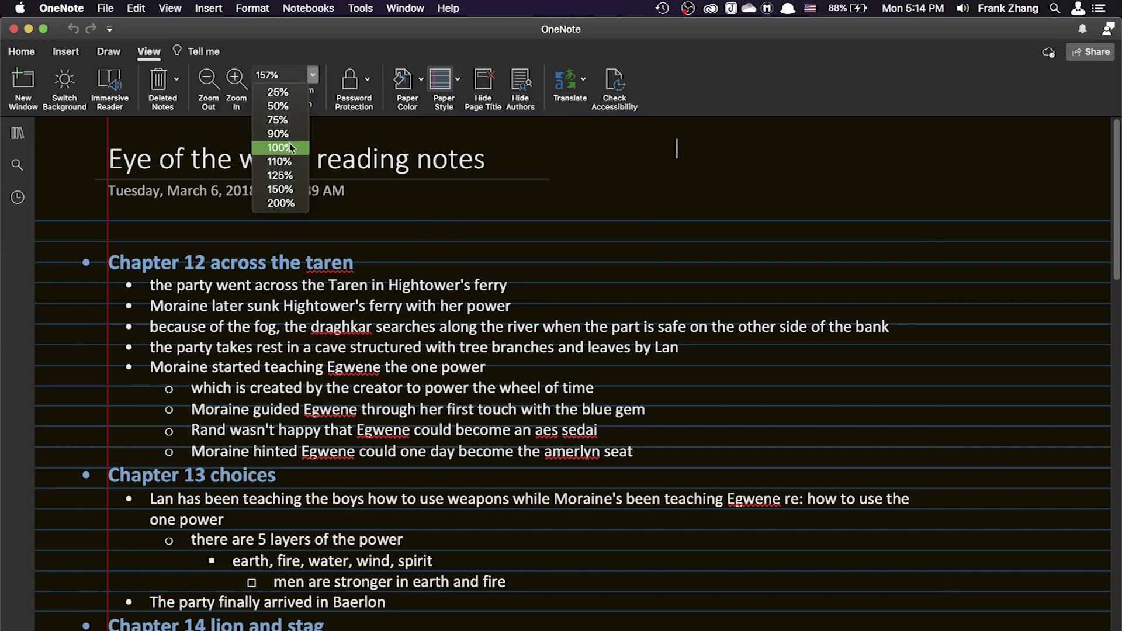
{"action": "left_click", "coordinate": [290, 147]}
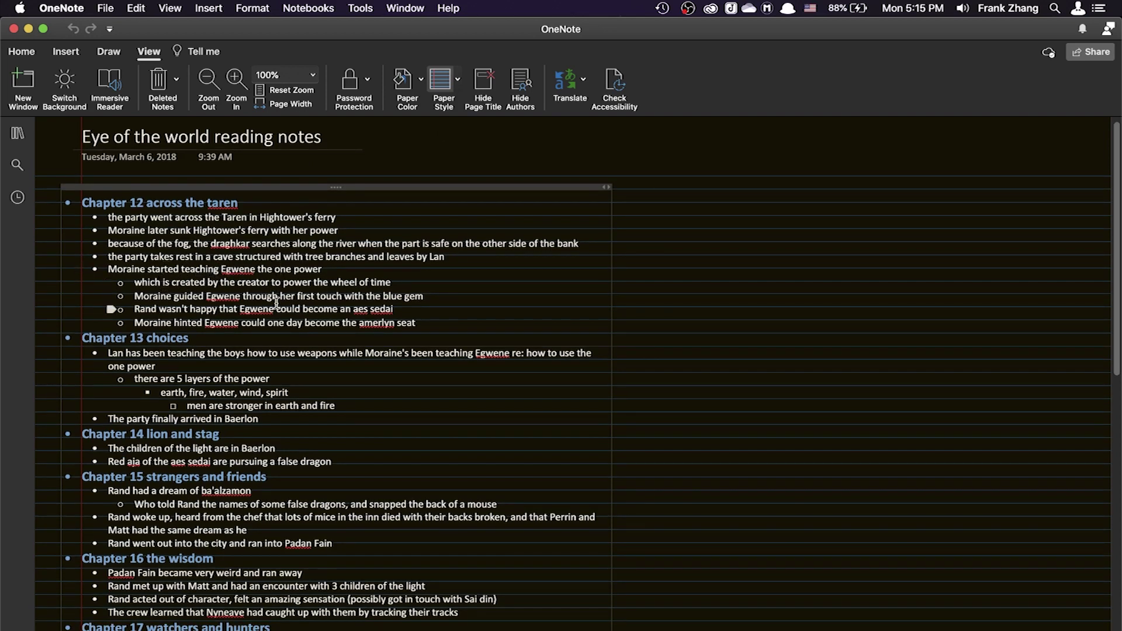
Step: Select the first Chapter 12 bullet lines, then minimize OneNote to reveal Notion
{"action": "scroll", "coordinate": [277, 303], "scroll_direction": "down", "scroll_amount": 10}
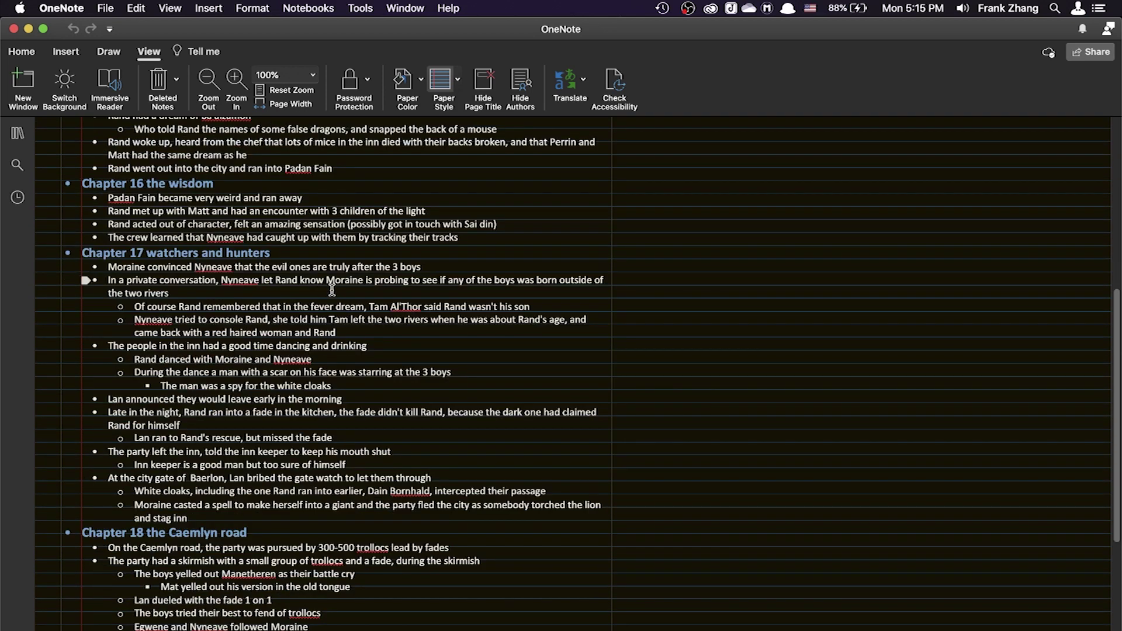
{"action": "scroll", "coordinate": [359, 261], "scroll_direction": "up", "scroll_amount": 10}
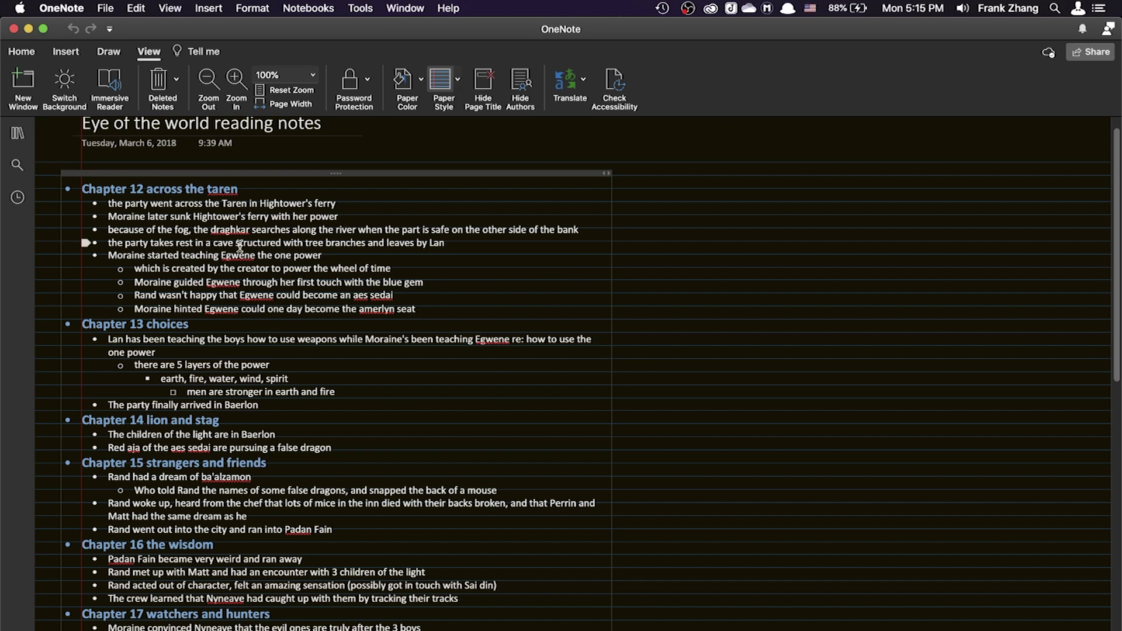
{"action": "left_click_drag", "start_coordinate": [108, 203], "coordinate": [295, 243]}
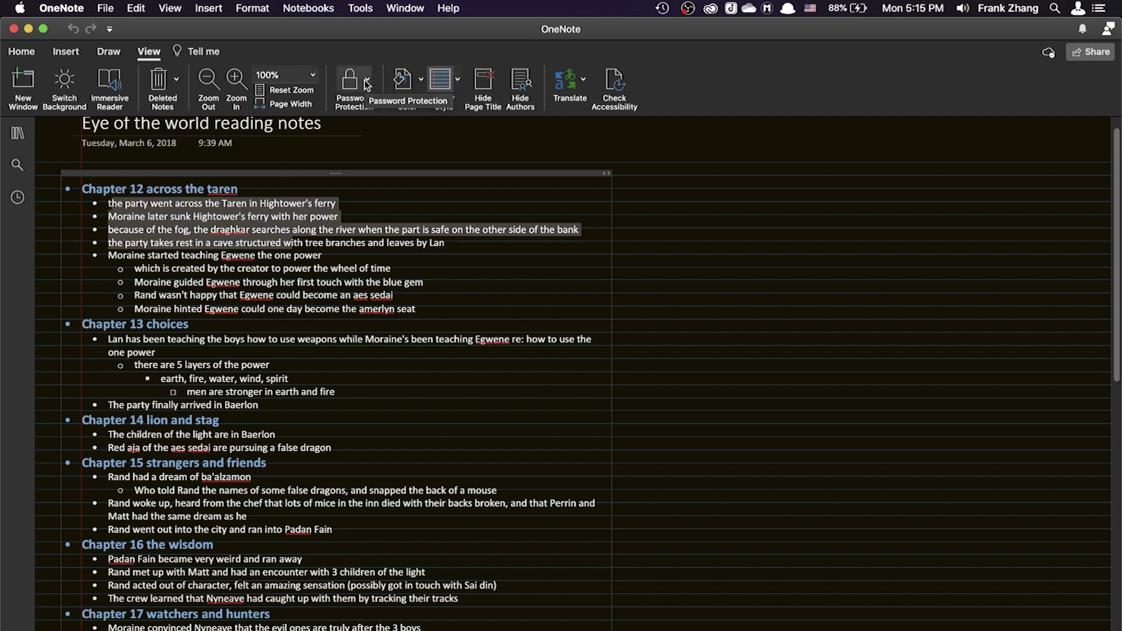
{"action": "scroll", "coordinate": [377, 254], "scroll_direction": "down", "scroll_amount": 1}
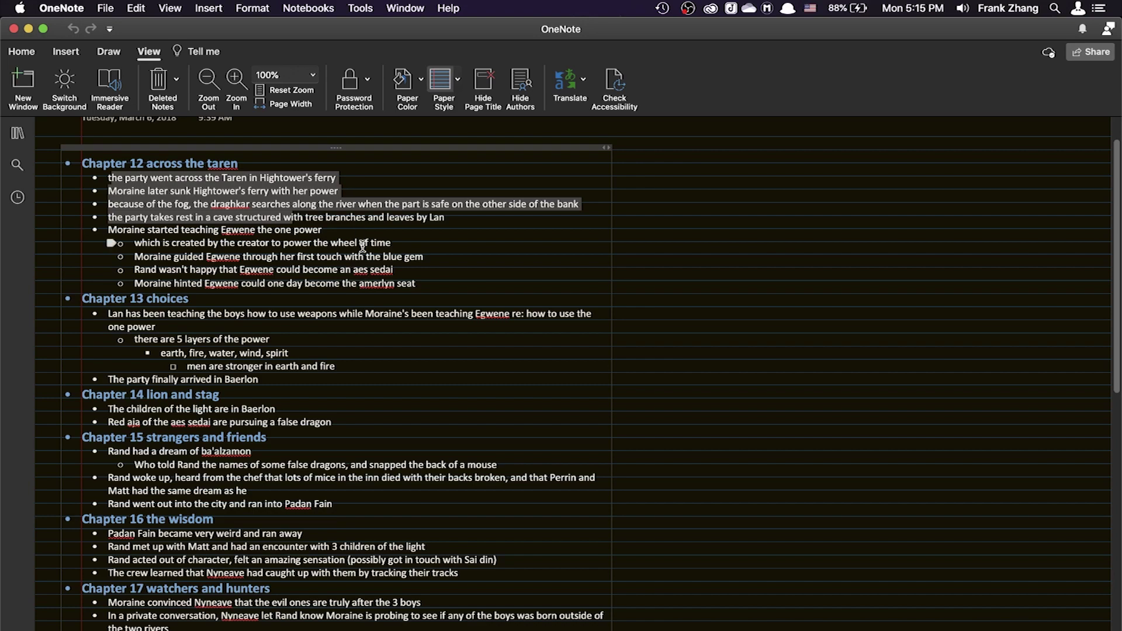
{"action": "left_click", "coordinate": [29, 29]}
{"action": "scroll", "coordinate": [496, 280], "scroll_direction": "up", "scroll_amount": 5}
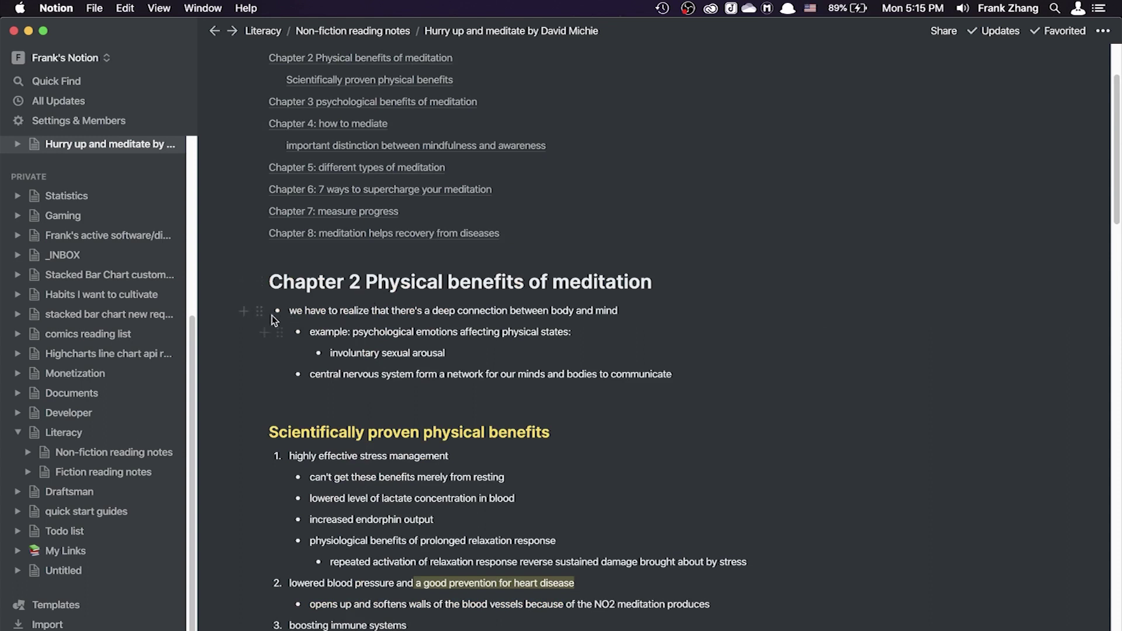
{"action": "mouse_move", "coordinate": [262, 311]}
{"action": "left_mouse_down"}
{"action": "mouse_move", "coordinate": [268, 325]}
{"action": "mouse_move", "coordinate": [264, 315]}
{"action": "left_mouse_up"}
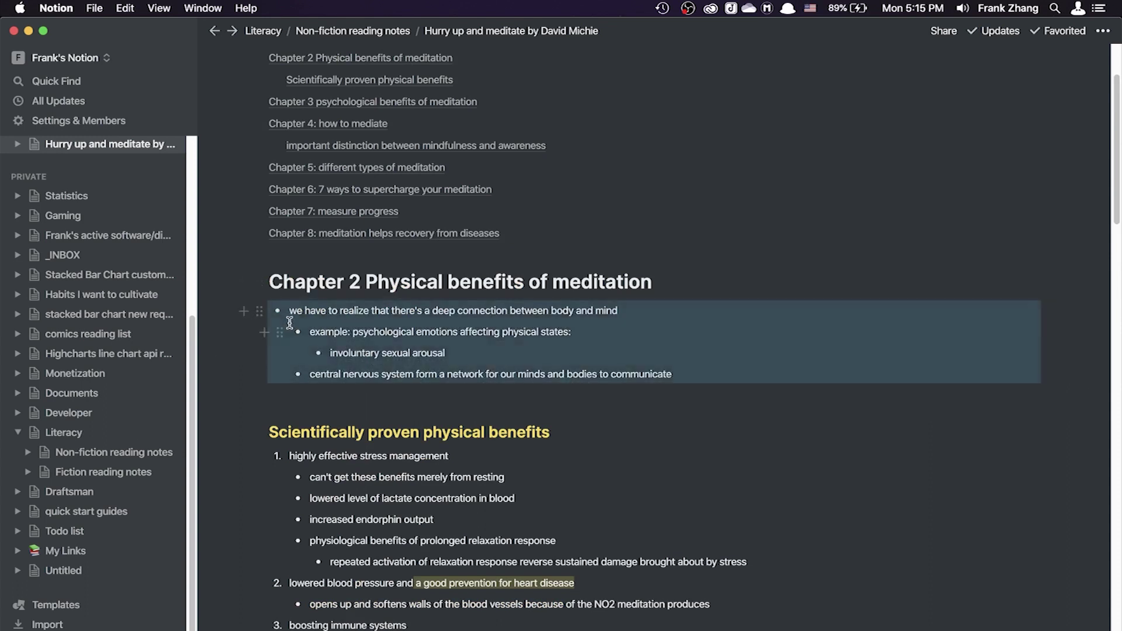
{"action": "left_click", "coordinate": [327, 323]}
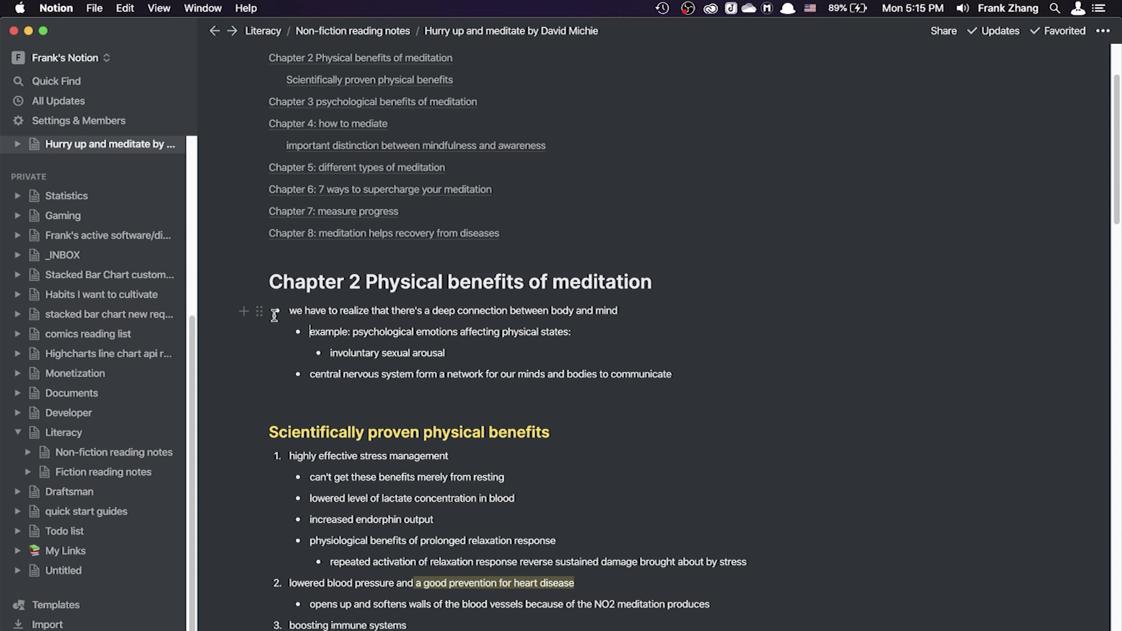
{"action": "mouse_move", "coordinate": [259, 311]}
{"action": "left_mouse_down"}
{"action": "mouse_move", "coordinate": [263, 436]}
{"action": "mouse_move", "coordinate": [250, 331]}
{"action": "mouse_move", "coordinate": [263, 311]}
{"action": "left_mouse_up"}
{"action": "scroll", "coordinate": [405, 349], "scroll_direction": "down", "scroll_amount": 5}
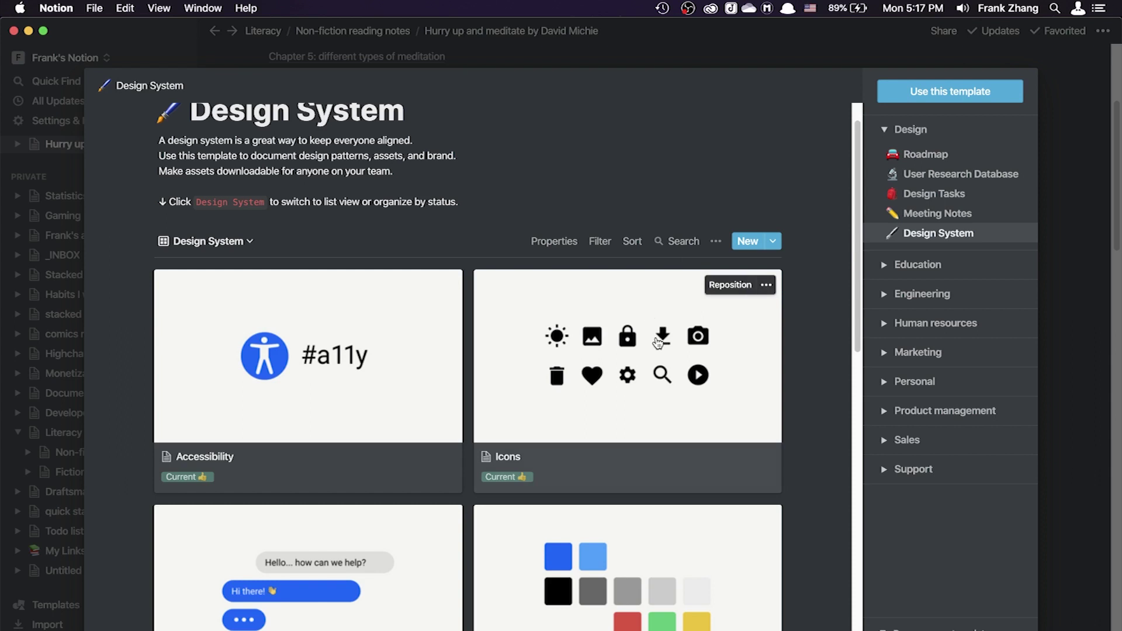
{"action": "scroll", "coordinate": [659, 358], "scroll_direction": "down", "scroll_amount": 4}
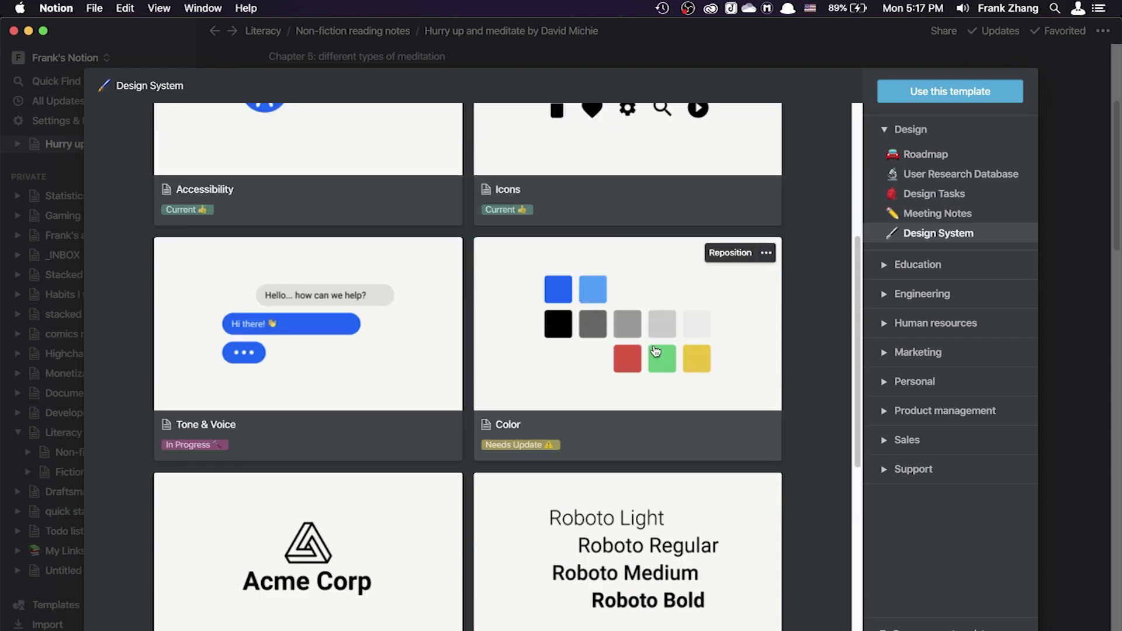
{"action": "scroll", "coordinate": [526, 344], "scroll_direction": "down", "scroll_amount": 4}
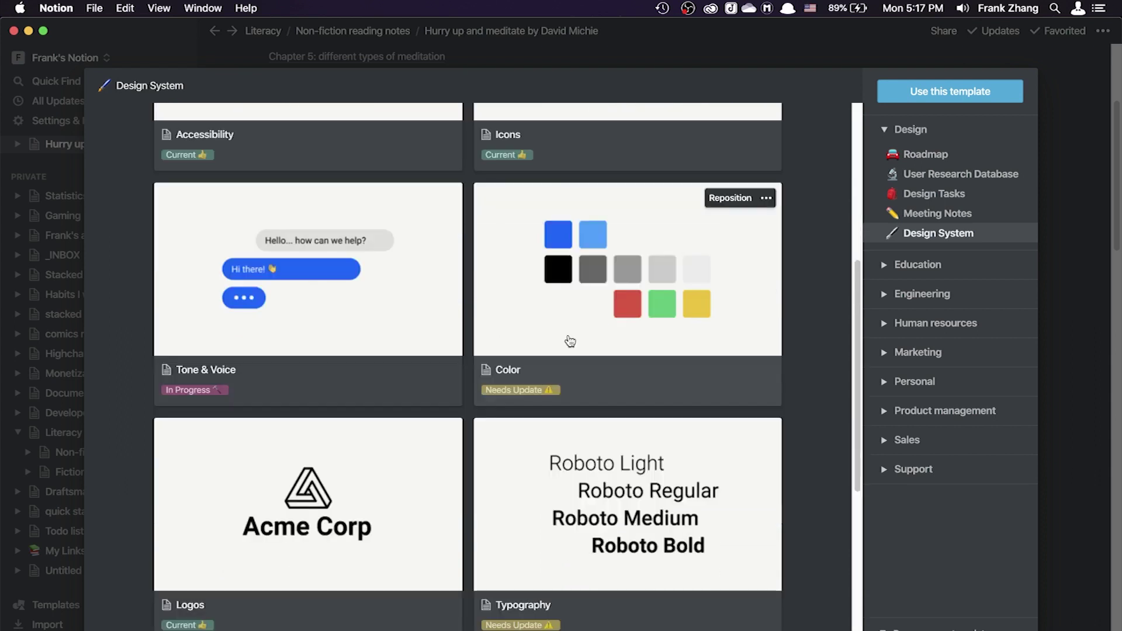
{"action": "left_click", "coordinate": [752, 51]}
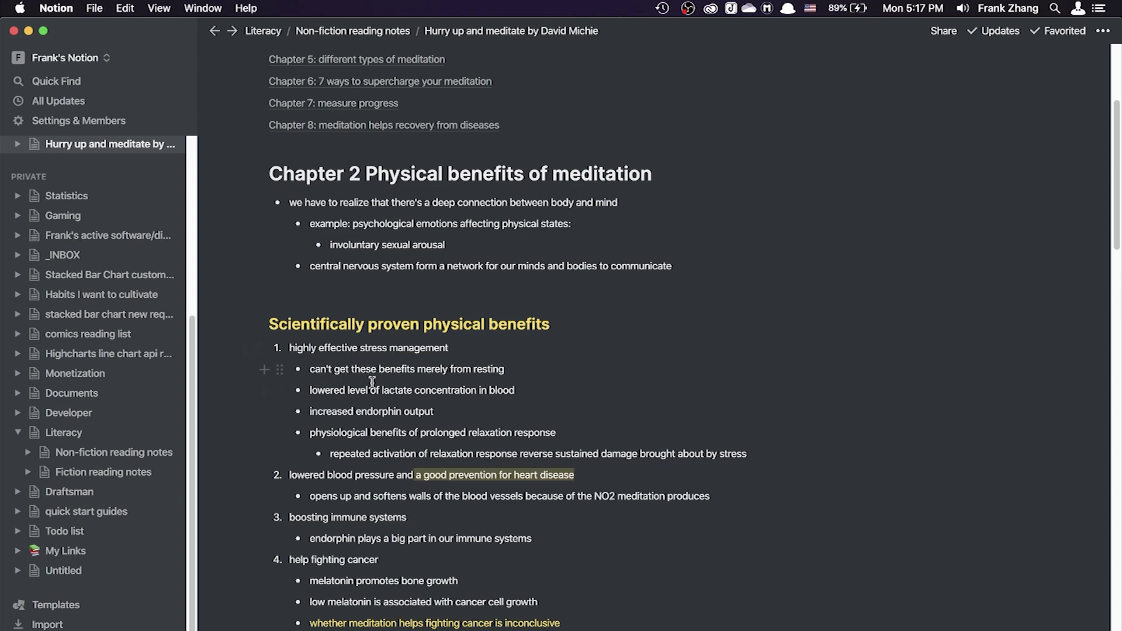
{"action": "scroll", "coordinate": [351, 377], "scroll_direction": "down", "scroll_amount": 3}
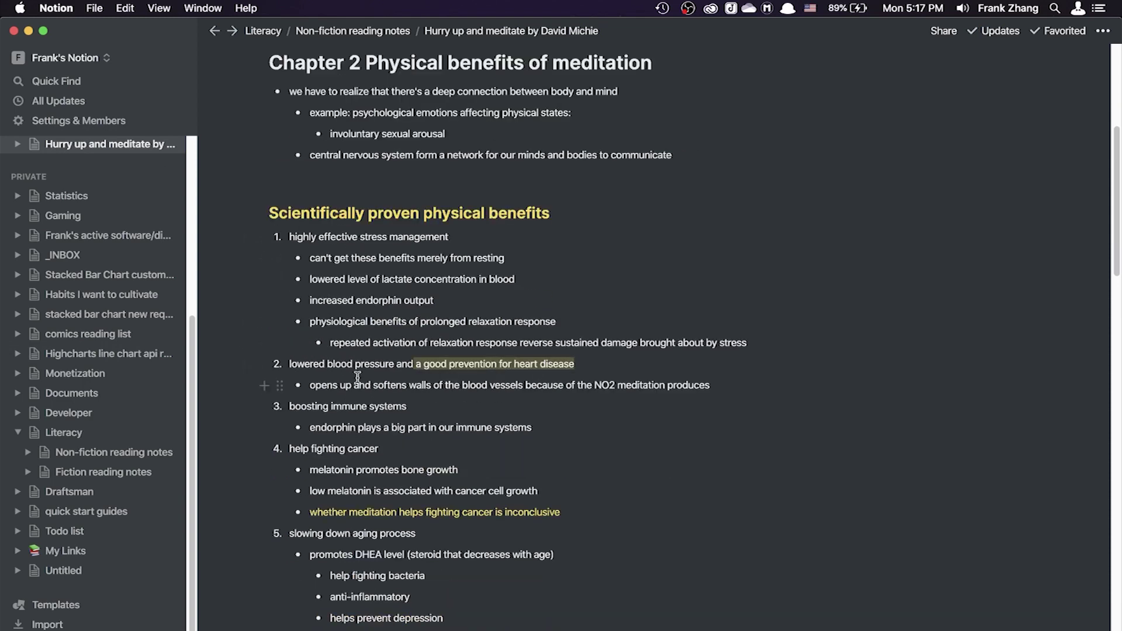
{"action": "scroll", "coordinate": [359, 377], "scroll_direction": "up", "scroll_amount": 3}
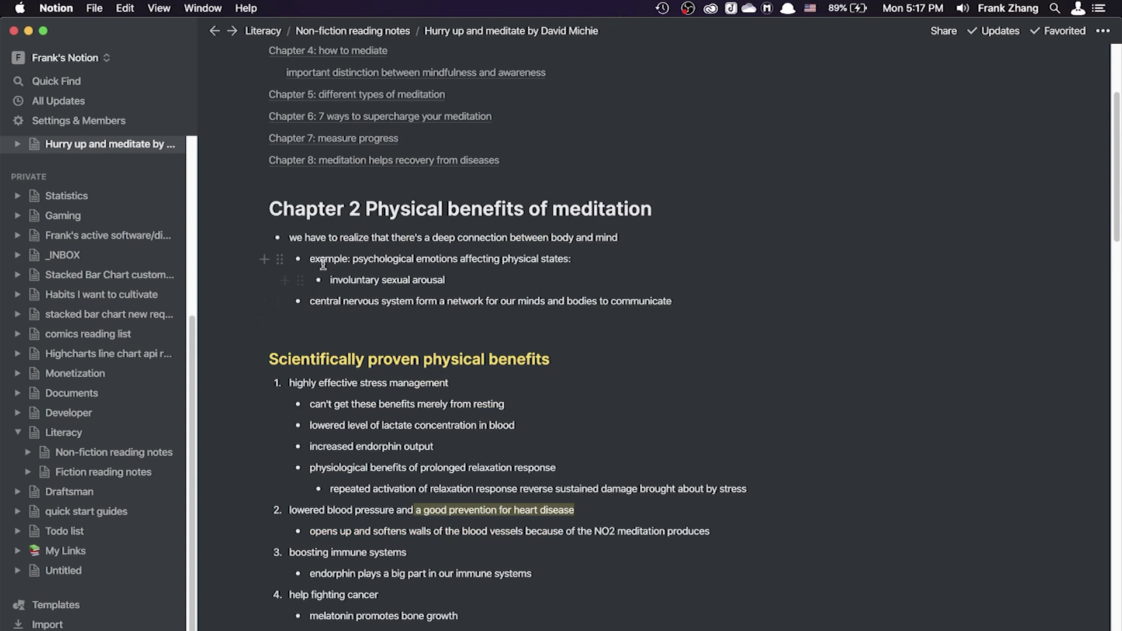
{"action": "mouse_move", "coordinate": [24, 163]}
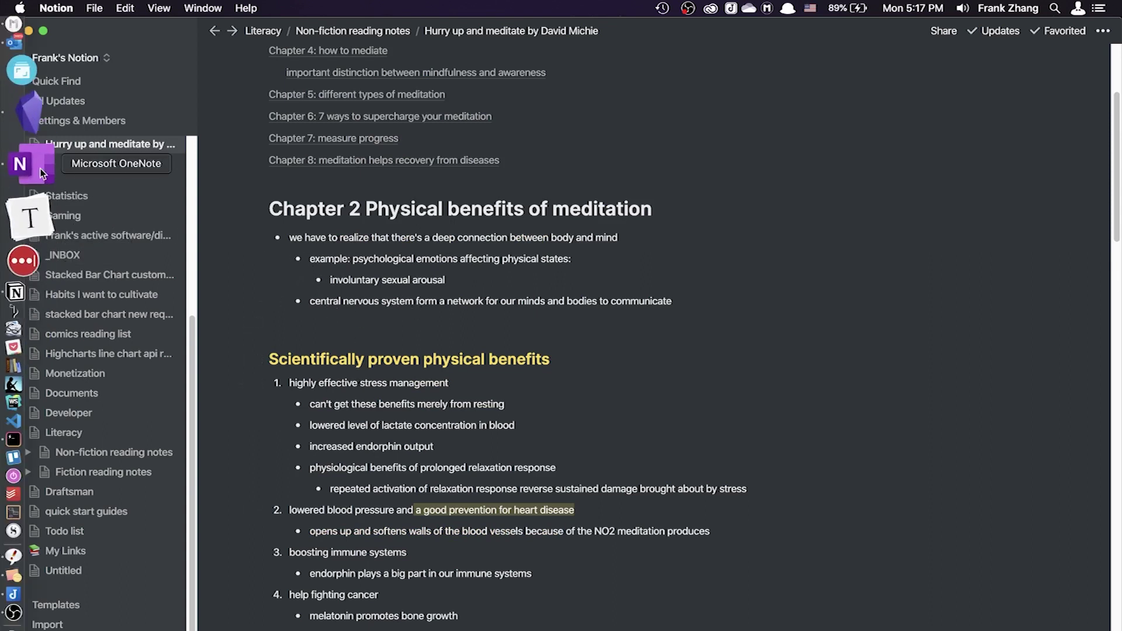
{"action": "left_click", "coordinate": [40, 169]}
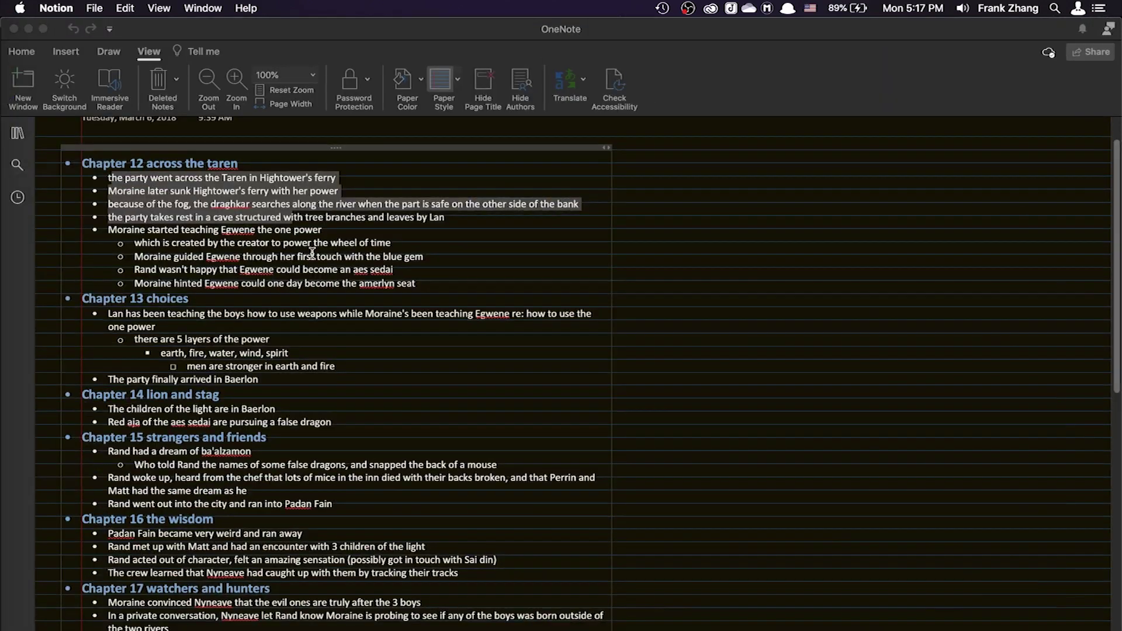
{"action": "left_click", "coordinate": [28, 28]}
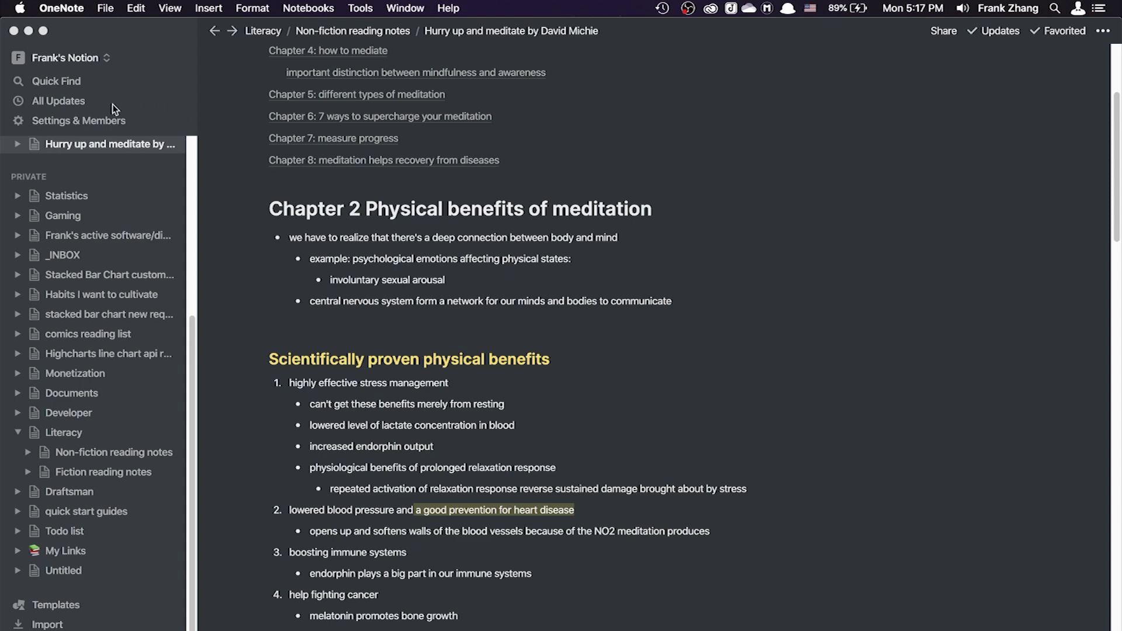
{"action": "left_click", "coordinate": [93, 126]}
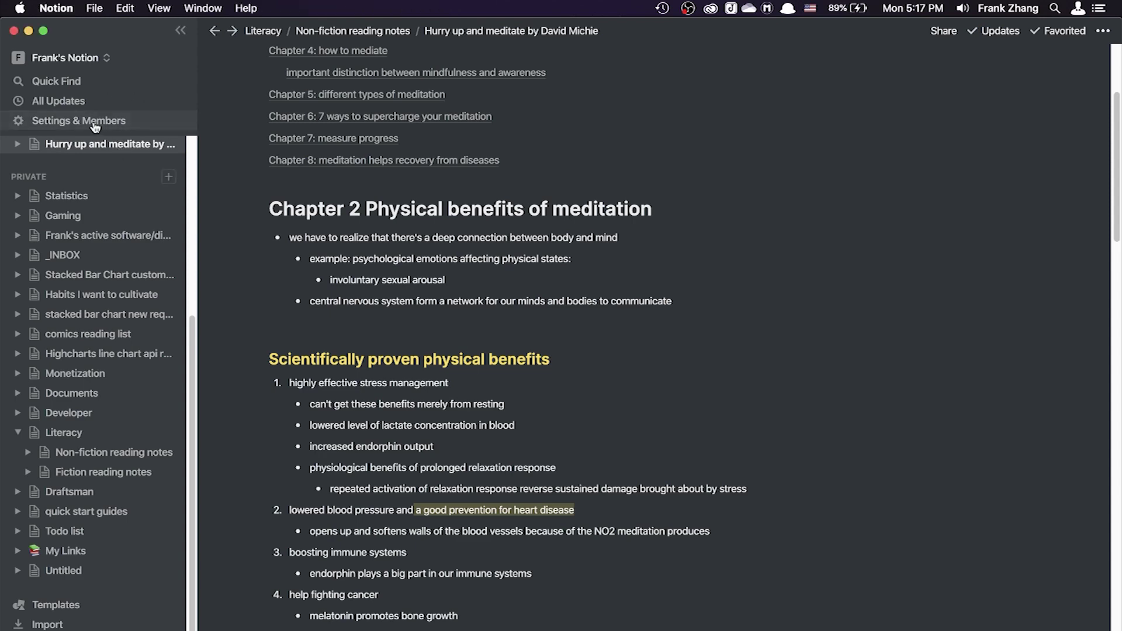
{"action": "left_click", "coordinate": [94, 122]}
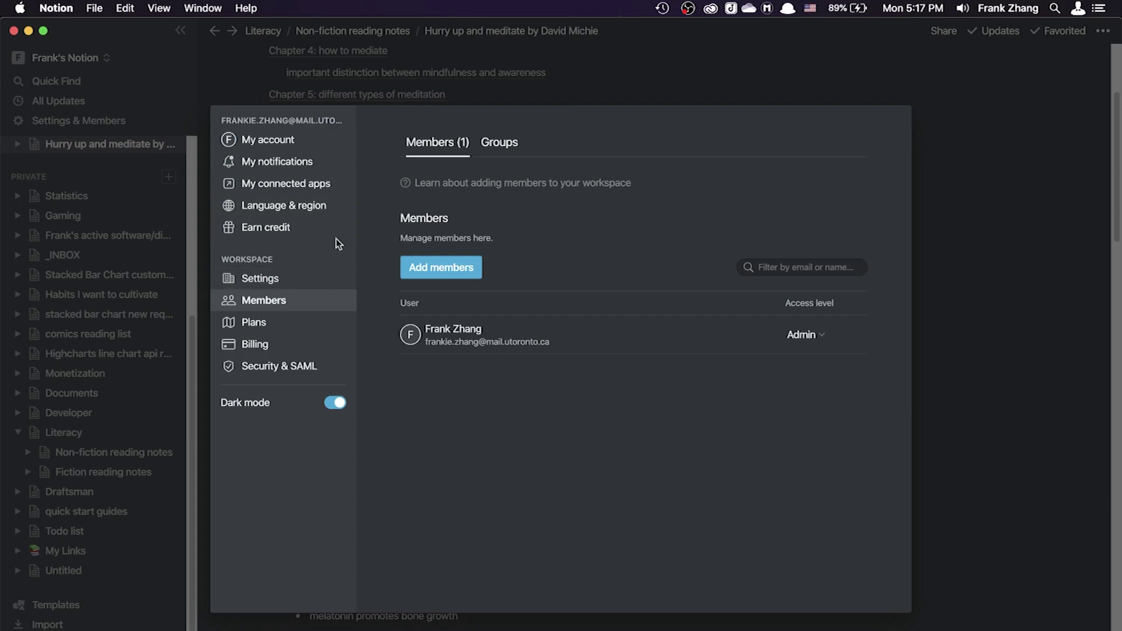
{"action": "left_click", "coordinate": [285, 285]}
{"action": "left_click", "coordinate": [933, 344]}
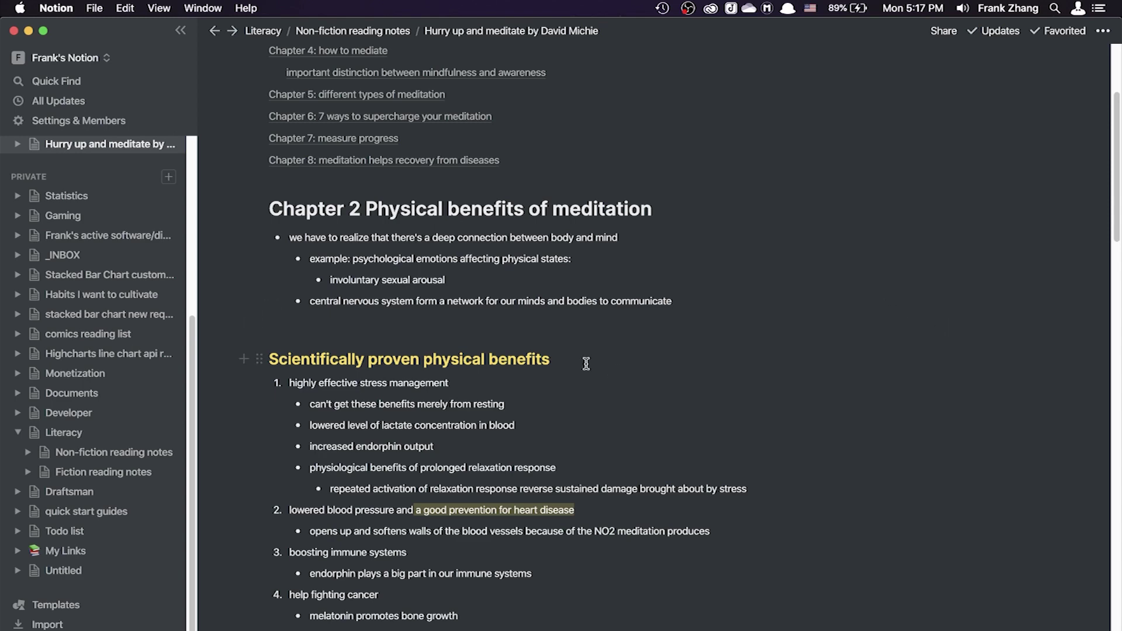
{"action": "scroll", "coordinate": [586, 363], "scroll_direction": "down", "scroll_amount": 20}
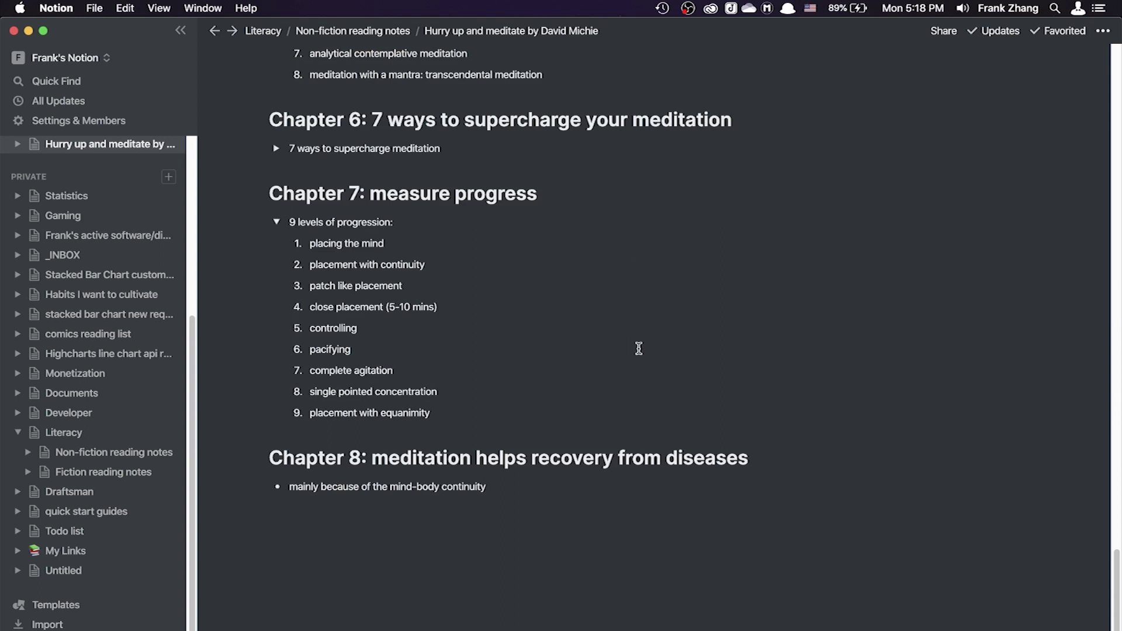
Step: Add a code block containing console.log('why???'); below the central nervous system bullet
{"action": "scroll", "coordinate": [639, 349], "scroll_direction": "up", "scroll_amount": 20}
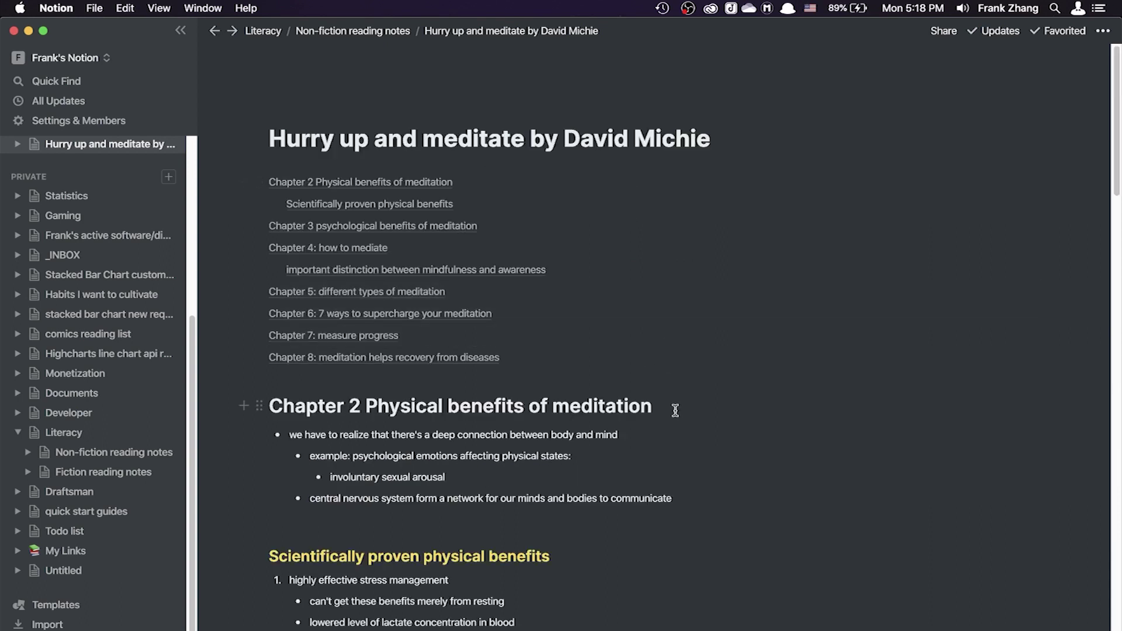
{"action": "left_click", "coordinate": [707, 497]}
{"action": "key", "text": "Return"}
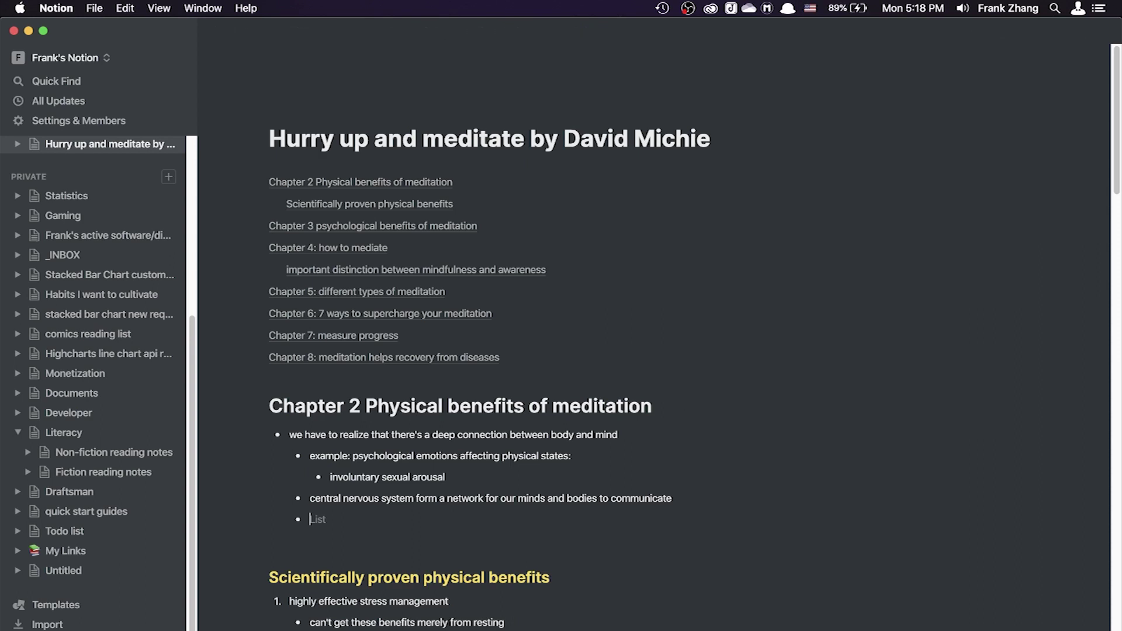
{"action": "type", "text": "```"}
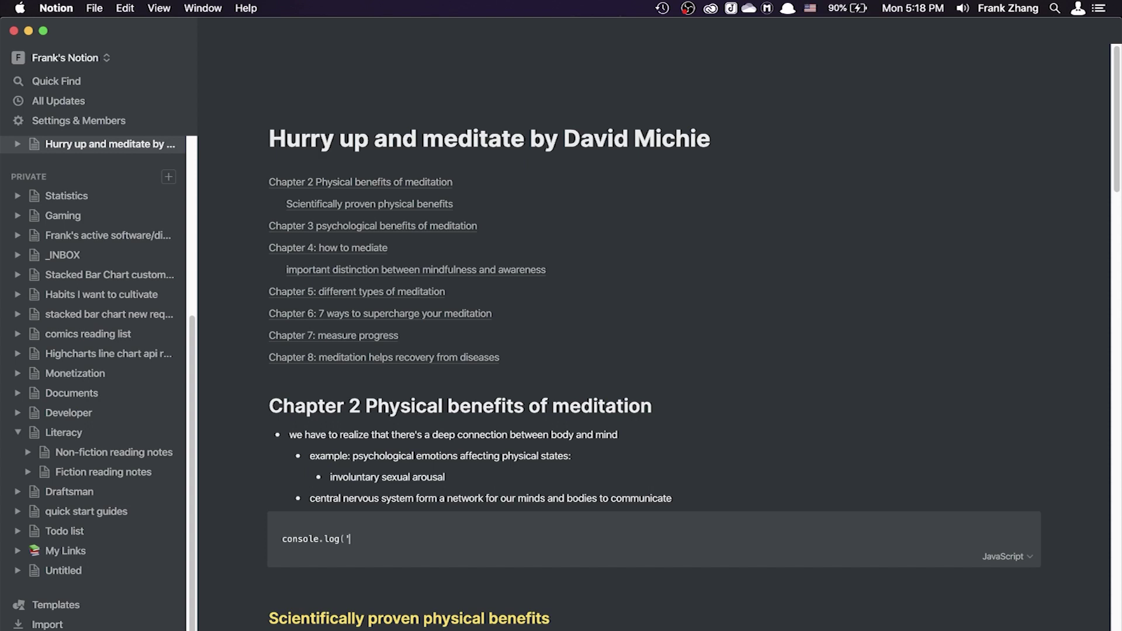
{"action": "type", "text": "why???');"}
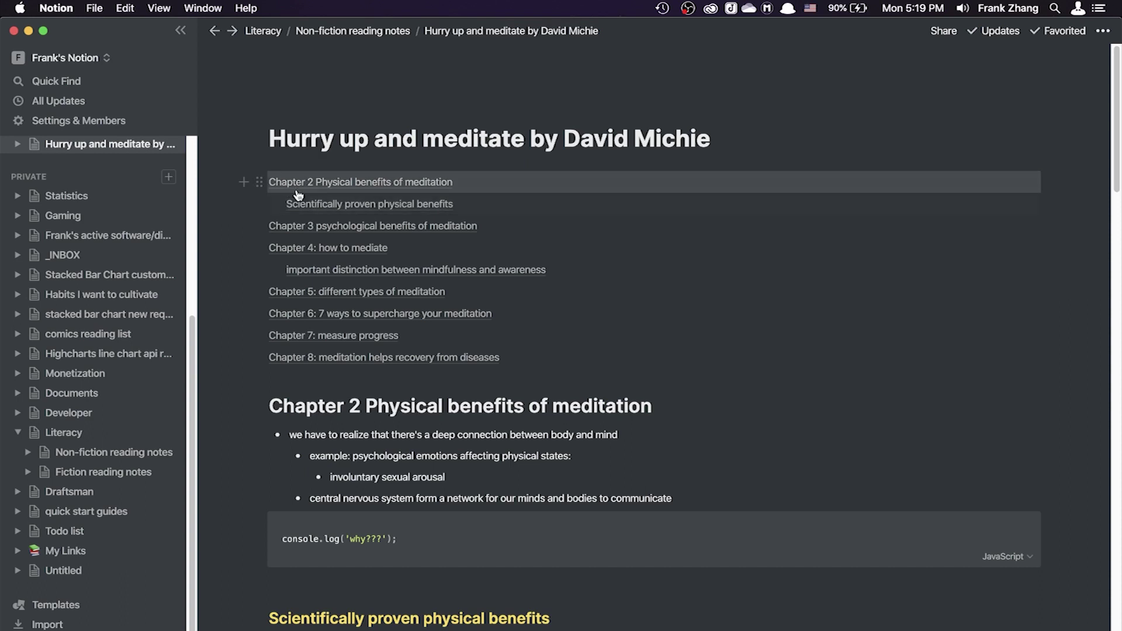
{"action": "left_click", "coordinate": [260, 183]}
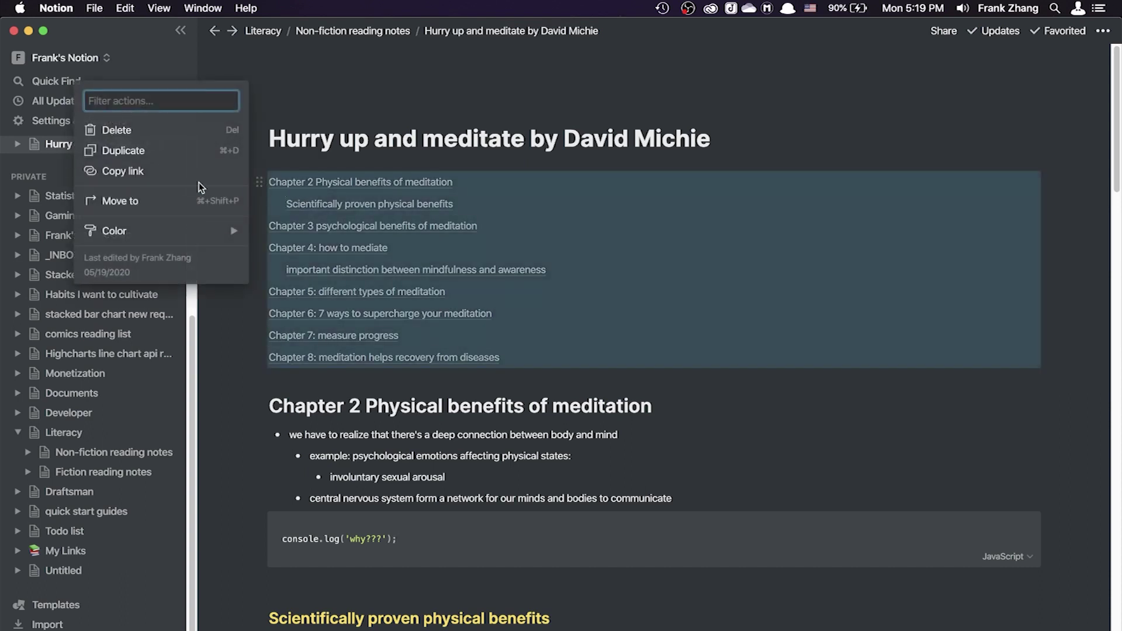
{"action": "key", "text": "Escape"}
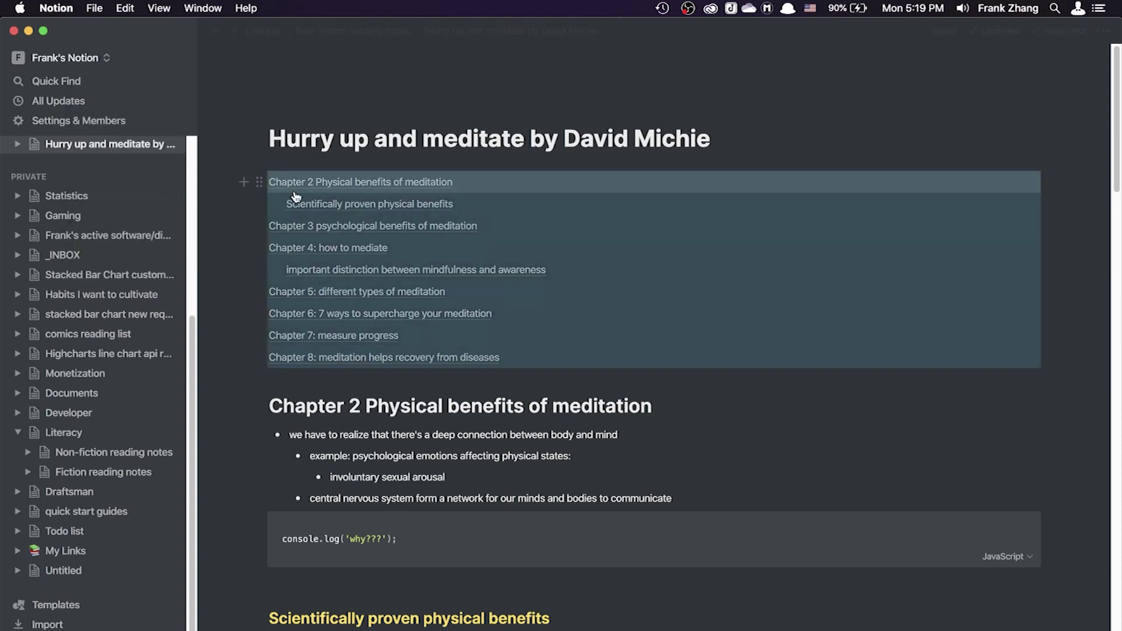
{"action": "left_click", "coordinate": [376, 381]}
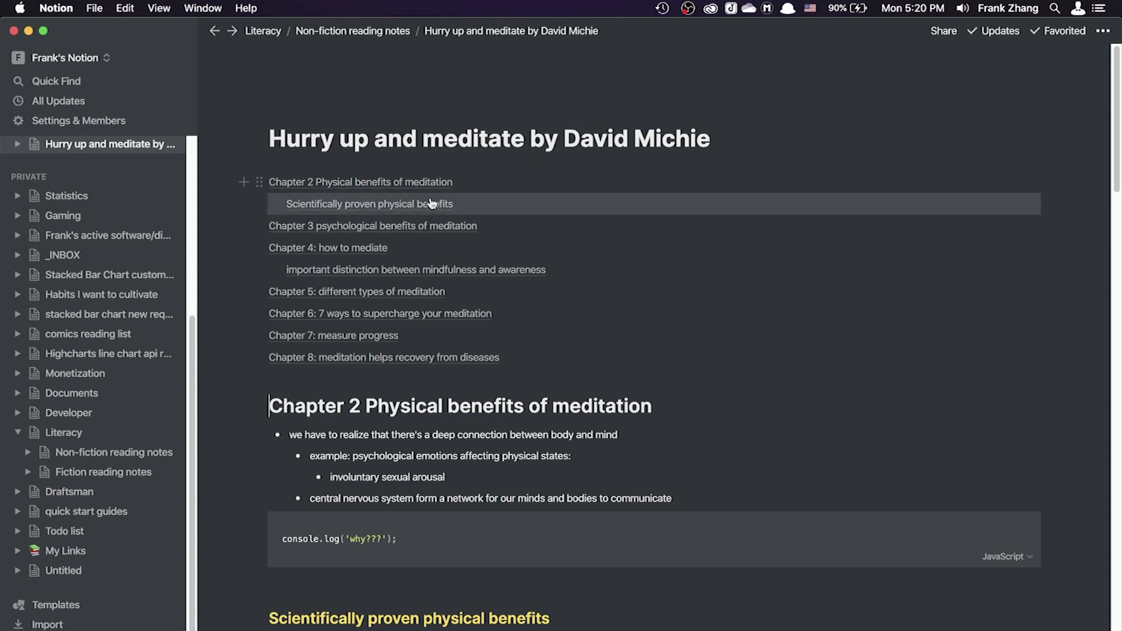
{"action": "left_click", "coordinate": [410, 313]}
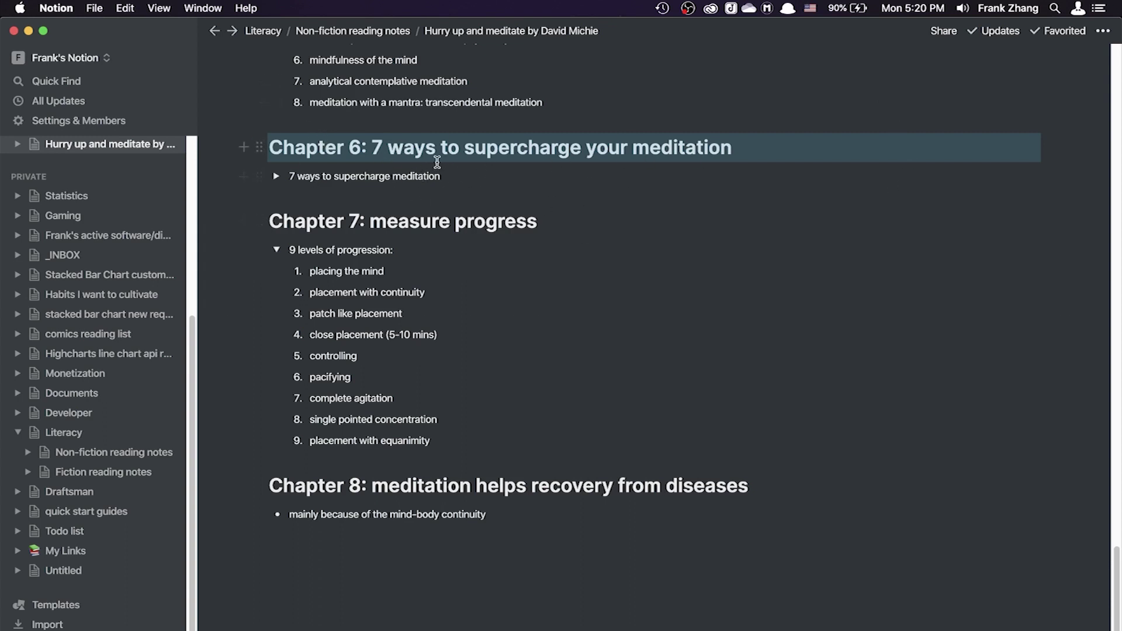
{"action": "scroll", "coordinate": [516, 155], "scroll_direction": "up", "scroll_amount": 1}
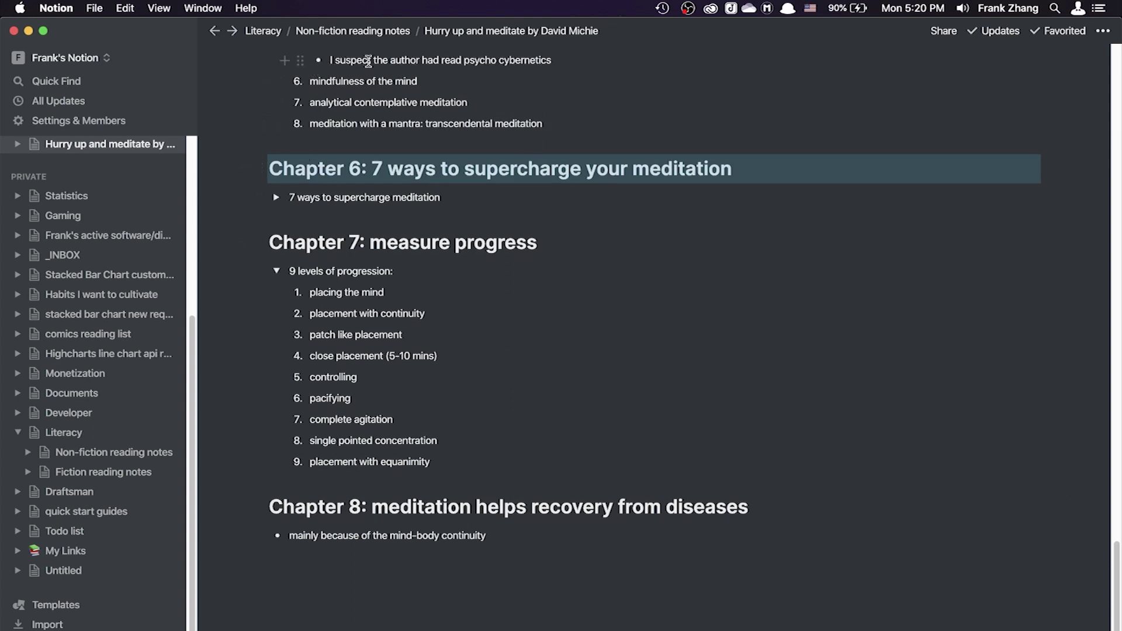
{"action": "scroll", "coordinate": [403, 190], "scroll_direction": "up", "scroll_amount": 20}
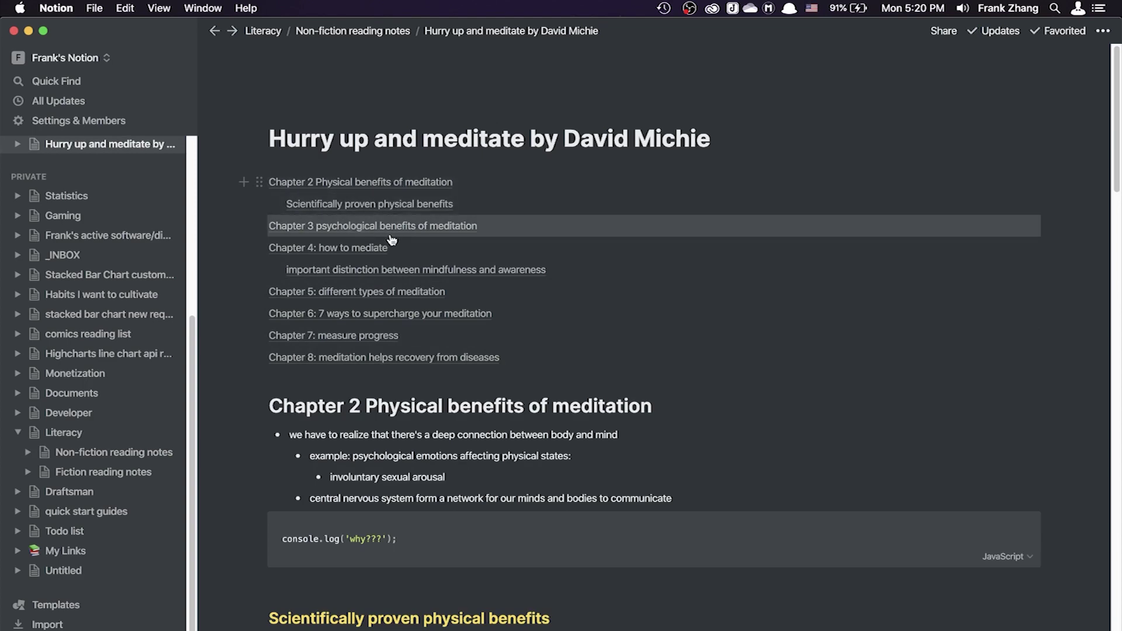
{"action": "scroll", "coordinate": [501, 283], "scroll_direction": "down", "scroll_amount": 15}
{"action": "scroll", "coordinate": [484, 269], "scroll_direction": "up", "scroll_amount": 15}
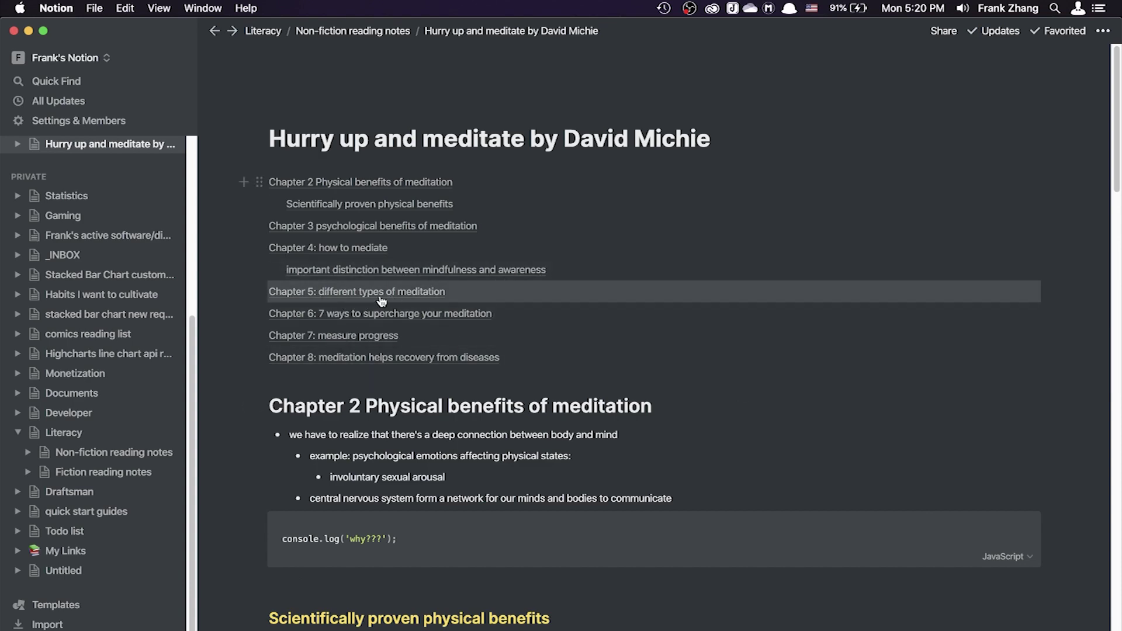
{"action": "mouse_move", "coordinate": [3, 380]}
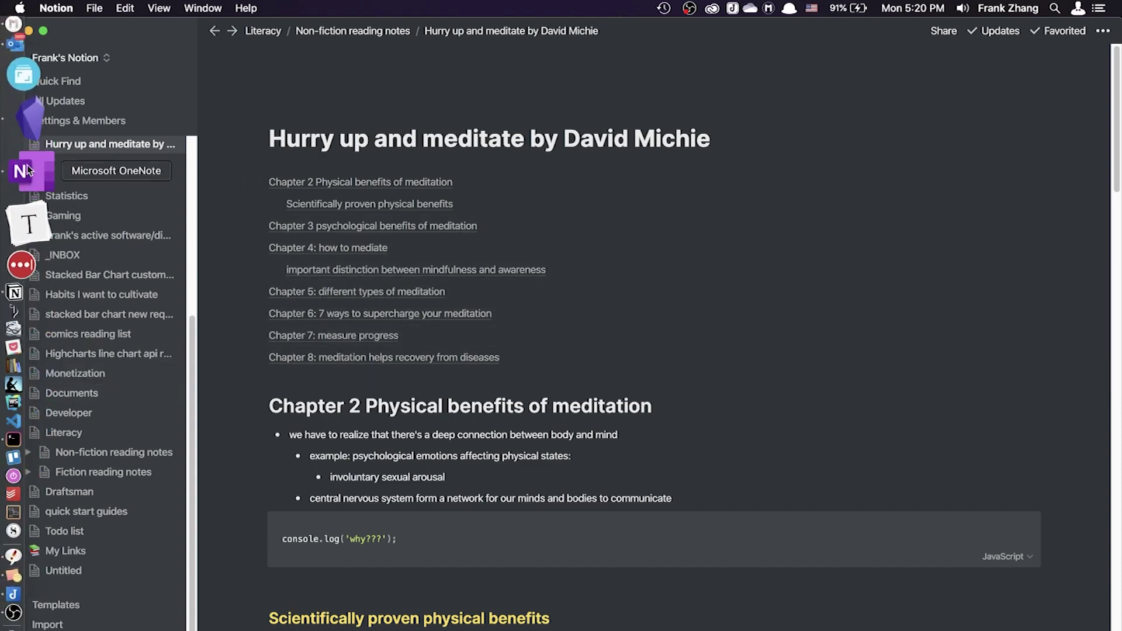
Step: Jump between the Jupyter notebook, anaconda packages and Numpy headings in Obsidian, then launch Typora
{"action": "left_click", "coordinate": [31, 149]}
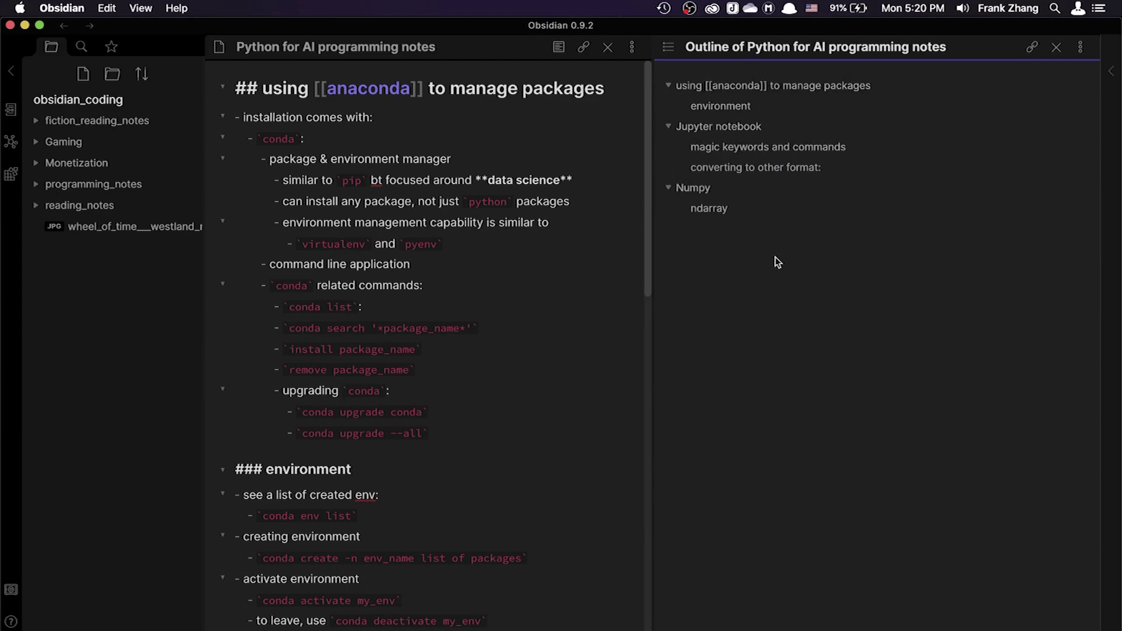
{"action": "left_click", "coordinate": [678, 126]}
{"action": "left_click", "coordinate": [668, 86]}
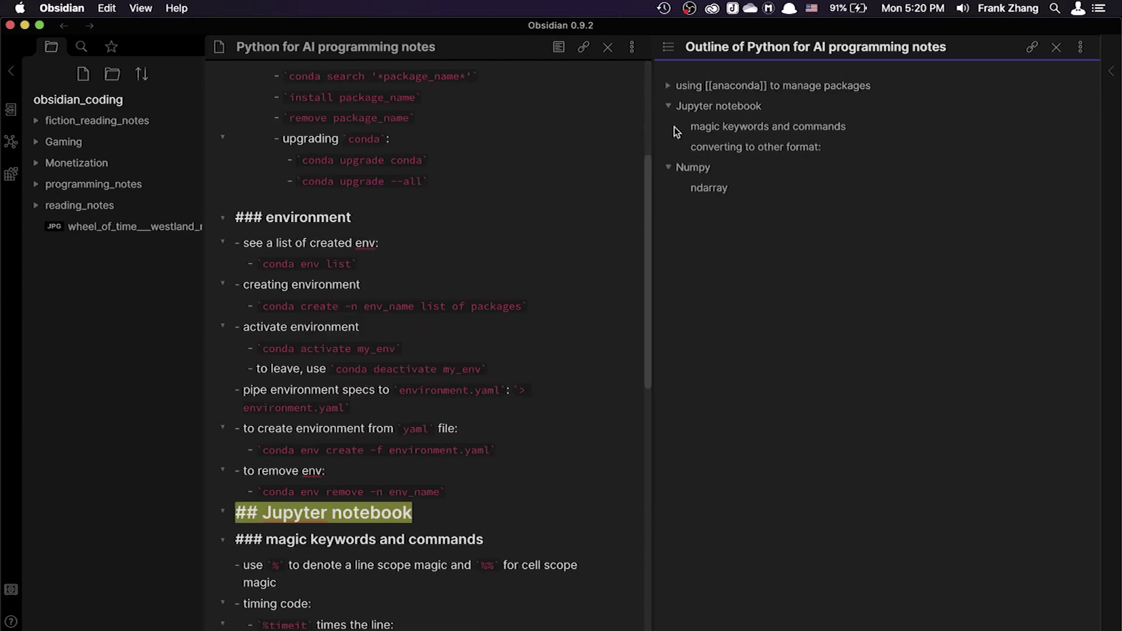
{"action": "left_click", "coordinate": [668, 93]}
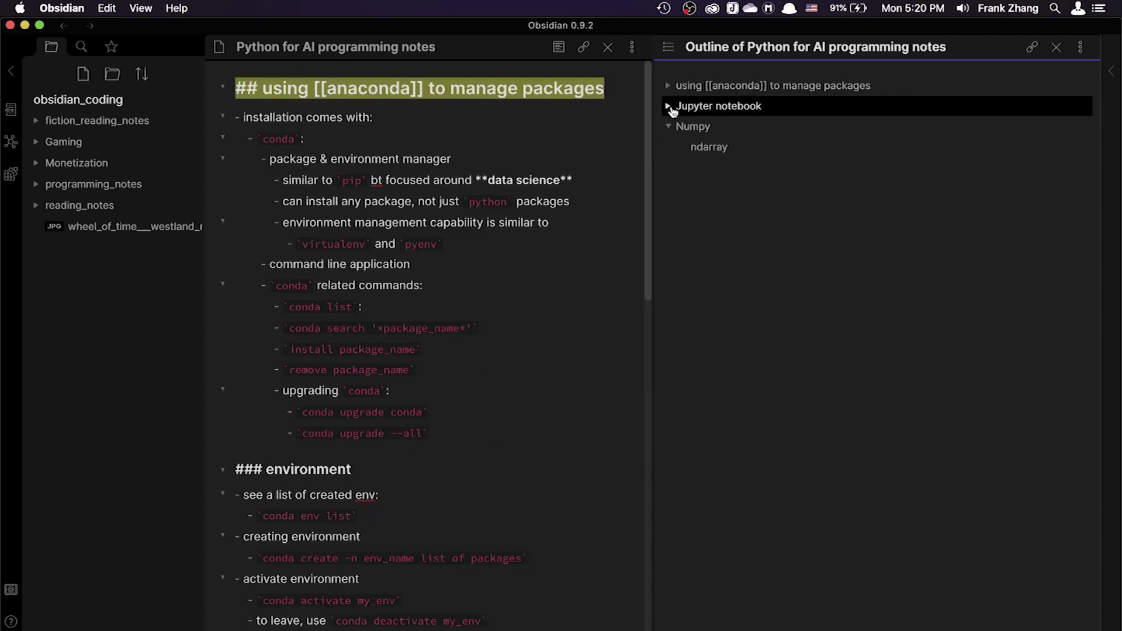
{"action": "left_click", "coordinate": [668, 167]}
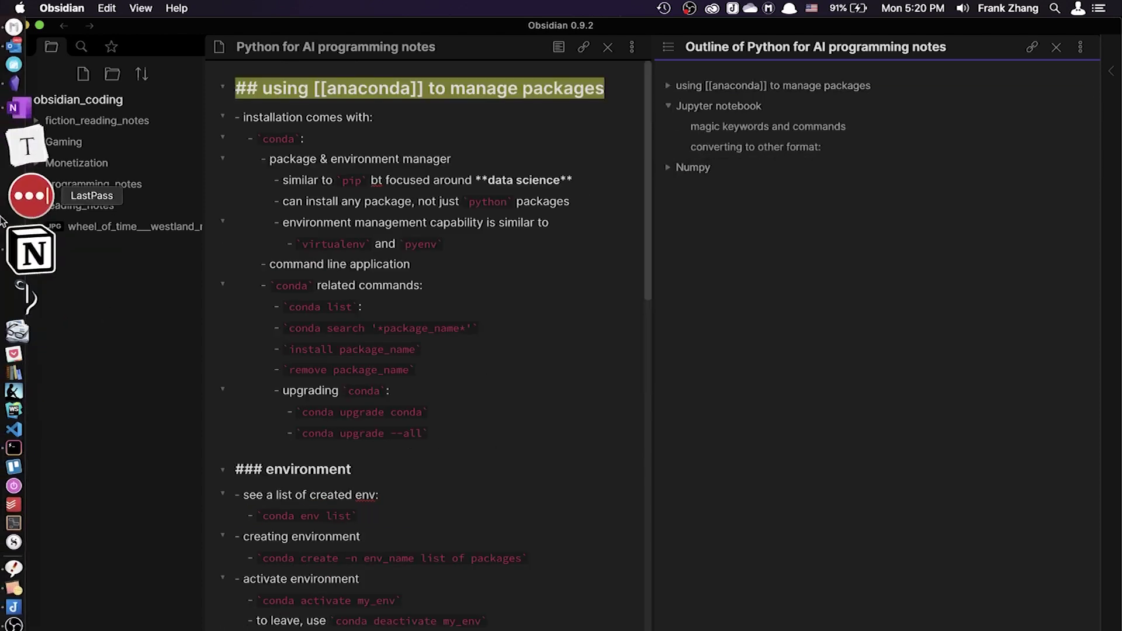
{"action": "left_click", "coordinate": [17, 193]}
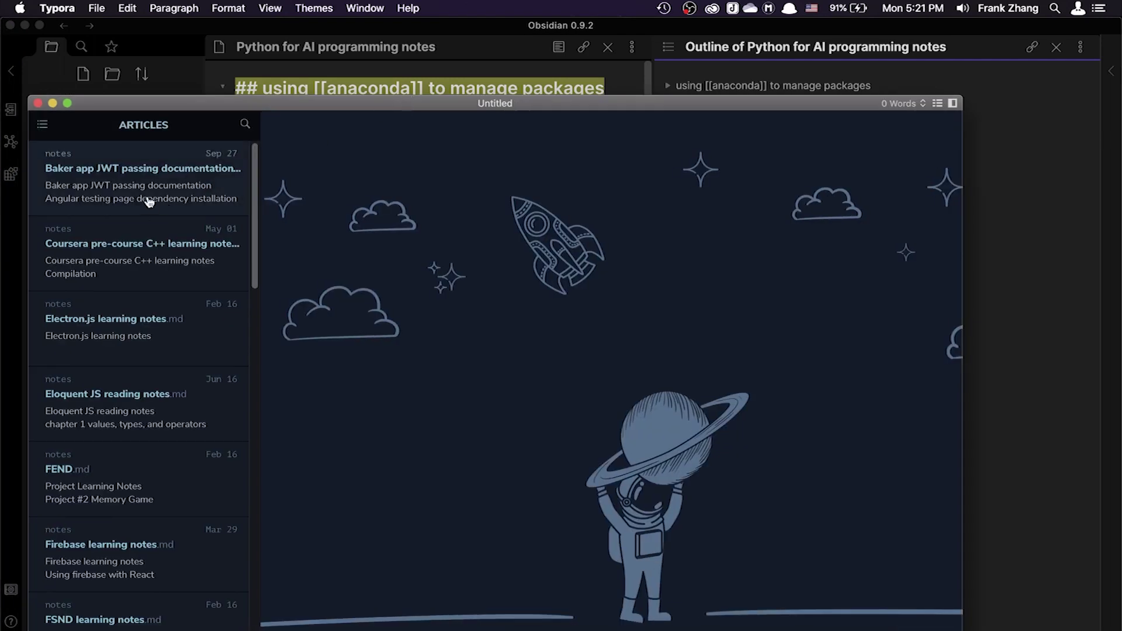
Step: Open the Coursera pre-course C++ notes in Typora and show their heading outline
{"action": "left_click", "coordinate": [139, 233]}
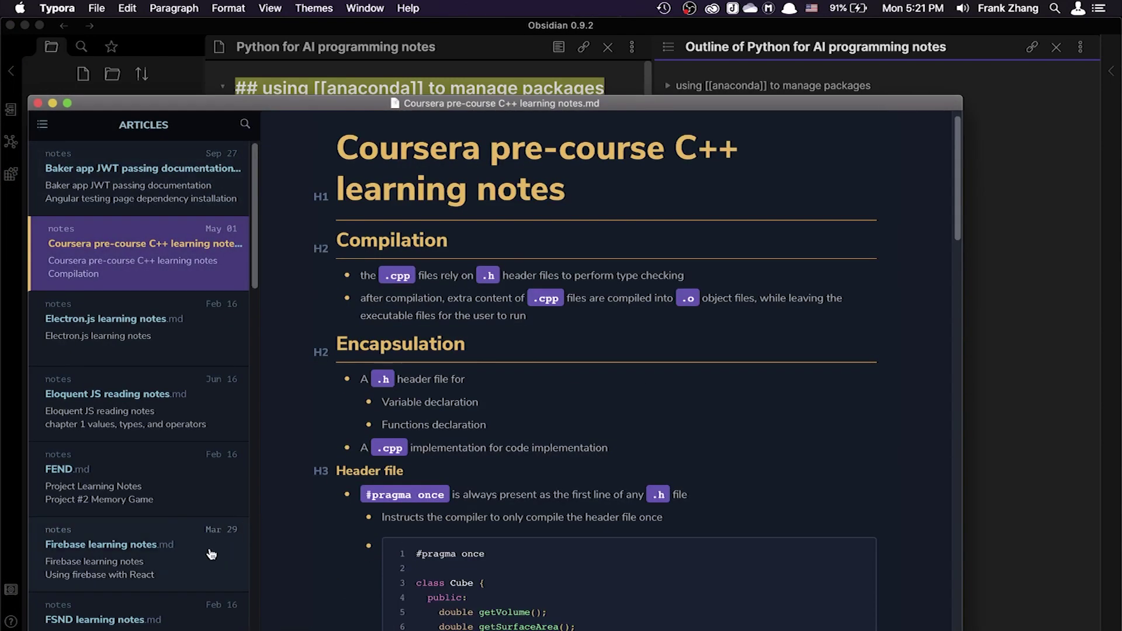
{"action": "key", "text": "ctrl+super+3"}
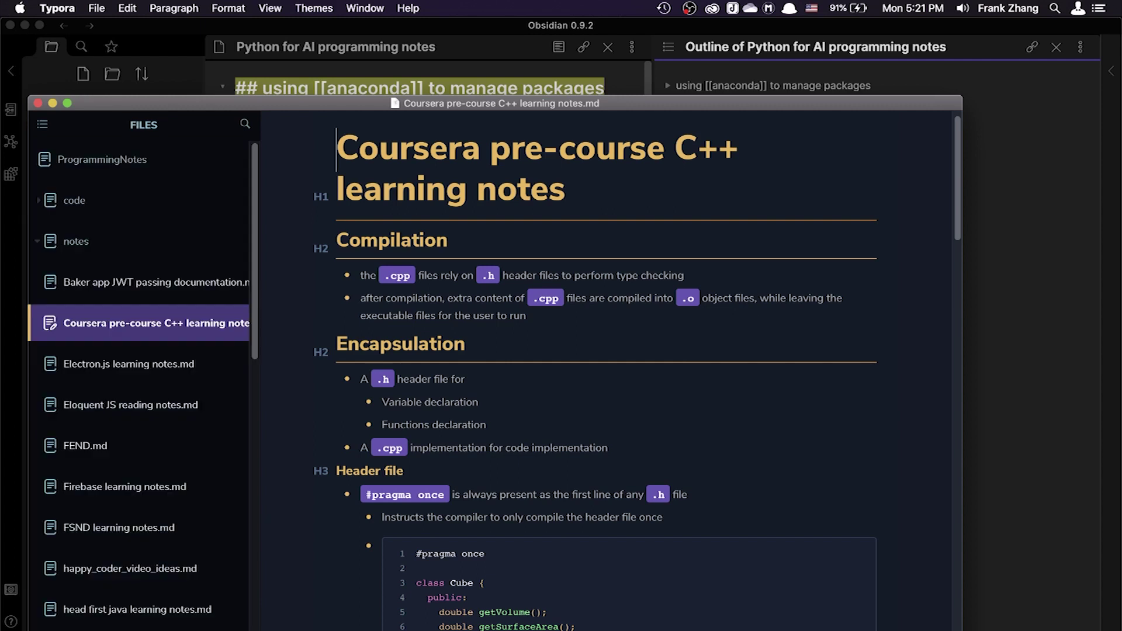
{"action": "key", "text": "ctrl+super+2"}
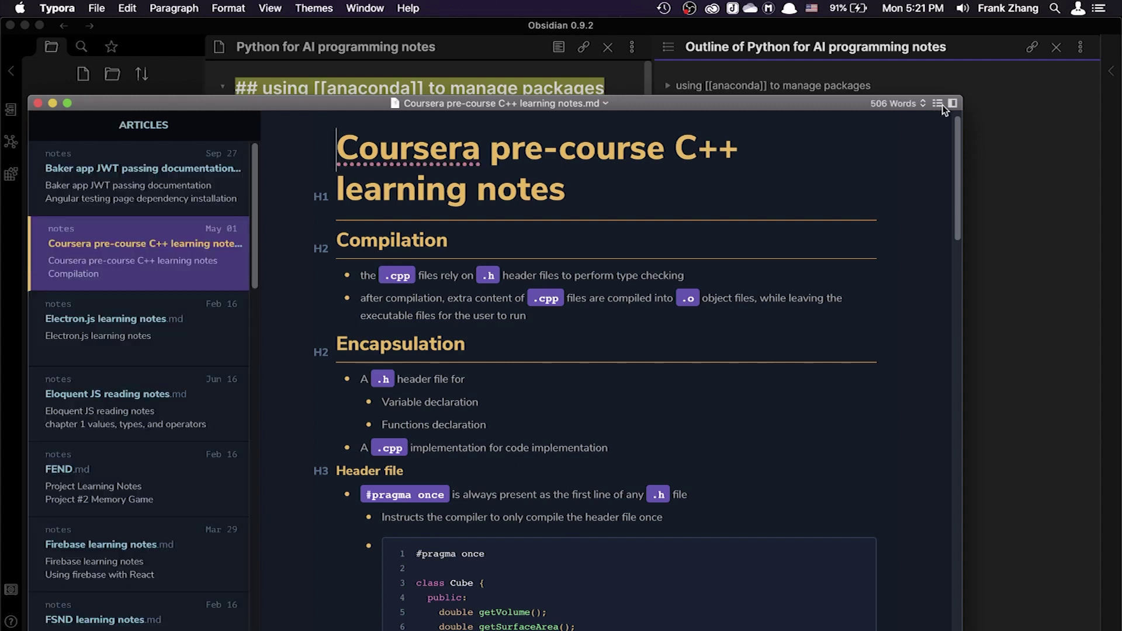
{"action": "left_click", "coordinate": [937, 104]}
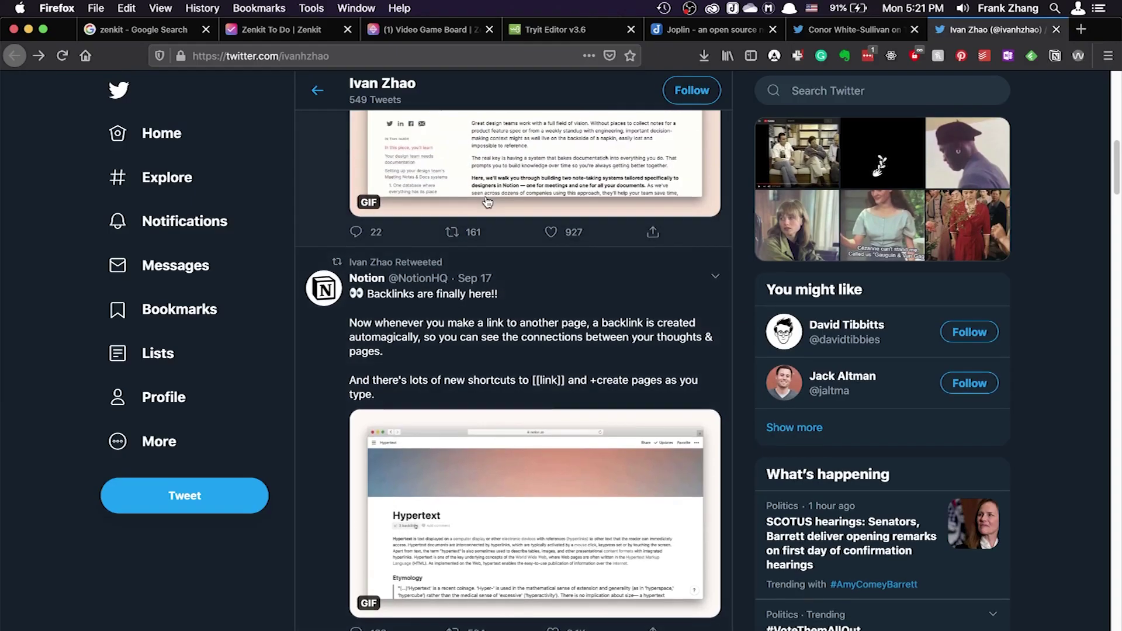
{"action": "scroll", "coordinate": [488, 203], "scroll_direction": "down", "scroll_amount": 2}
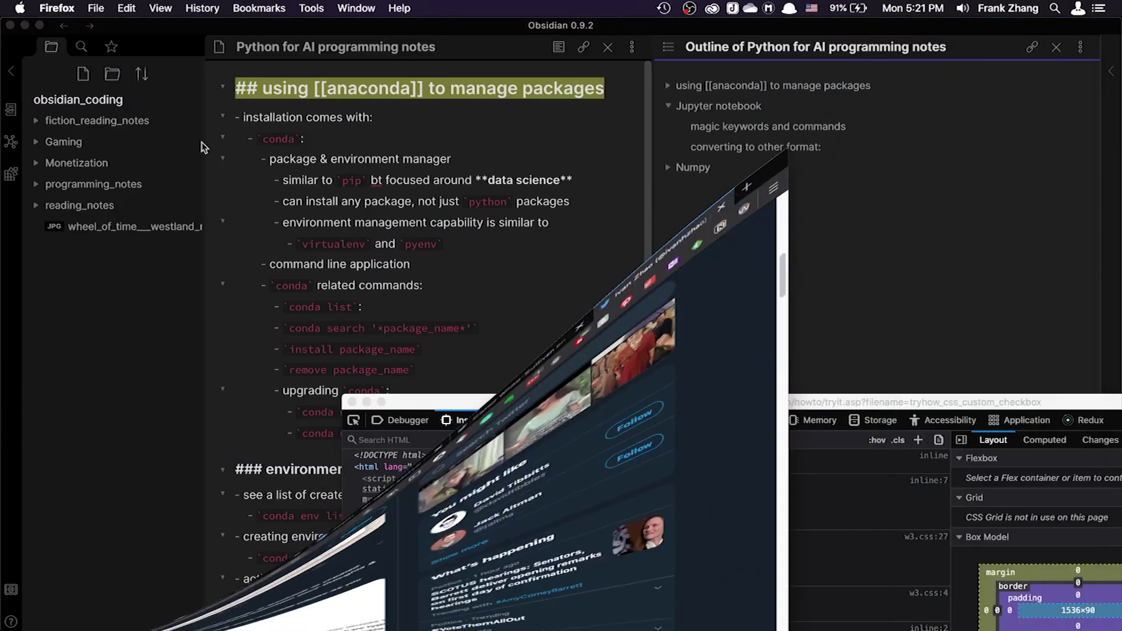
Step: Close the MineTime calendar window and hide Firefox's developer tools to reveal Obsidian
{"action": "mouse_move", "coordinate": [6, 47]}
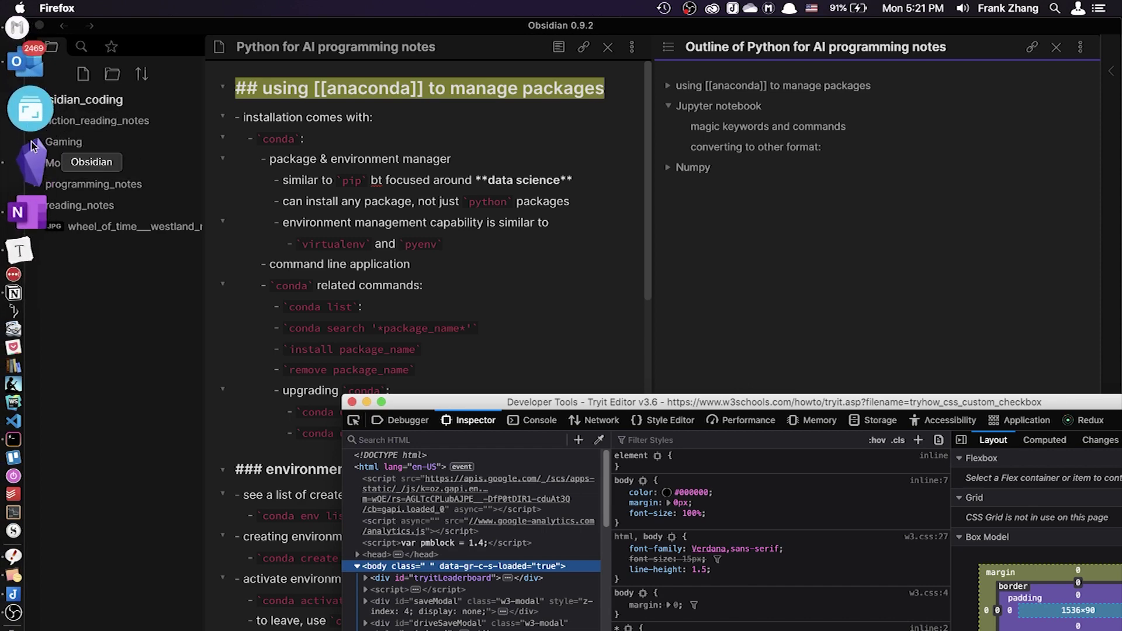
{"action": "left_click", "coordinate": [48, 94]}
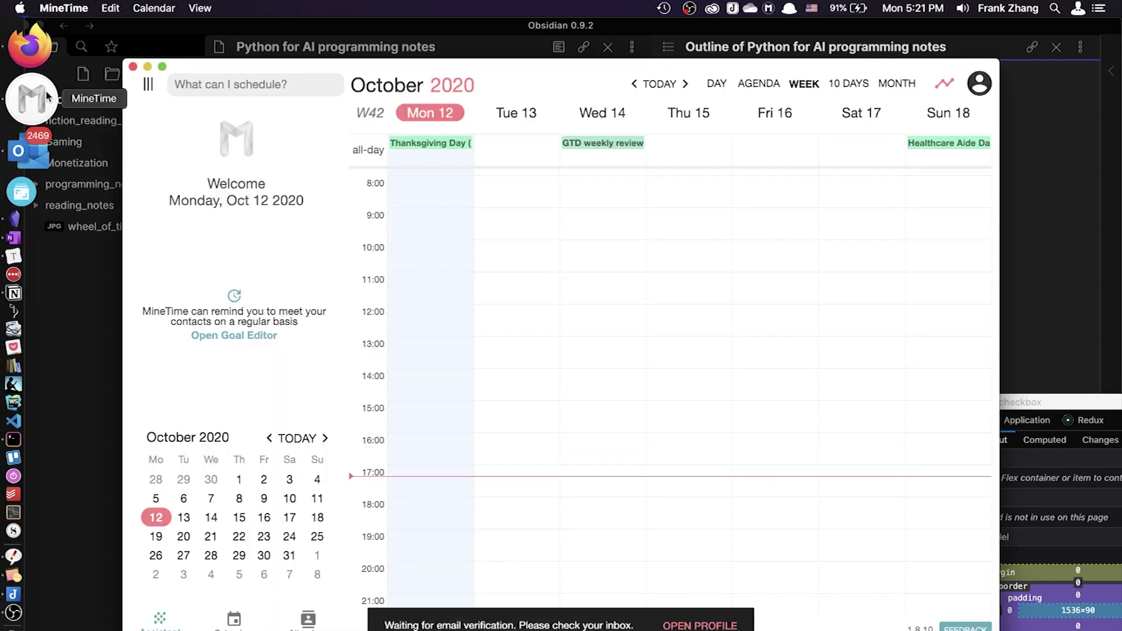
{"action": "left_click", "coordinate": [133, 66]}
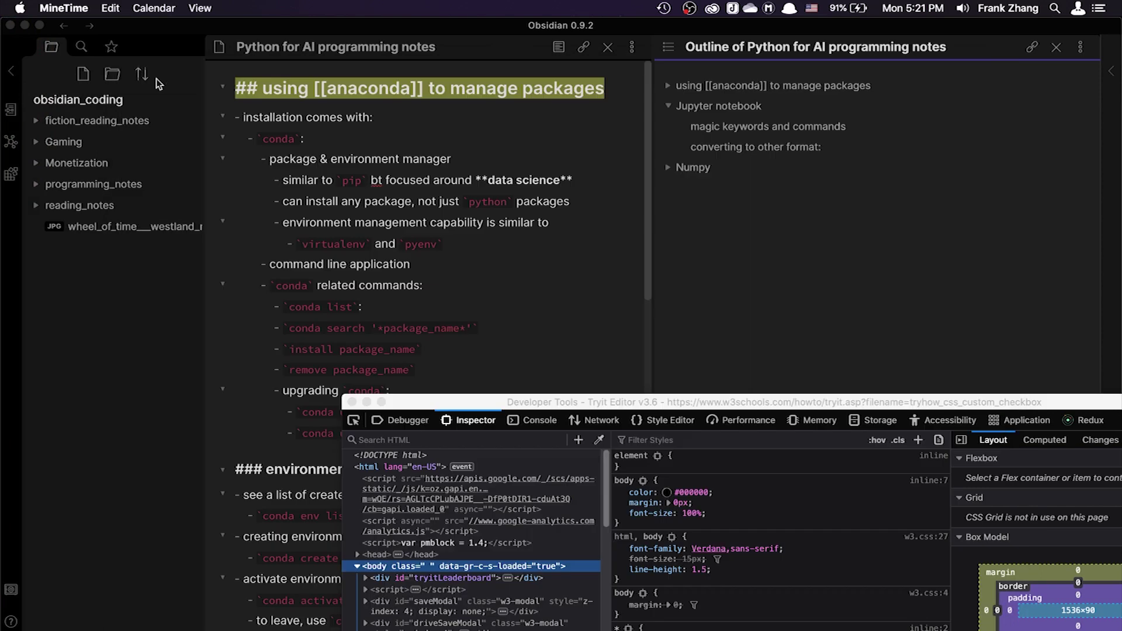
{"action": "key", "text": "super+alt+i"}
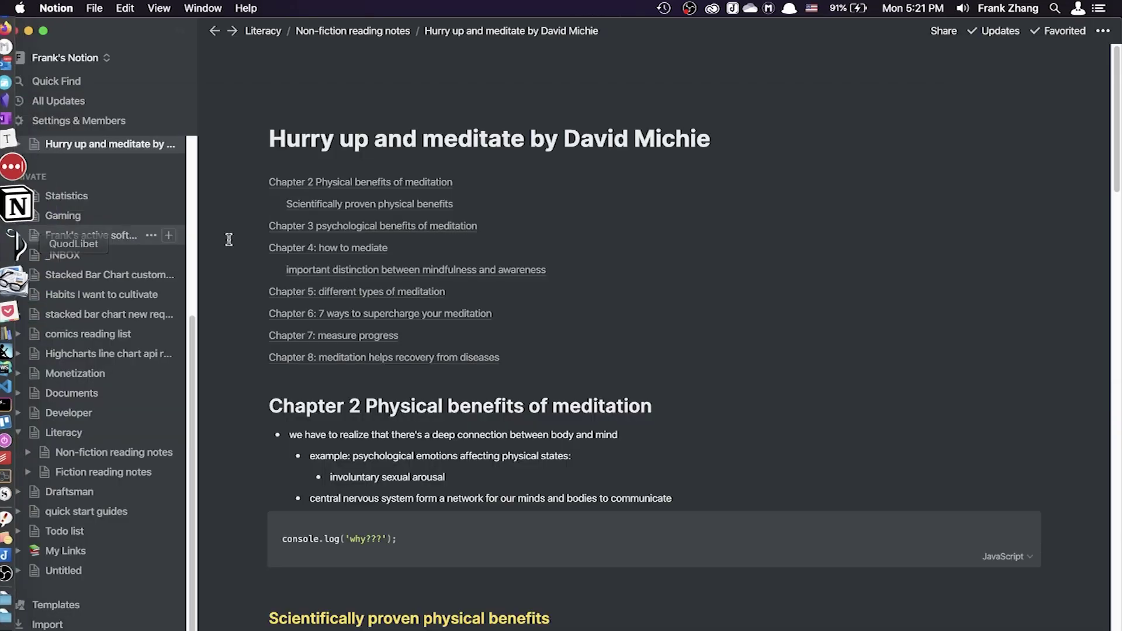
Step: Collapse the pages nested under Literacy in Notion's sidebar
{"action": "scroll", "coordinate": [236, 434], "scroll_direction": "down", "scroll_amount": 15}
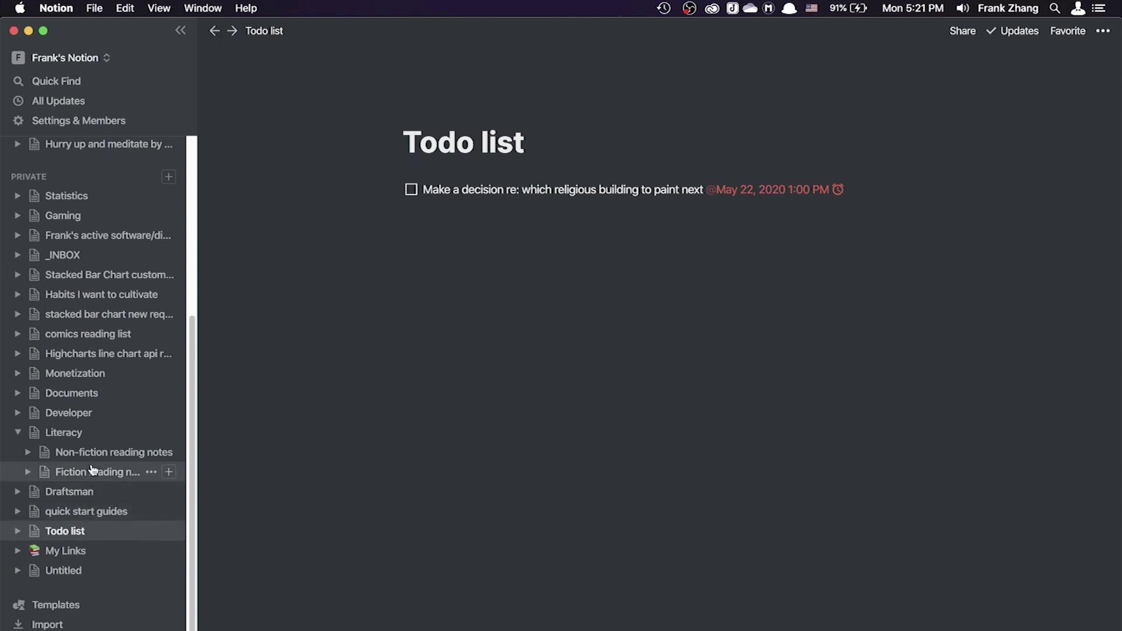
{"action": "left_click", "coordinate": [18, 433]}
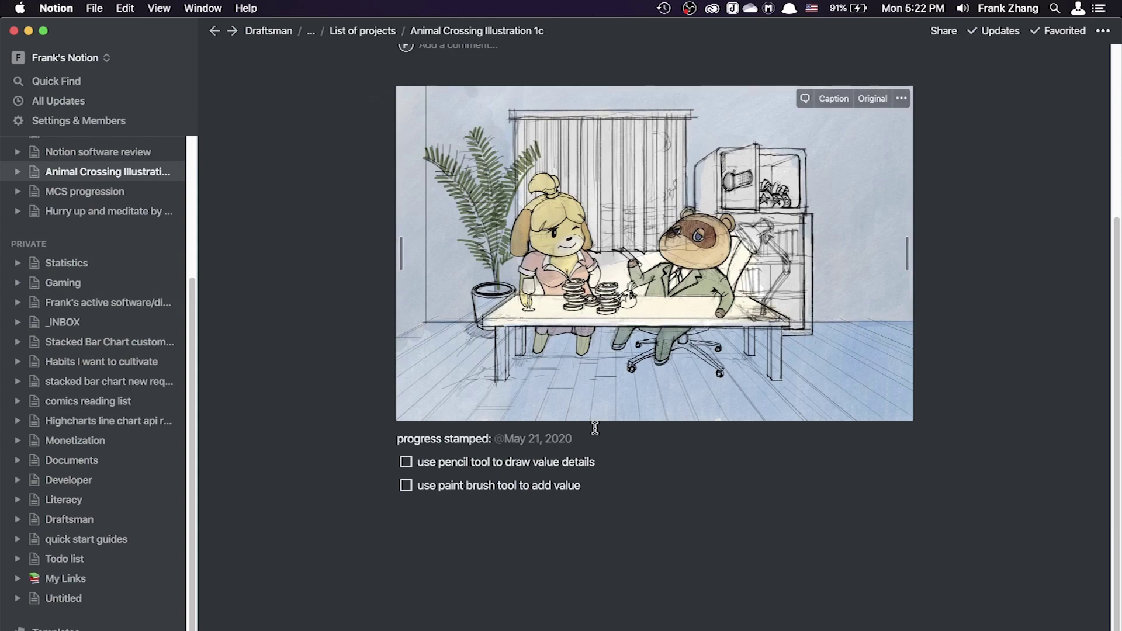
{"action": "scroll", "coordinate": [458, 375], "scroll_direction": "up", "scroll_amount": 2}
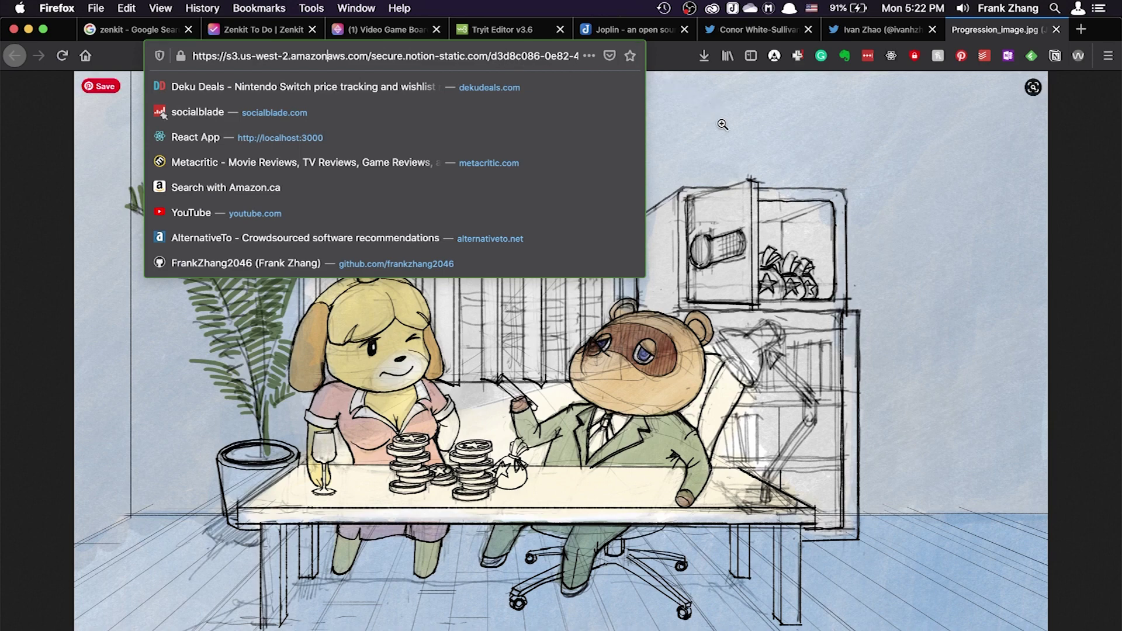
Step: Close Firefox's Progression_image.jpg tab so the Twitter profile page shows
{"action": "key", "text": "super+a"}
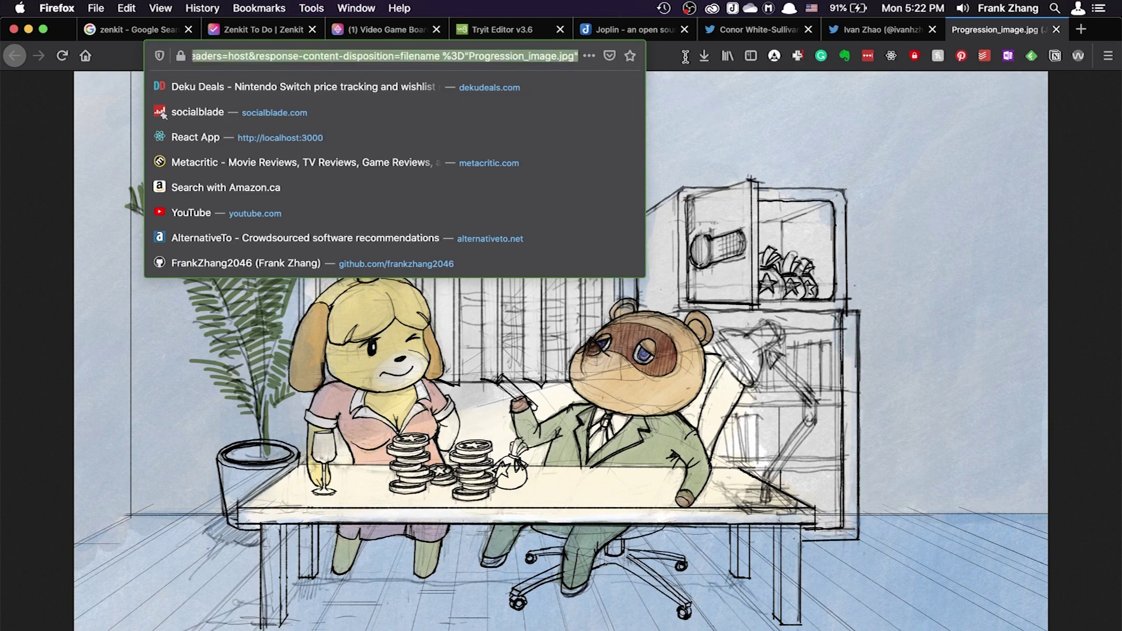
{"action": "left_click", "coordinate": [1061, 33]}
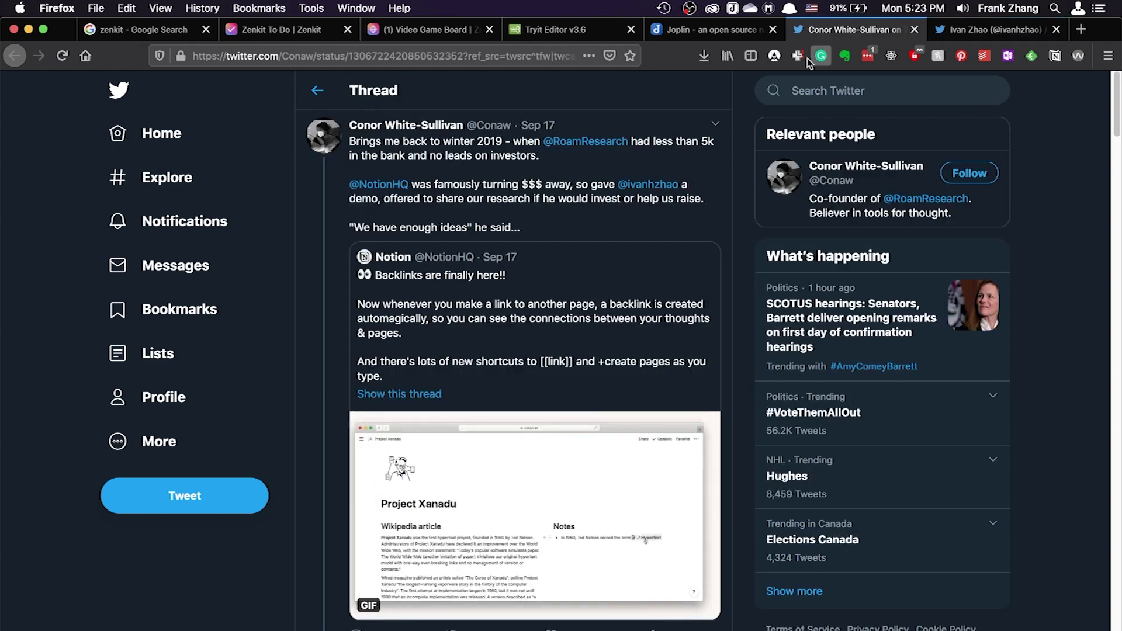
Step: Switch to the Twitter thread about Notion's backlinks and scroll through its tweets
{"action": "key", "text": "ctrl+shift+Tab"}
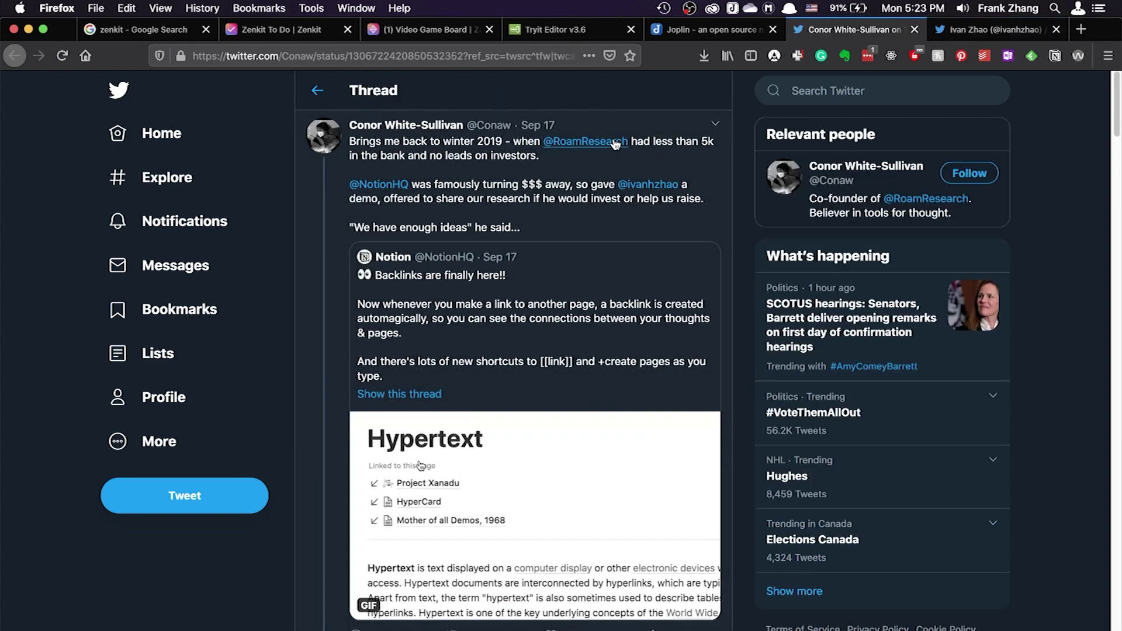
{"action": "scroll", "coordinate": [550, 293], "scroll_direction": "down", "scroll_amount": 2}
{"action": "scroll", "coordinate": [549, 293], "scroll_direction": "down", "scroll_amount": 1}
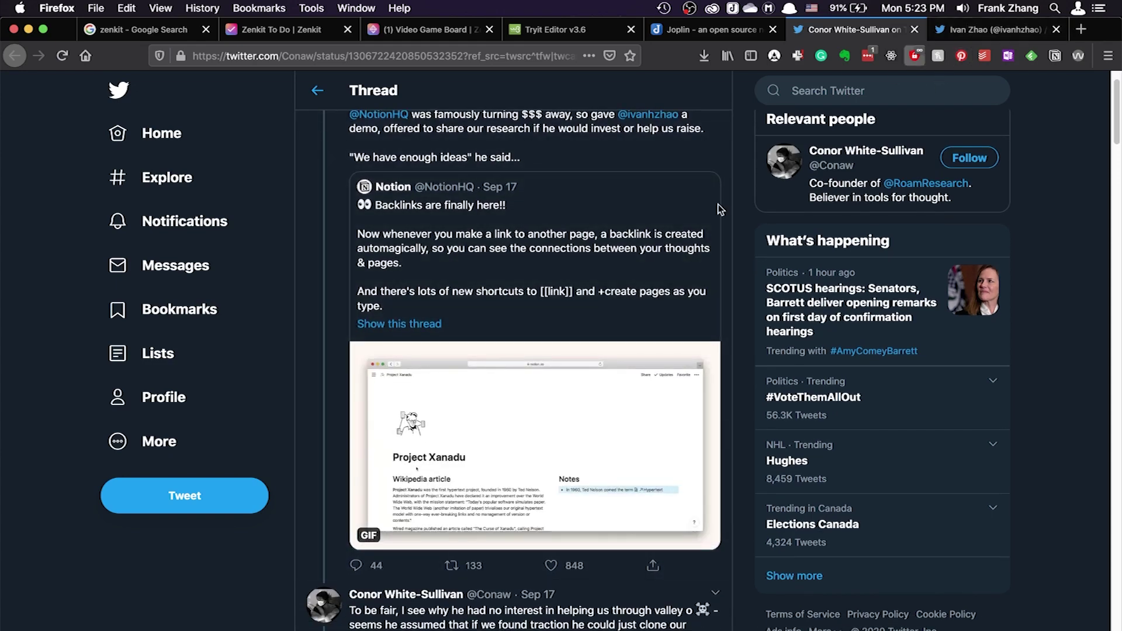
{"action": "scroll", "coordinate": [481, 391], "scroll_direction": "down", "scroll_amount": 5}
{"action": "scroll", "coordinate": [459, 444], "scroll_direction": "up", "scroll_amount": 3}
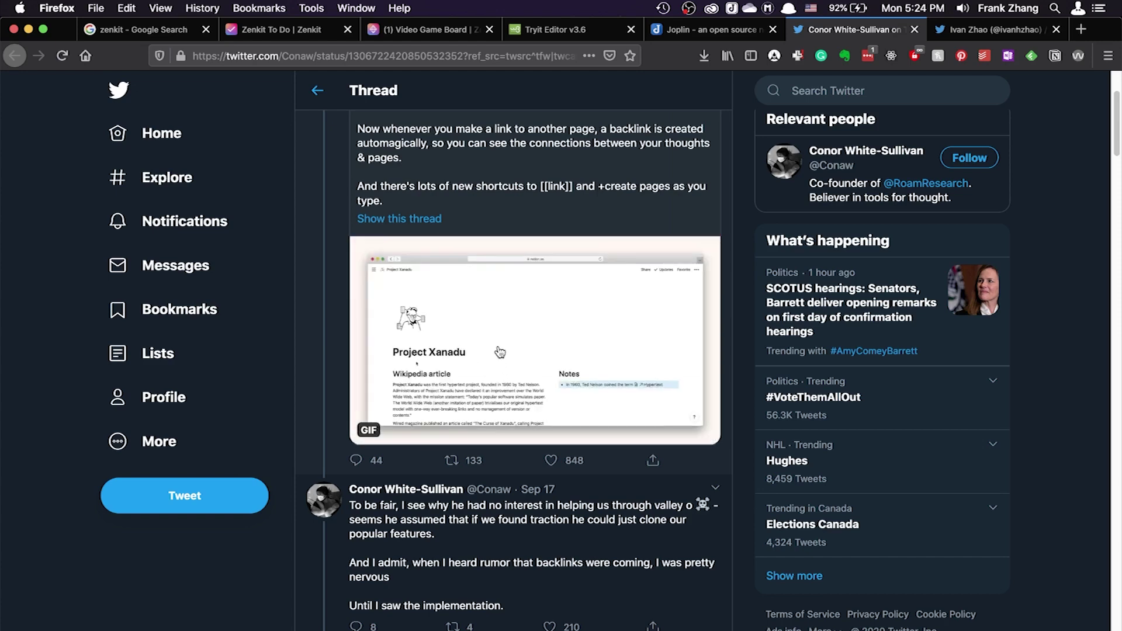
Step: Bring Obsidian's Python notes forward and show the graph view beside them
{"action": "mouse_move", "coordinate": [2, 170]}
{"action": "left_click", "coordinate": [17, 204]}
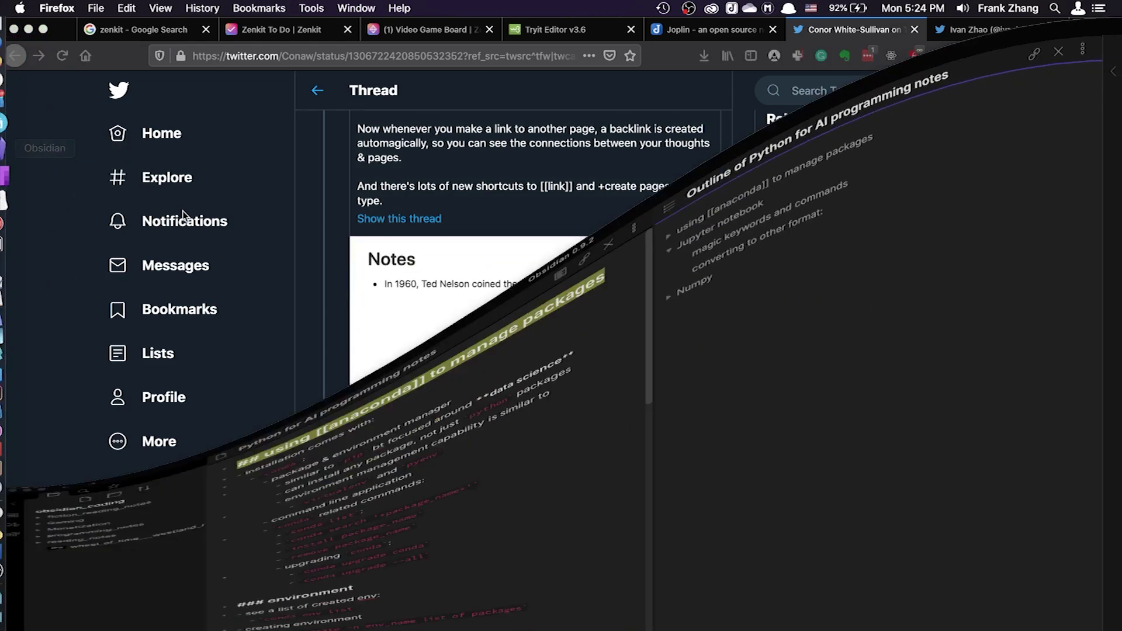
{"action": "left_click", "coordinate": [11, 142]}
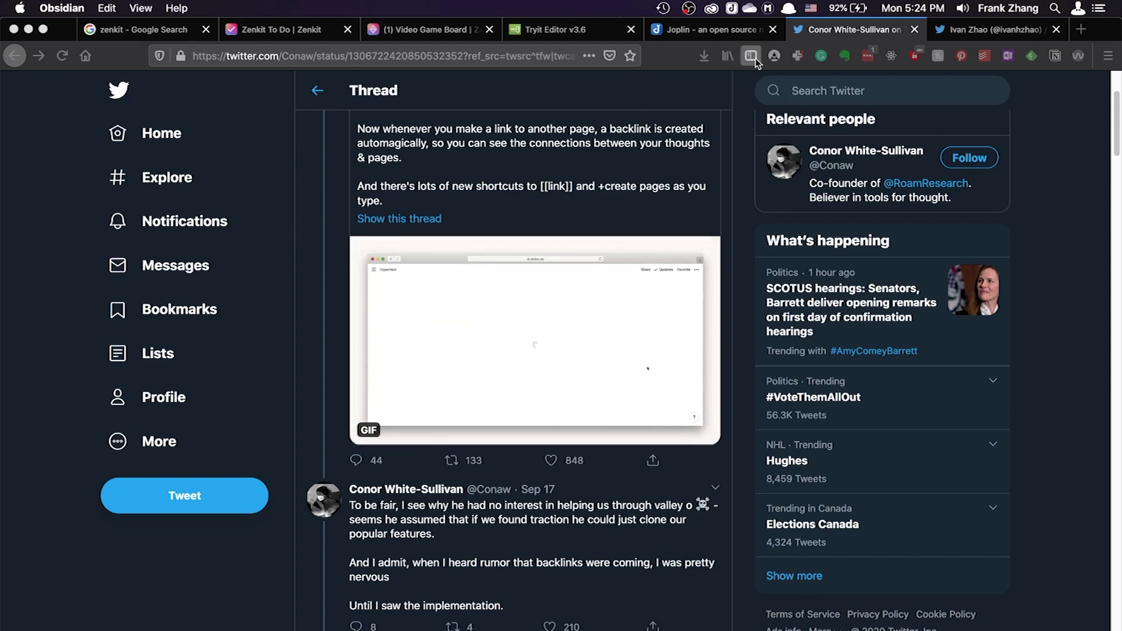
{"action": "mouse_move", "coordinate": [9, 377]}
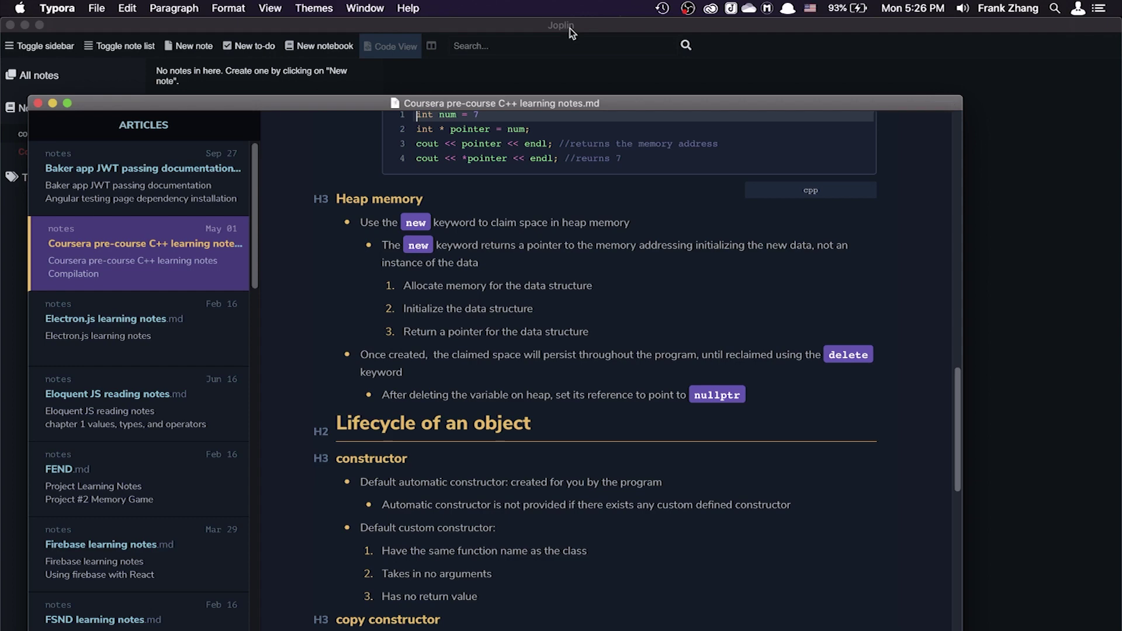
Step: Maximize Typora's C++ notes window and scroll through the note and Articles sidebar
{"action": "key", "text": "ctrl+alt+Return"}
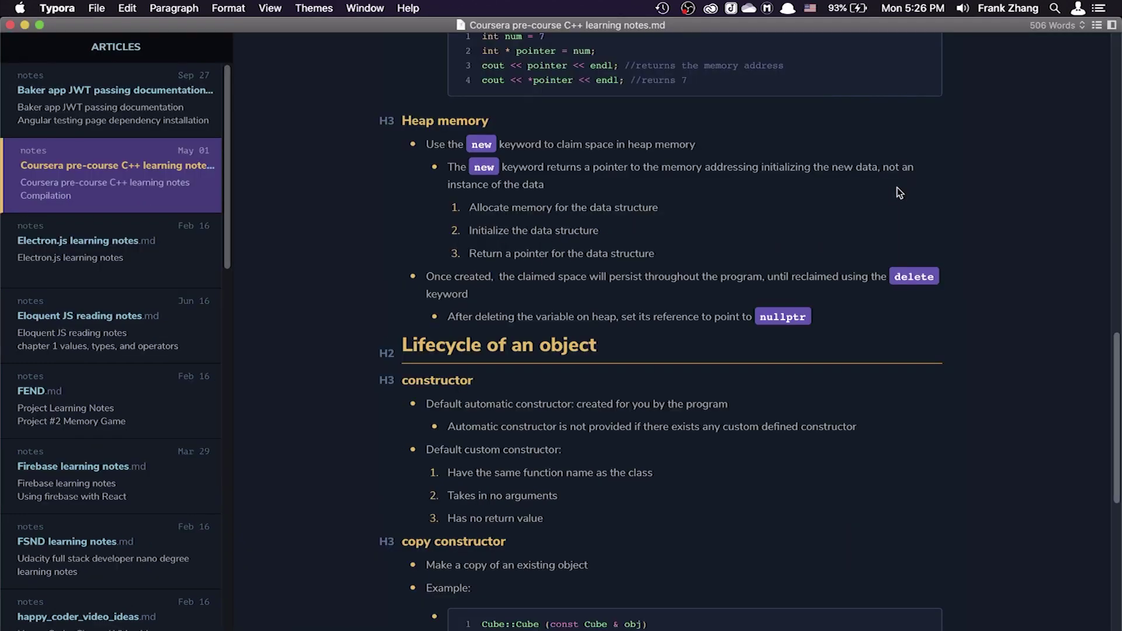
{"action": "scroll", "coordinate": [735, 264], "scroll_direction": "up", "scroll_amount": 13}
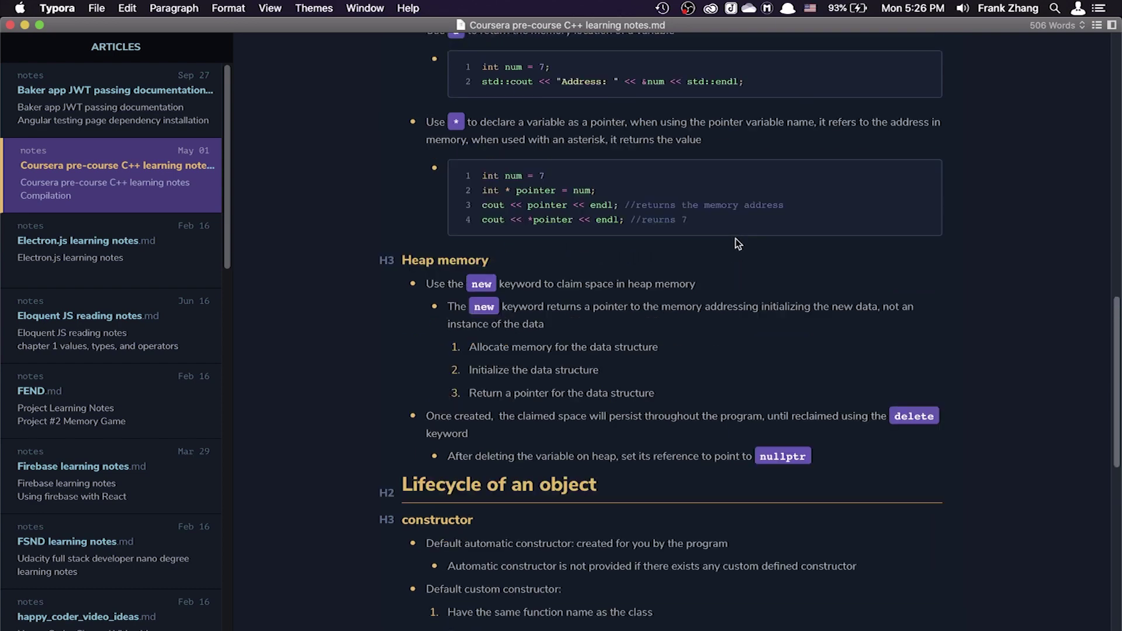
{"action": "scroll", "coordinate": [740, 270], "scroll_direction": "up", "scroll_amount": 7}
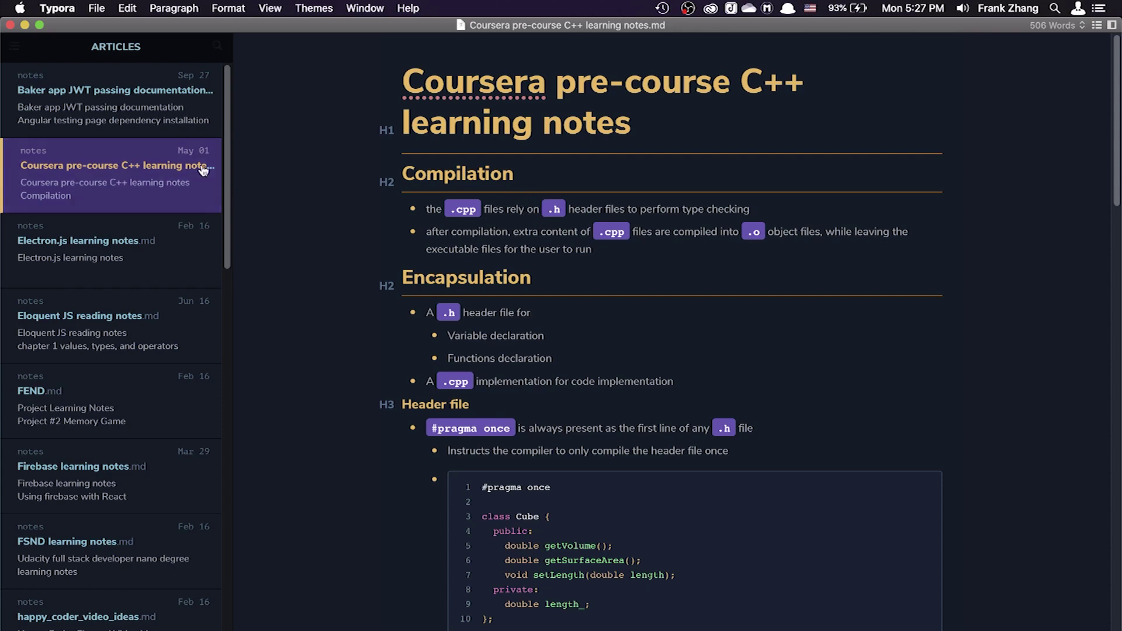
{"action": "scroll", "coordinate": [202, 169], "scroll_direction": "down", "scroll_amount": 20}
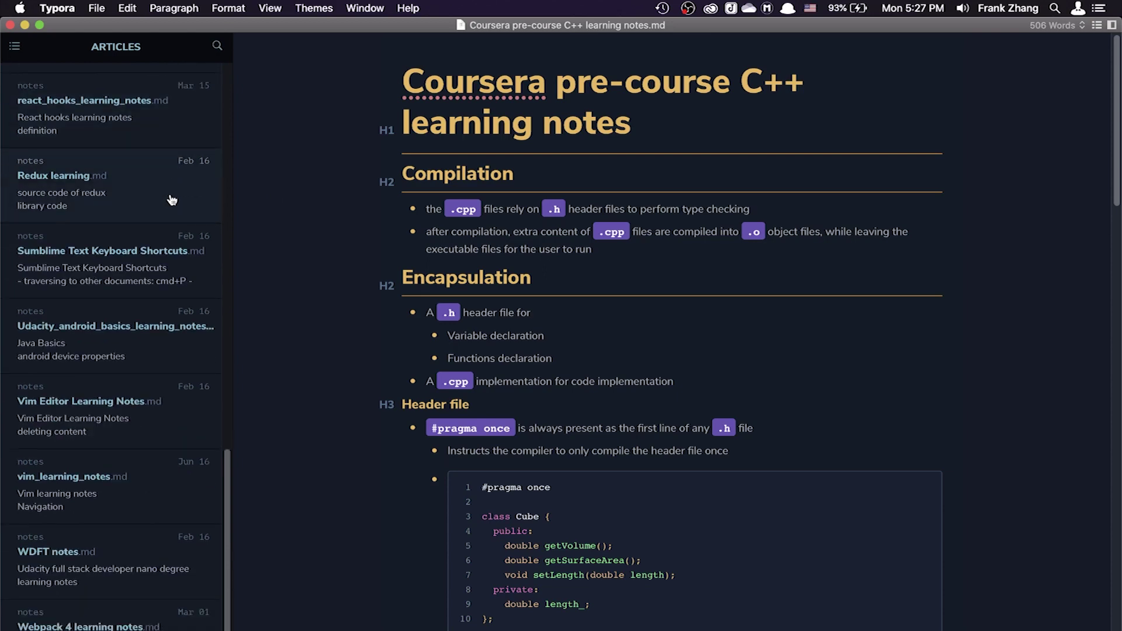
{"action": "scroll", "coordinate": [171, 199], "scroll_direction": "down", "scroll_amount": 5}
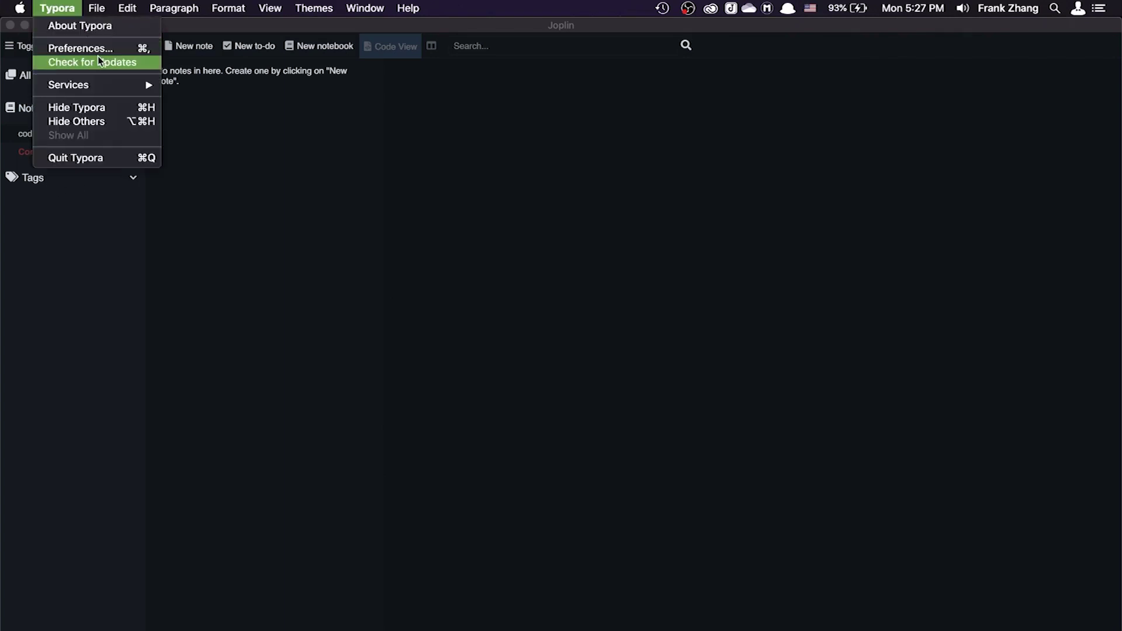
{"action": "left_click", "coordinate": [258, 159]}
{"action": "left_click", "coordinate": [55, 8]}
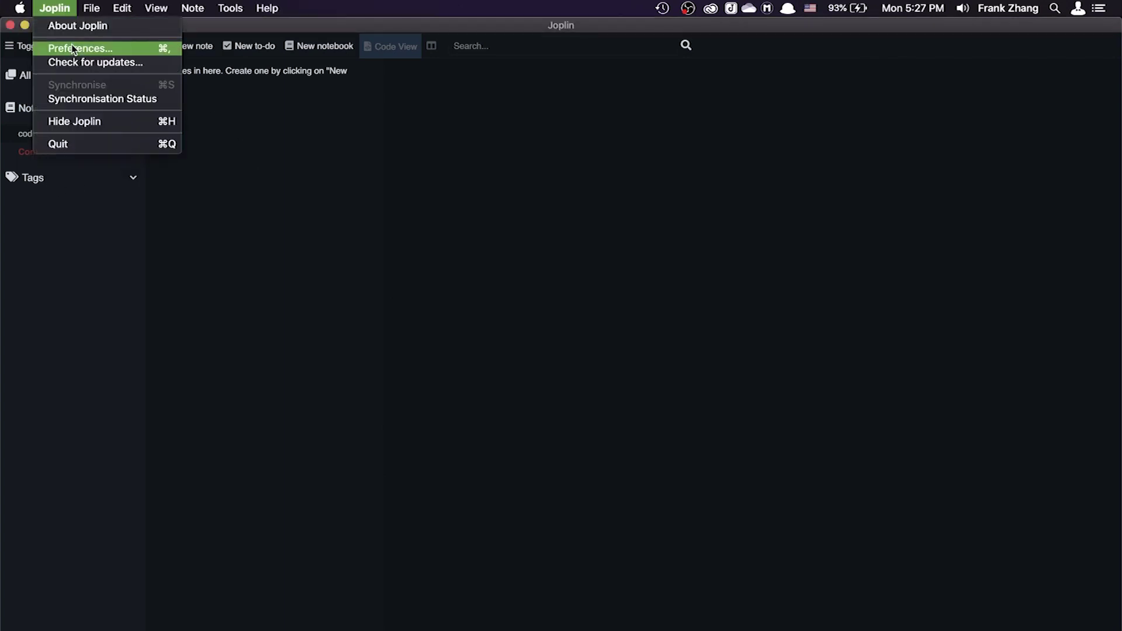
{"action": "left_click", "coordinate": [73, 49]}
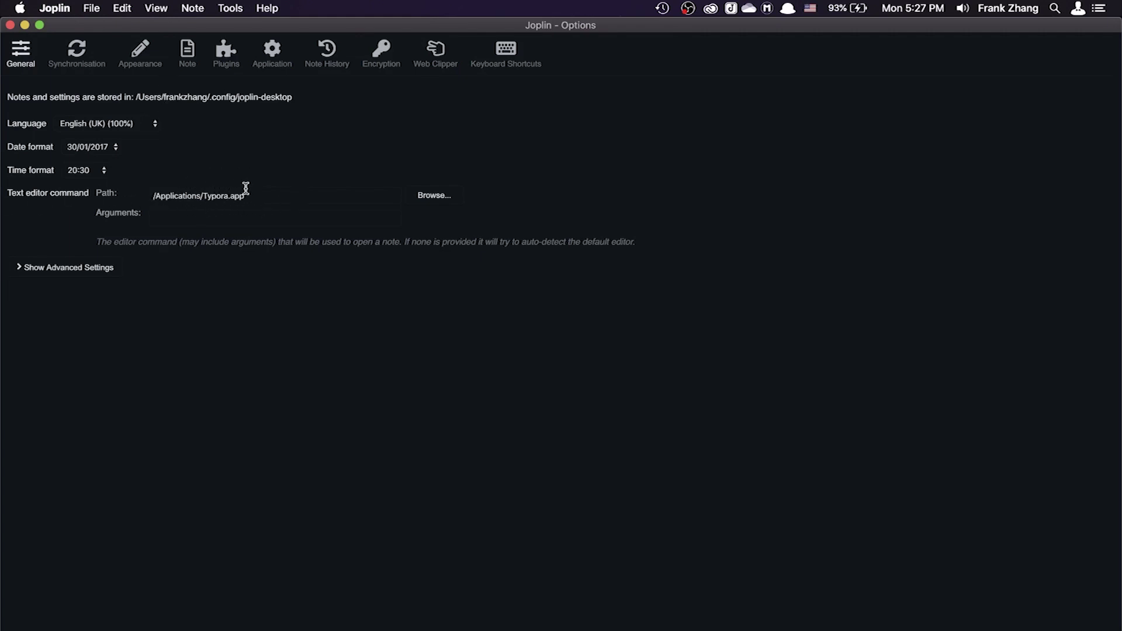
{"action": "left_click", "coordinate": [154, 65]}
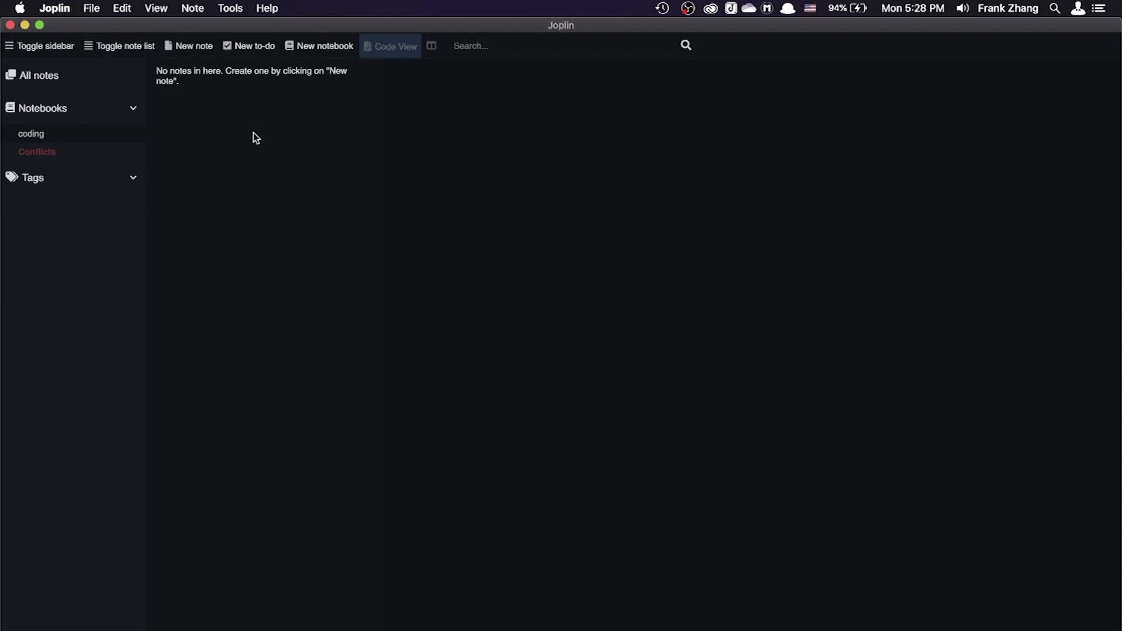
Step: Create a new coding note, open it in Typora, and type 'joplin and typora is a perfect match'
{"action": "left_click", "coordinate": [205, 49]}
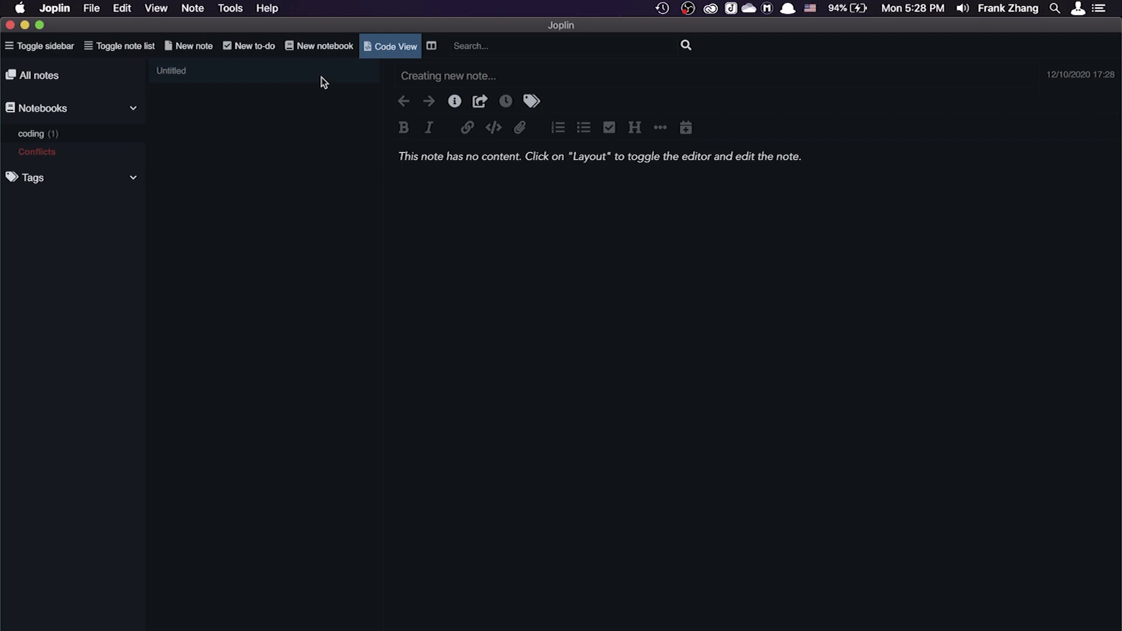
{"action": "key", "text": "super+e"}
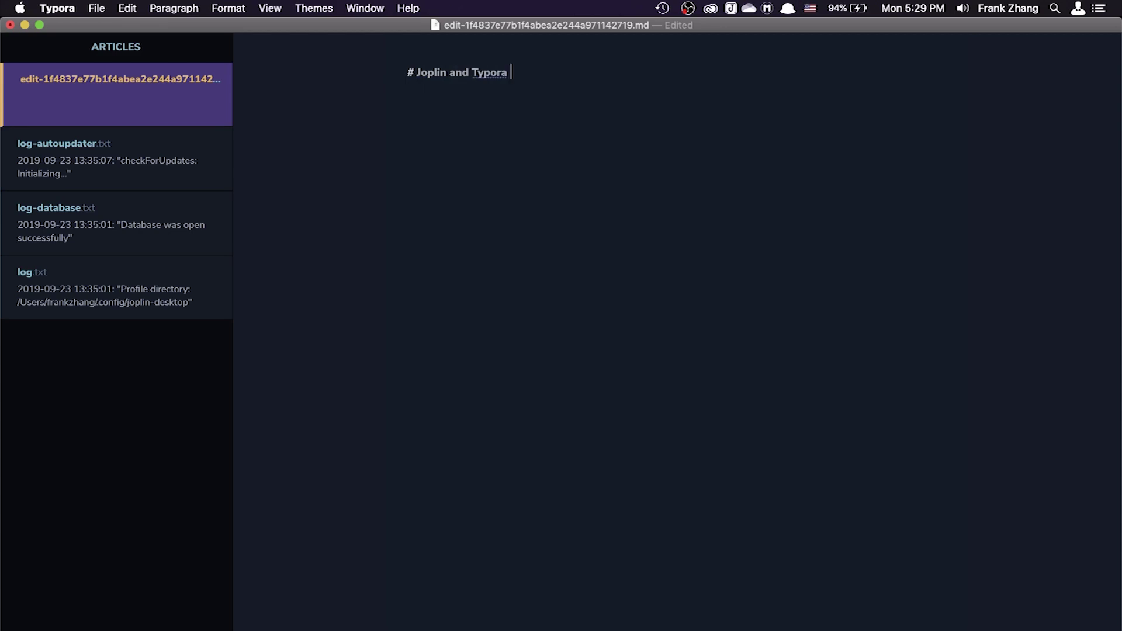
{"action": "type", "text": "ct match"}
Step: Add a code block containing console.log('yay!'); below the H1 heading and save
{"action": "key", "text": "Return"}
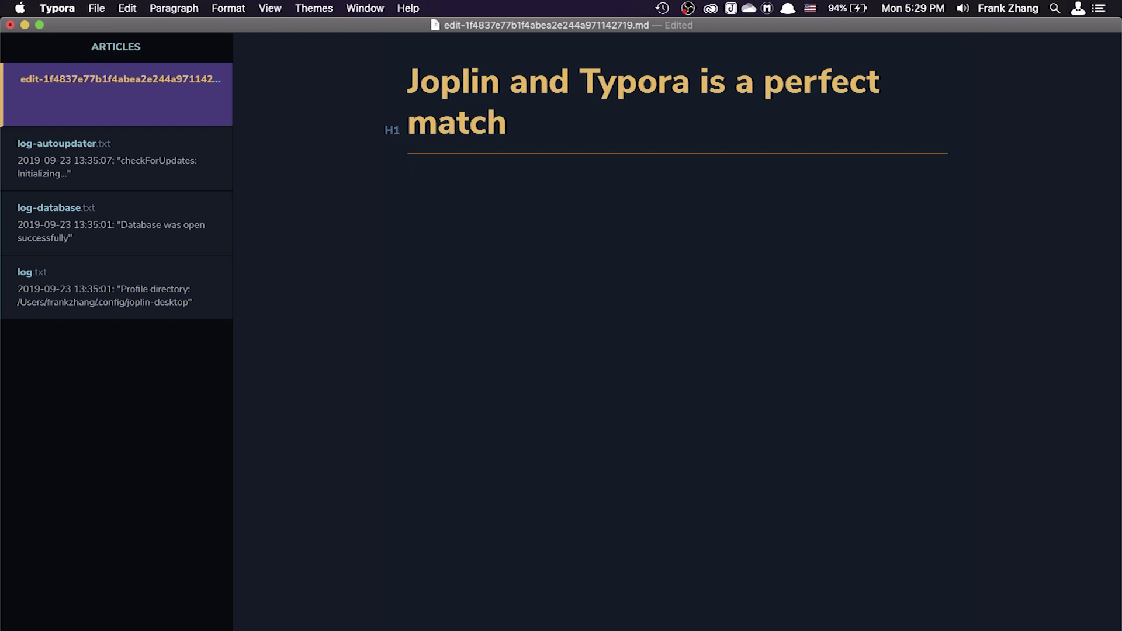
{"action": "type", "text": "```"}
{"action": "key", "text": "Return"}
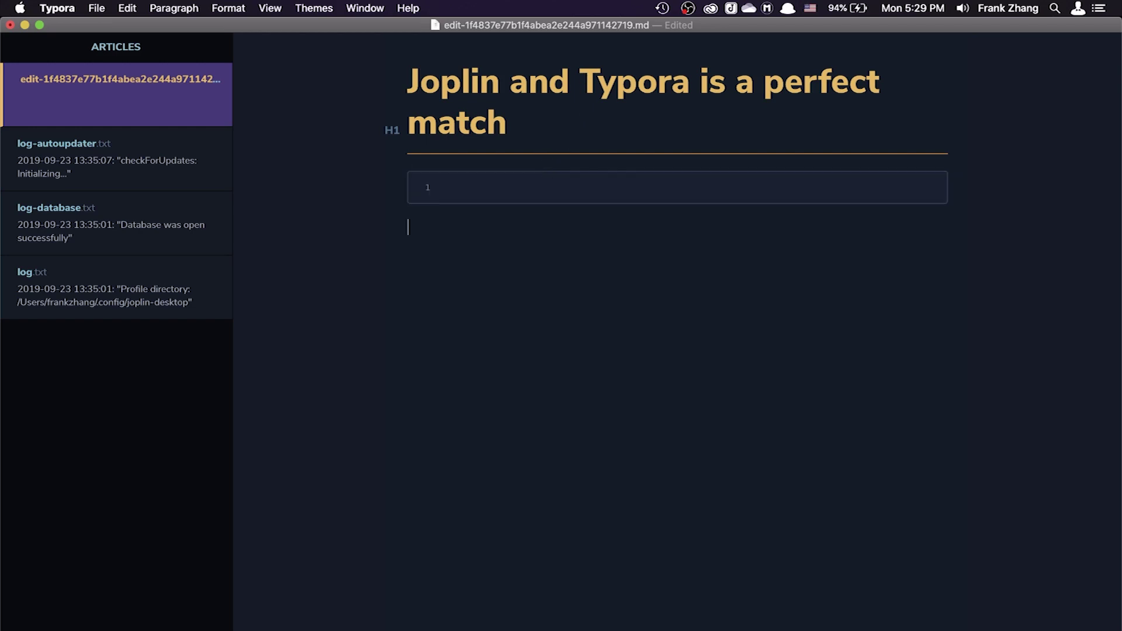
{"action": "left_click", "coordinate": [560, 193]}
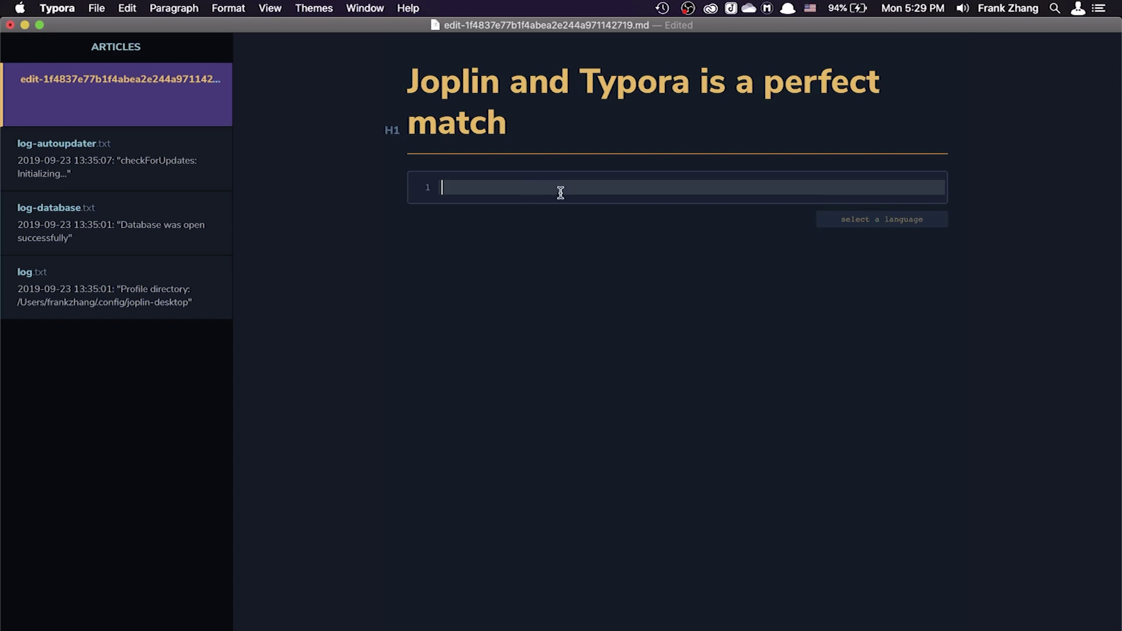
{"action": "type", "text": "console.log('yay"}
{"action": "key", "text": "Left"}
{"action": "type", "text": "!"}
{"action": "key", "text": "Right"}
{"action": "key", "text": "Right"}
{"action": "type", "text": ";"}
{"action": "key", "text": "super+s"}
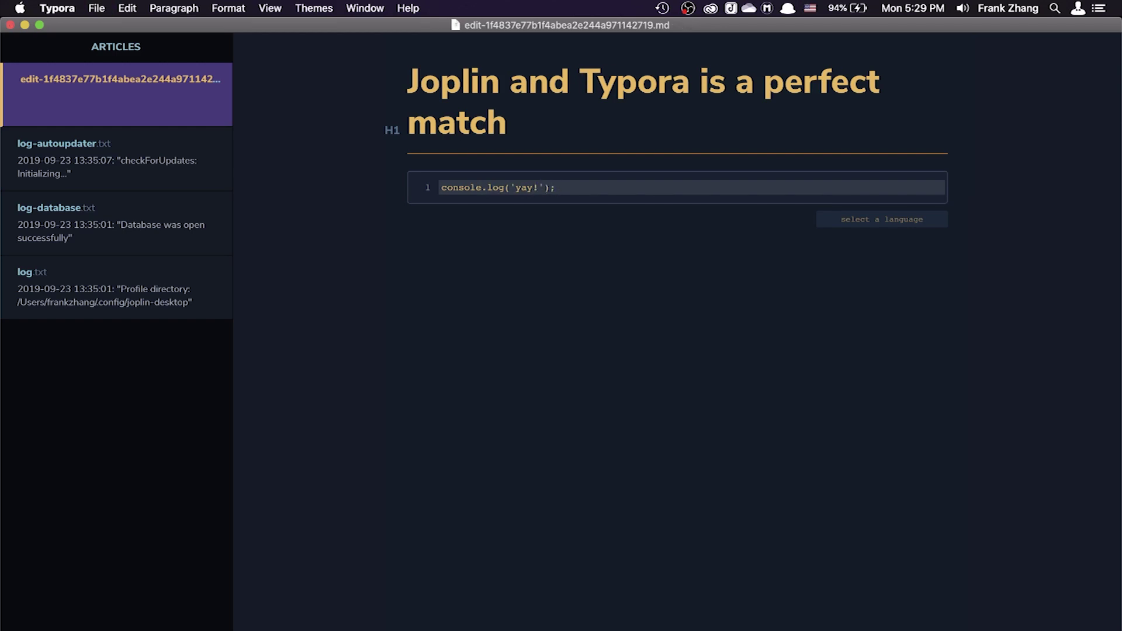
Step: Set the code block's language to javascript, save, and close the Typora window
{"action": "left_click", "coordinate": [578, 320]}
{"action": "left_click", "coordinate": [925, 217]}
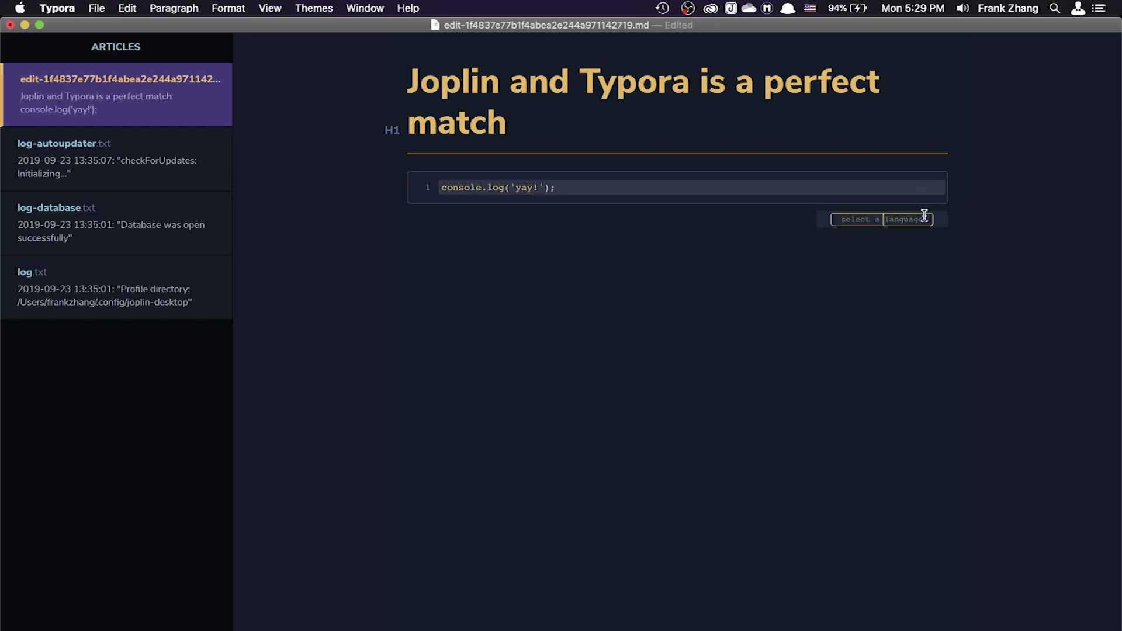
{"action": "type", "text": "j"}
{"action": "key", "text": "BackSpace"}
{"action": "type", "text": "javas"}
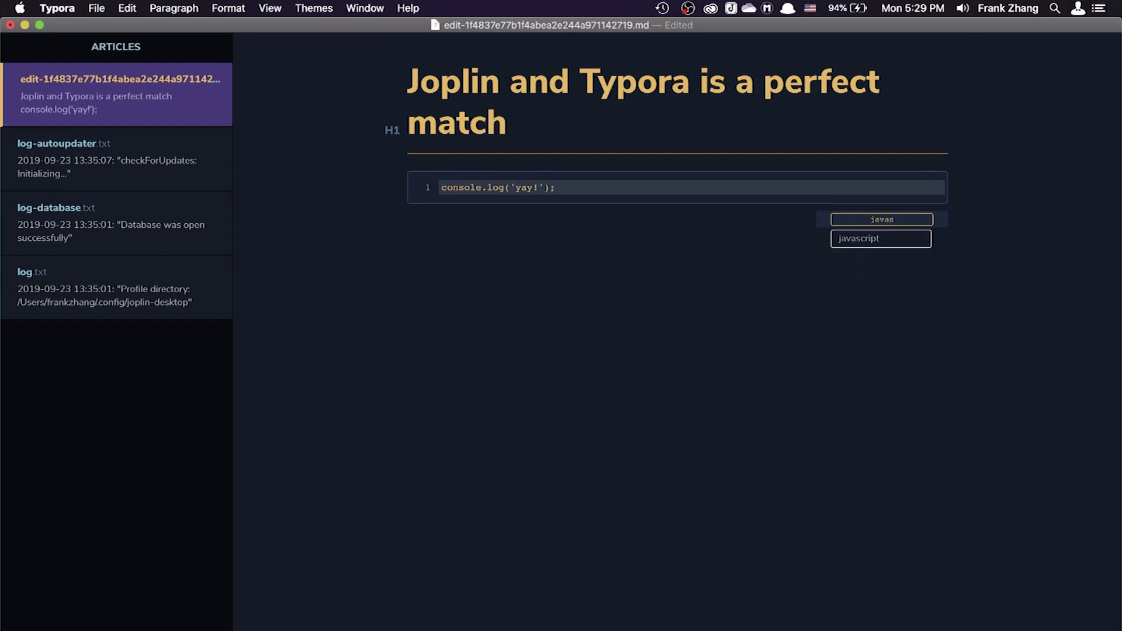
{"action": "key", "text": "Return"}
{"action": "left_click", "coordinate": [795, 285]}
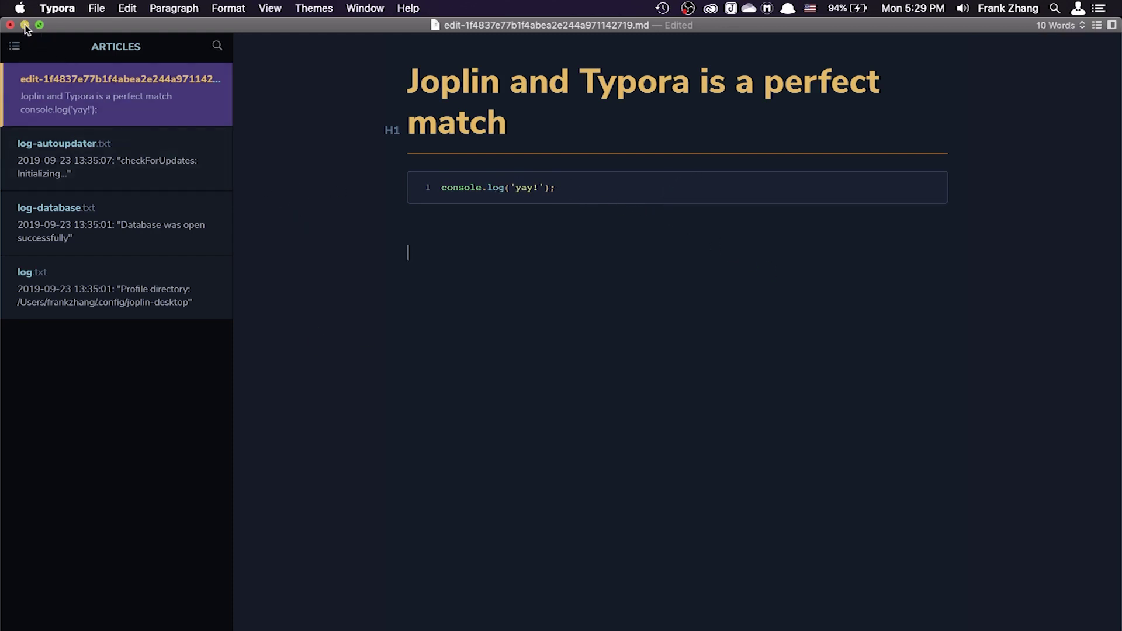
{"action": "key", "text": "super+s"}
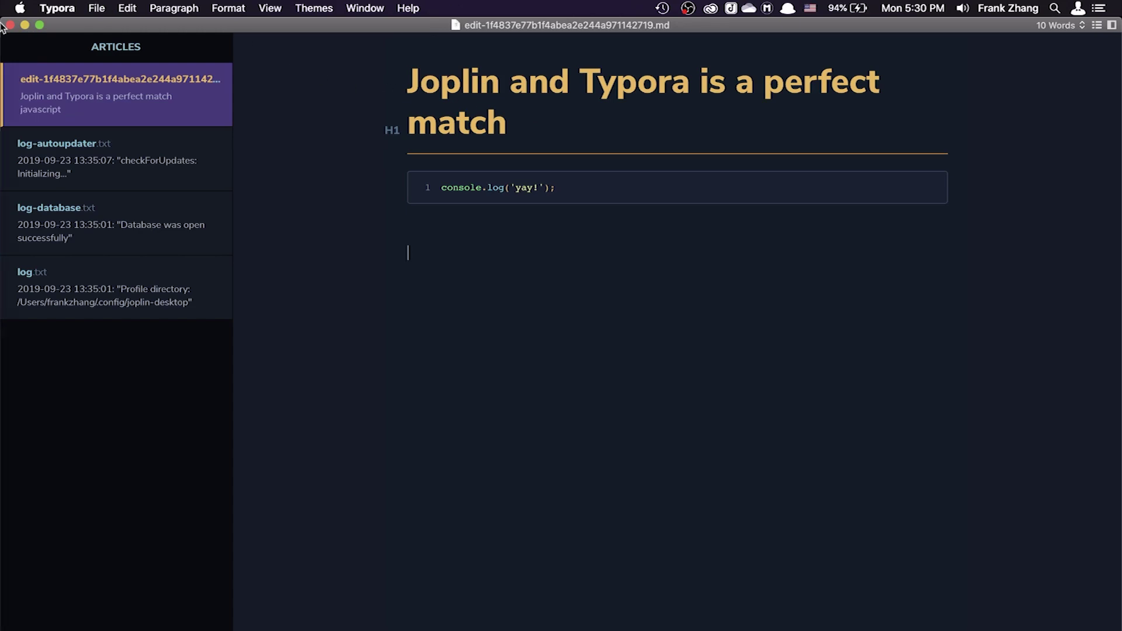
{"action": "left_click", "coordinate": [10, 25]}
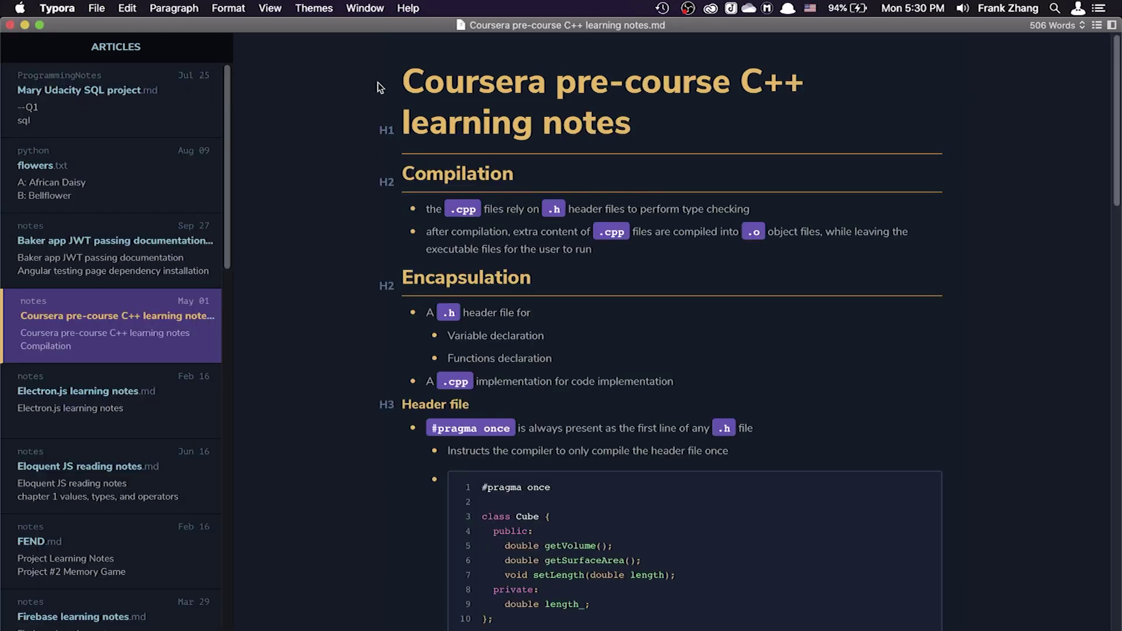
{"action": "left_click", "coordinate": [28, 502]}
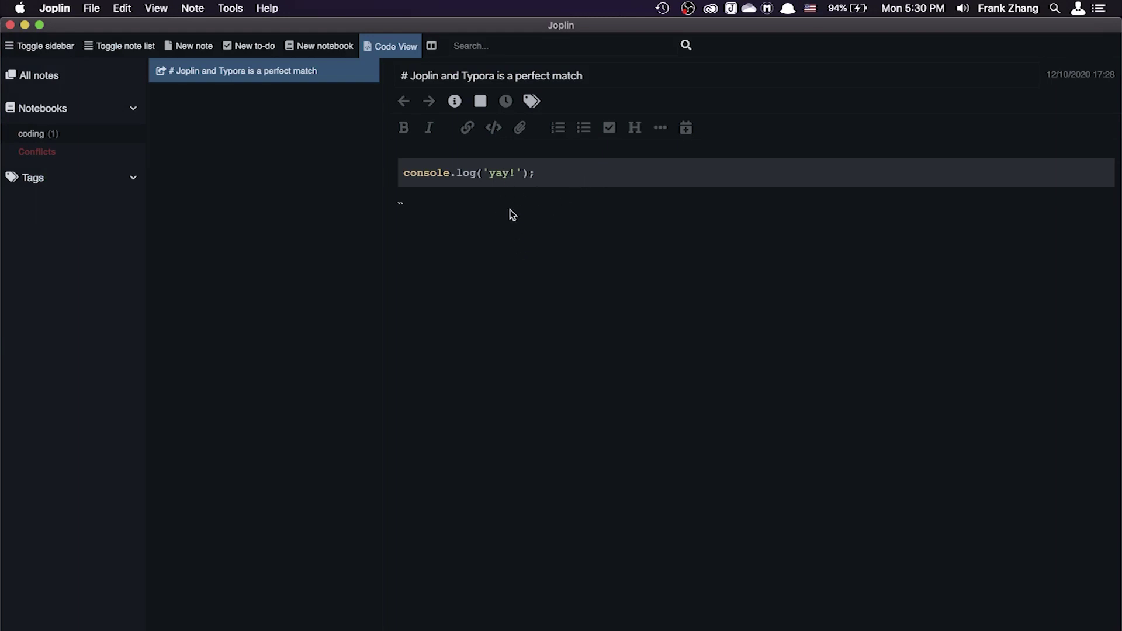
Step: Place the cursor in the new note's body, then focus Joplin's Search field
{"action": "left_click", "coordinate": [471, 211]}
{"action": "left_click", "coordinate": [686, 45]}
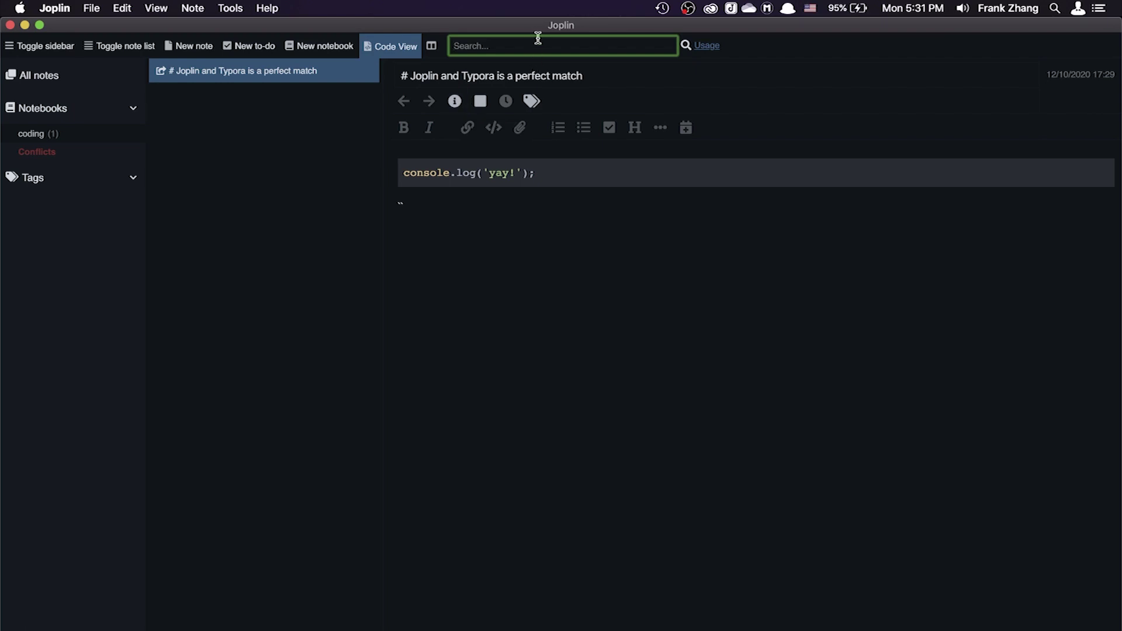
Step: Switch to Obsidian and zoom and pan the graph view beside the Python note
{"action": "mouse_move", "coordinate": [12, 65]}
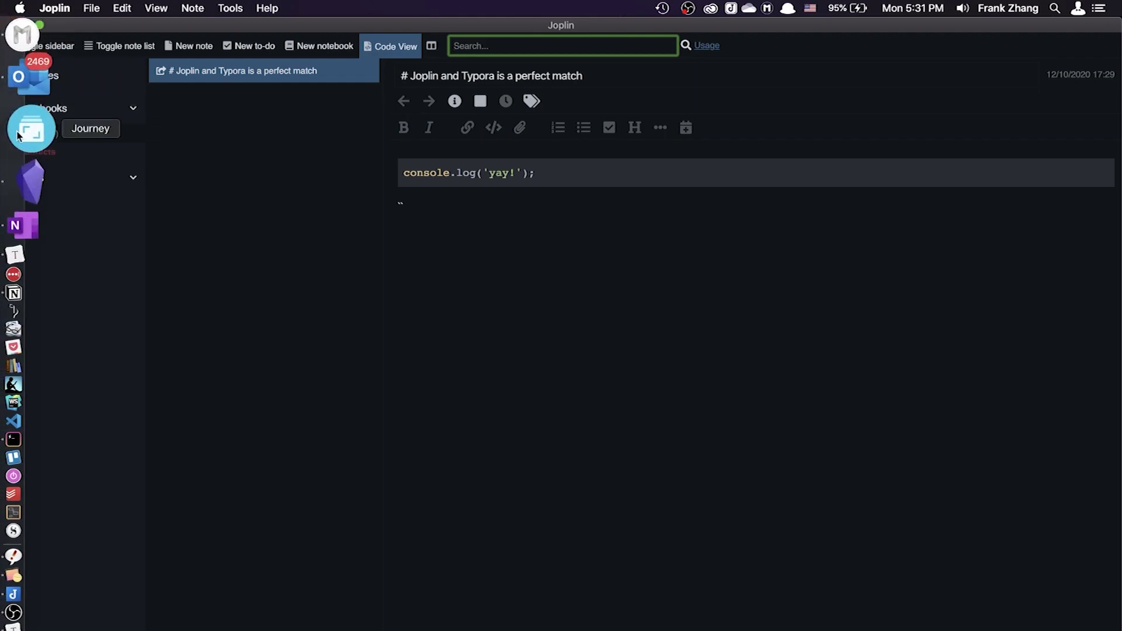
{"action": "left_click", "coordinate": [20, 149]}
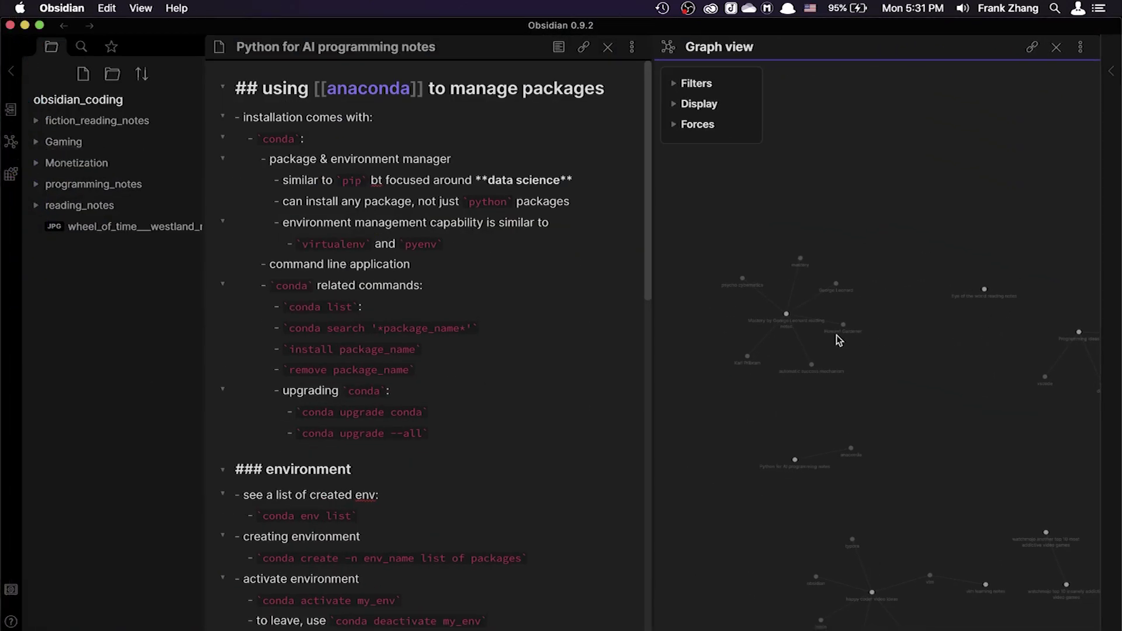
{"action": "scroll", "coordinate": [976, 408], "scroll_direction": "up", "scroll_amount": 3}
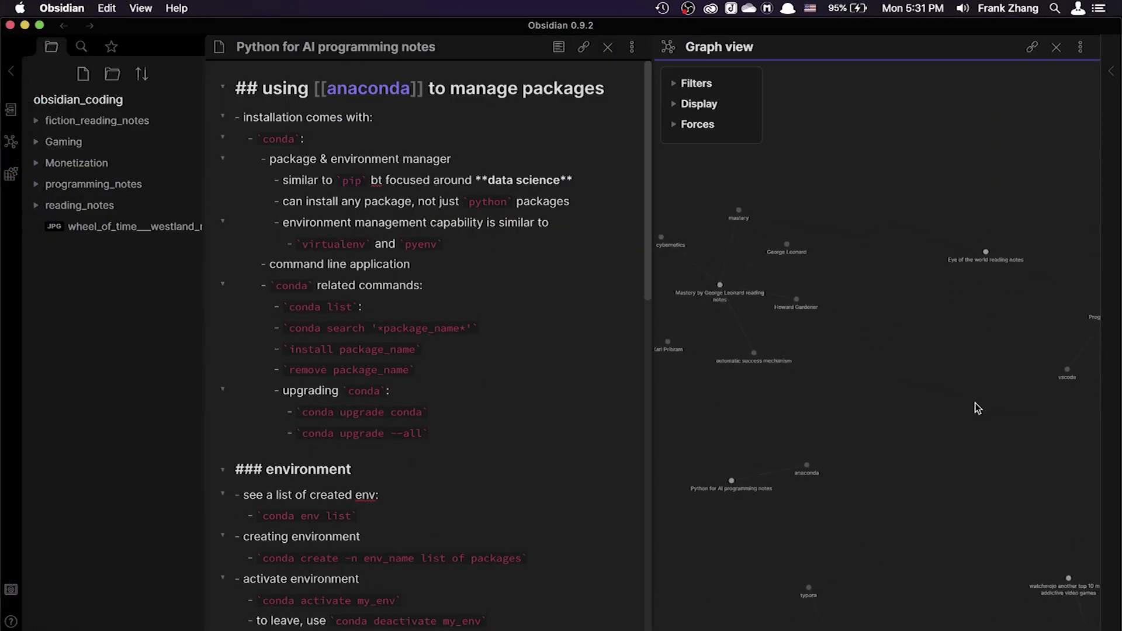
{"action": "scroll", "coordinate": [976, 409], "scroll_direction": "down", "scroll_amount": 3}
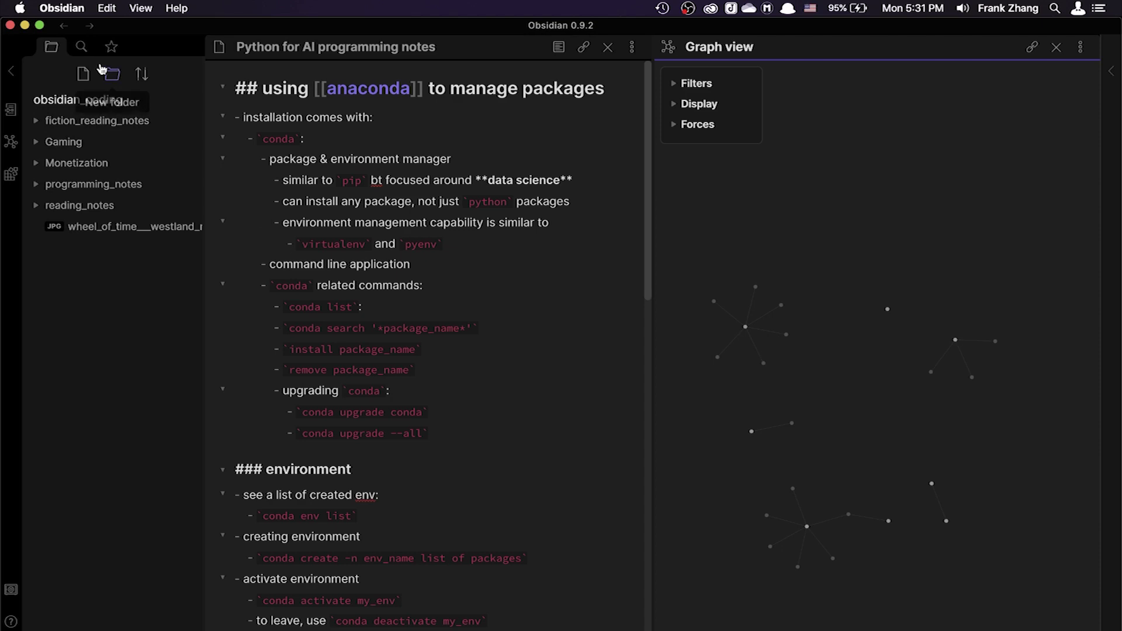
{"action": "scroll", "coordinate": [816, 415], "scroll_direction": "up", "scroll_amount": 2}
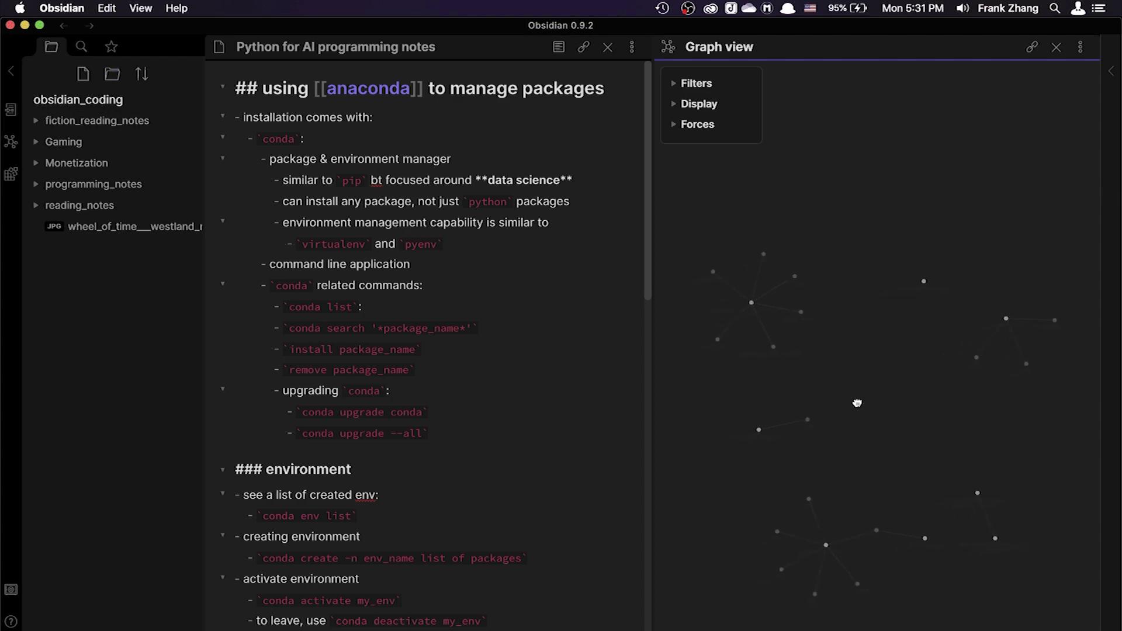
{"action": "left_click_drag", "start_coordinate": [927, 282], "coordinate": [921, 312]}
{"action": "mouse_move", "coordinate": [7, 234]}
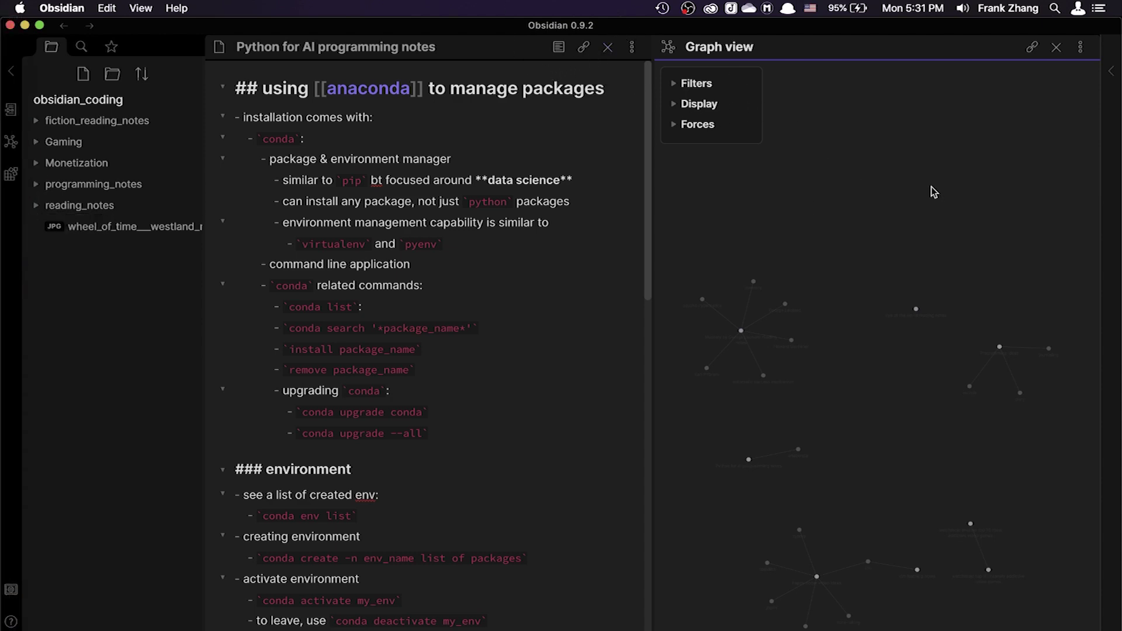